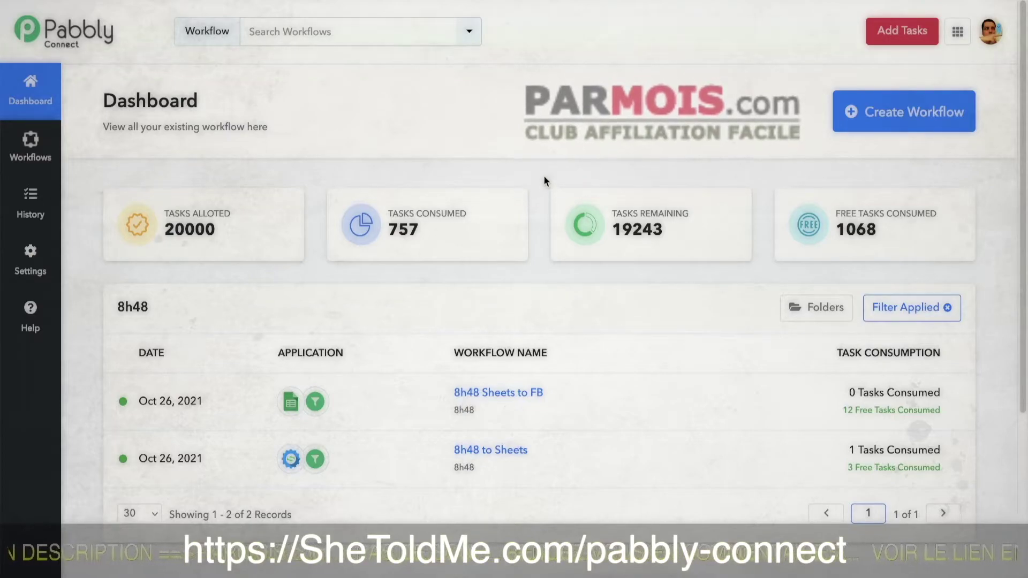
- Switch to systeme.io and open the "Page visitée" automation rule of the 8h48 thankyou page in the 8H48.com funnel
mouse_move(595, 530)
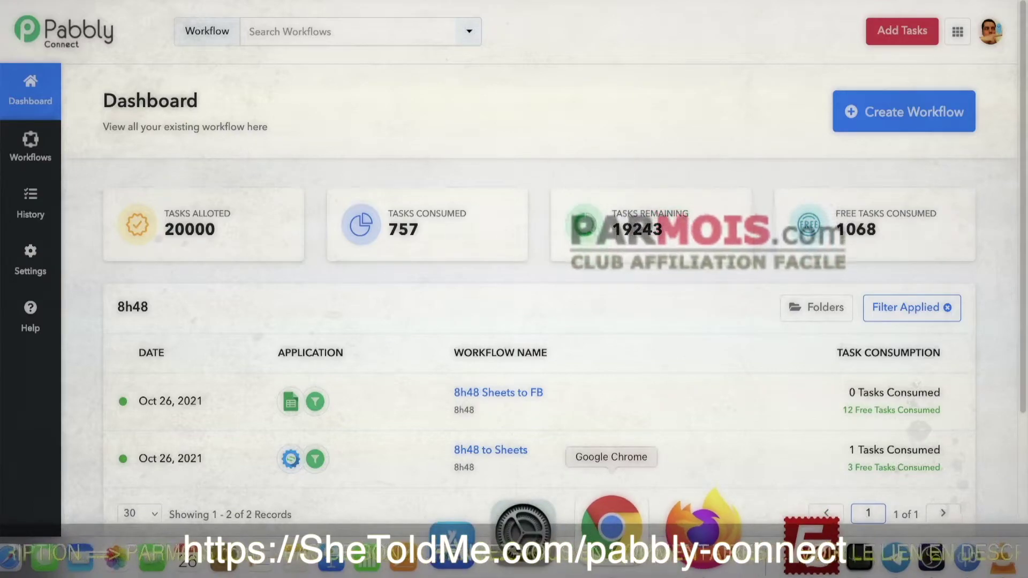
click(602, 527)
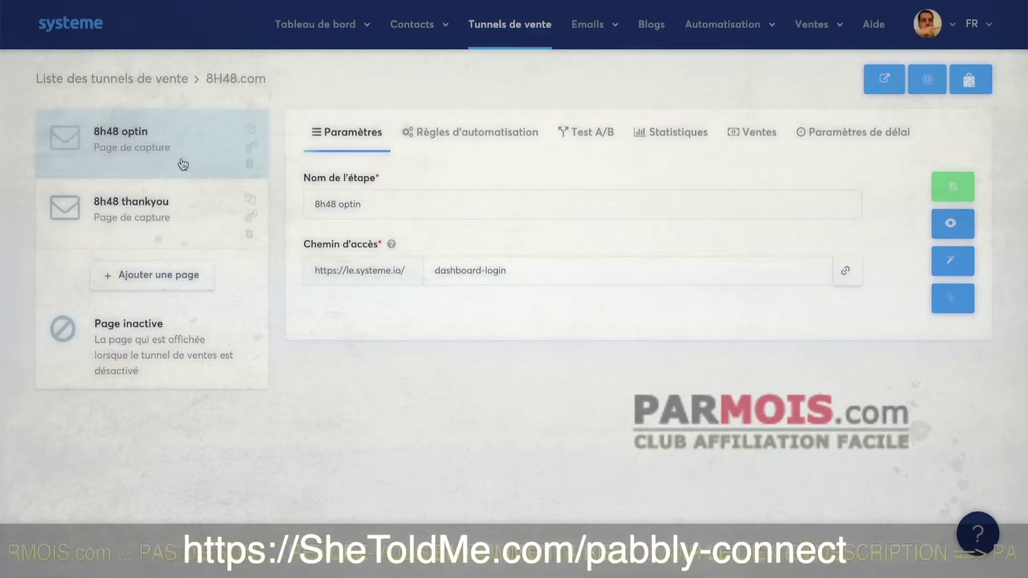
click(195, 207)
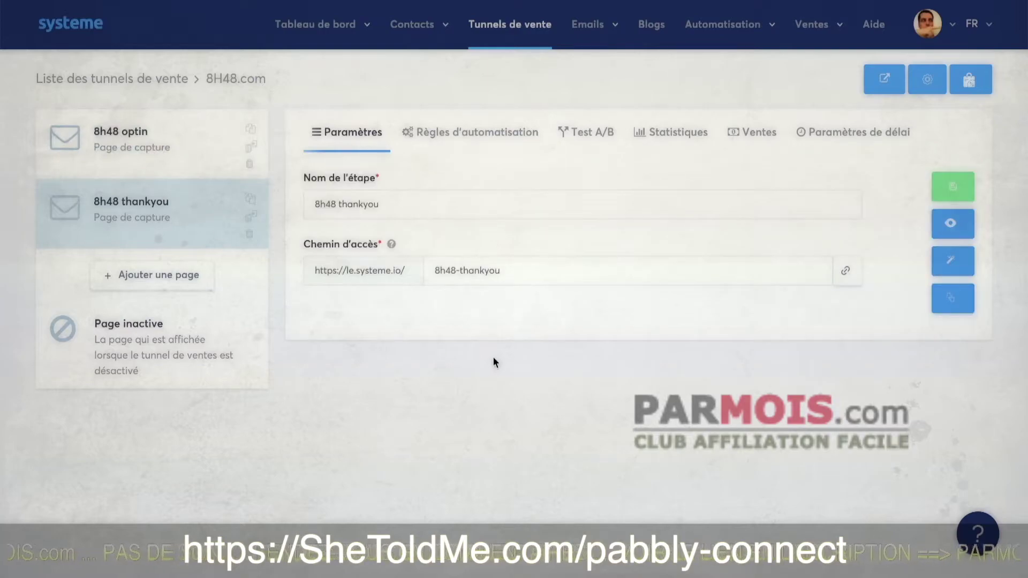
click(448, 132)
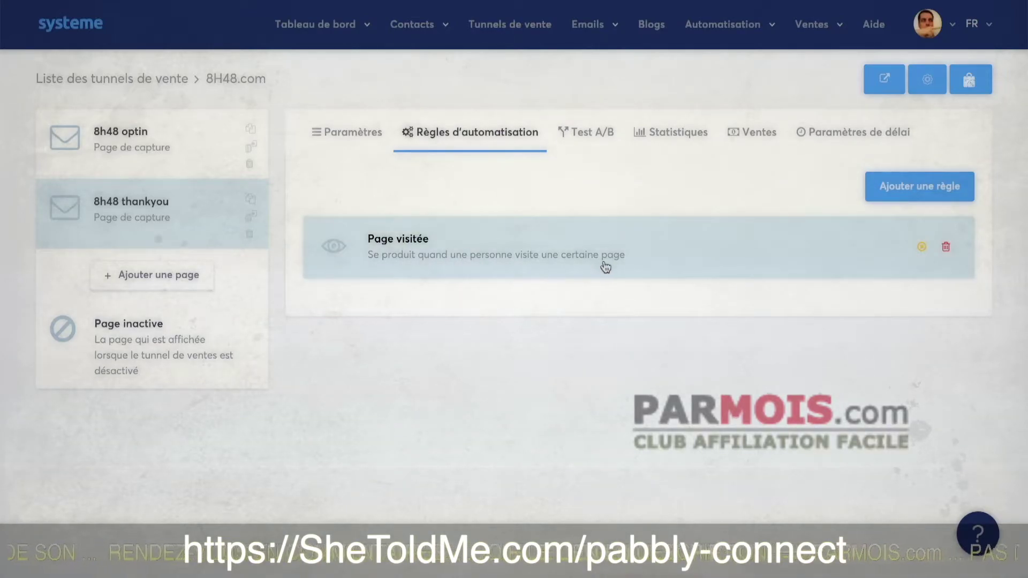
click(557, 241)
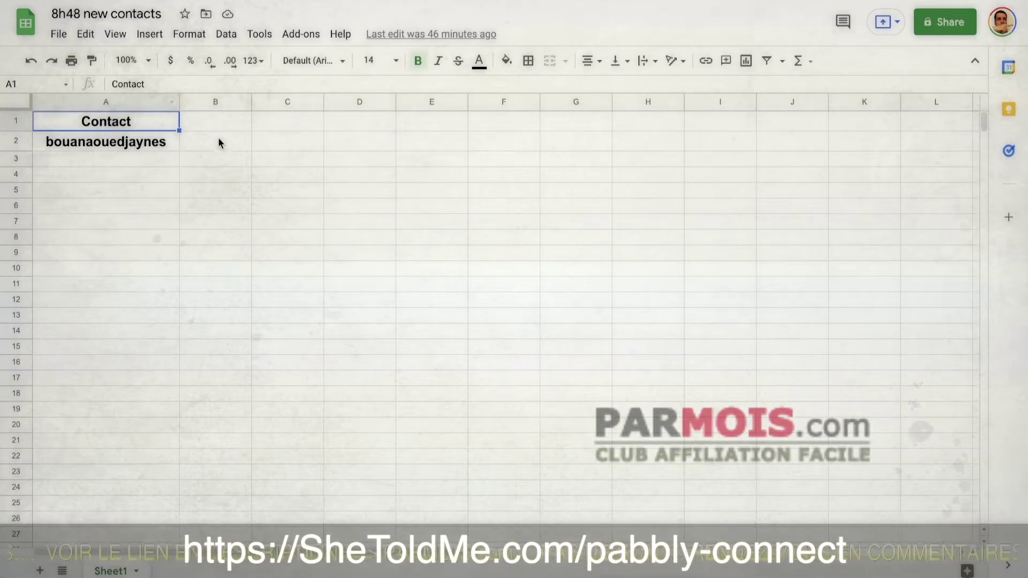
- Check the Pabbly Connect Webhooks add-on options in the 8h48 new contacts spreadsheet, including Send On Event
click(304, 36)
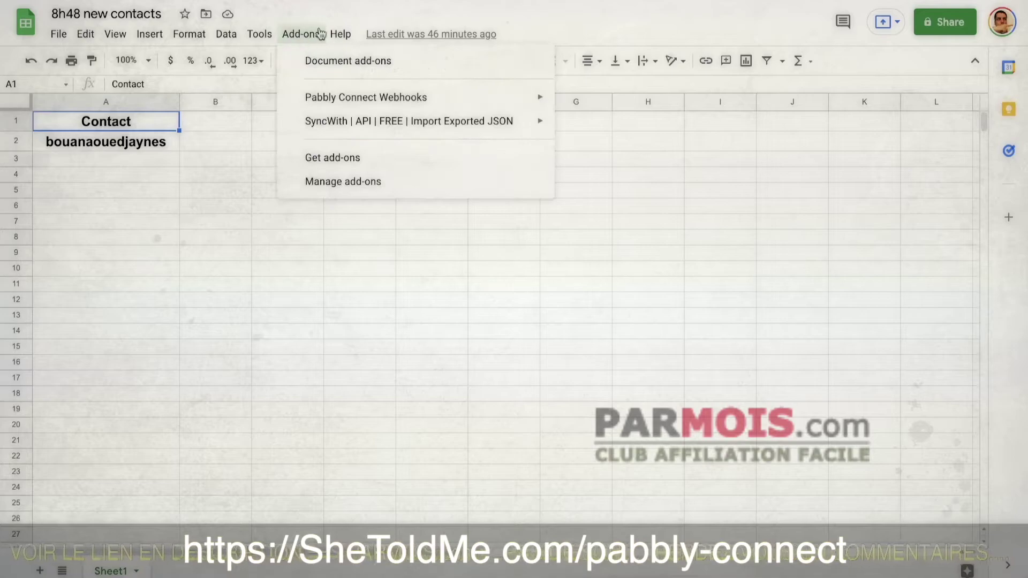
mouse_move(333, 102)
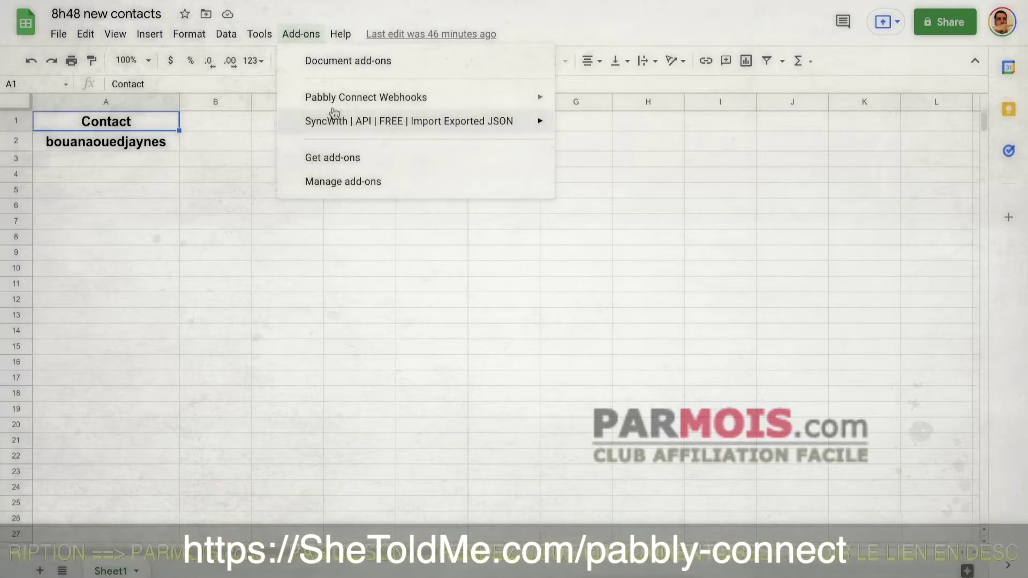
mouse_move(382, 101)
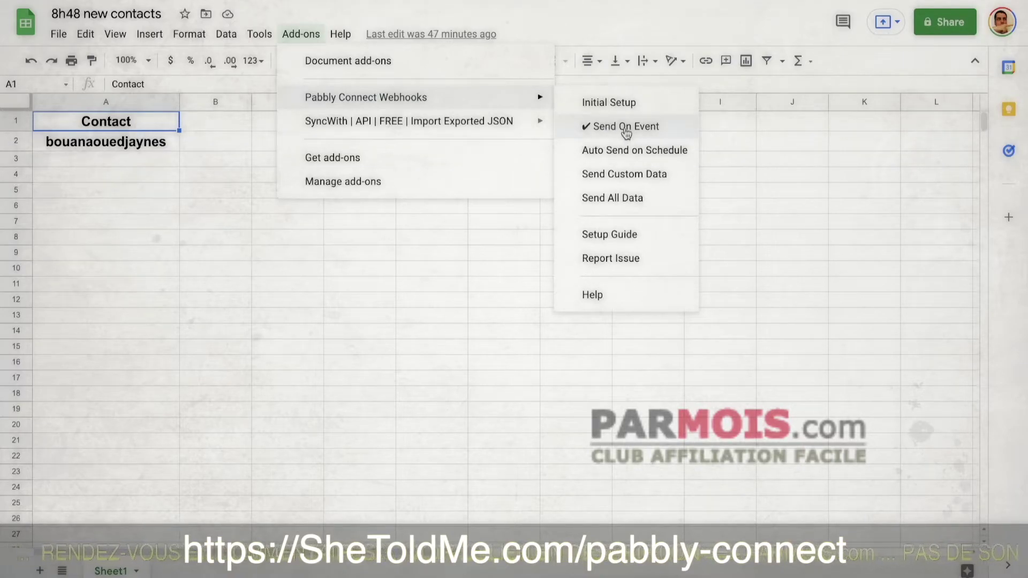
click(222, 191)
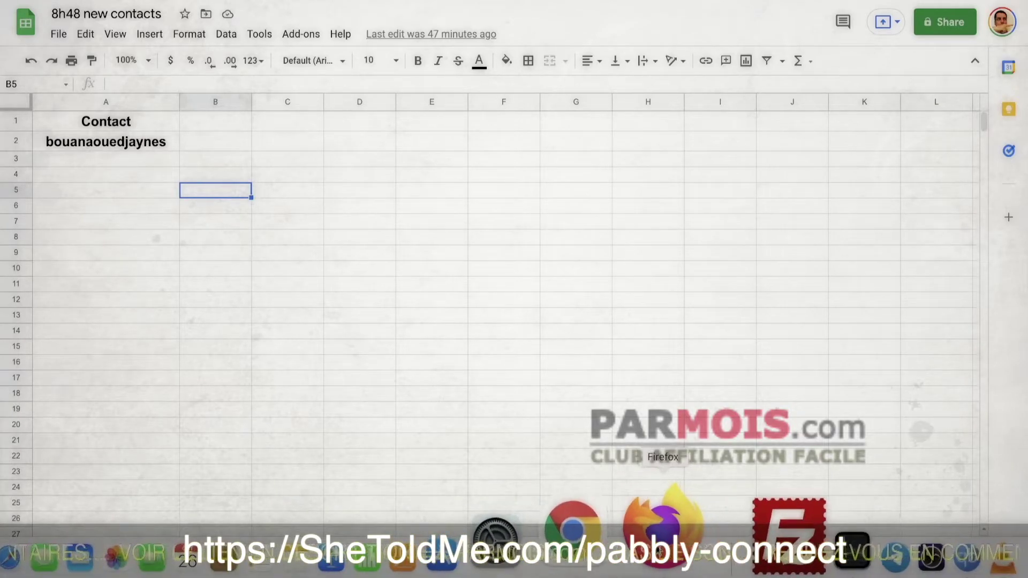
- Switch to Pabbly Connect and open the "8h48 to Sheets" workflow to view its Systeme.io trigger
click(660, 552)
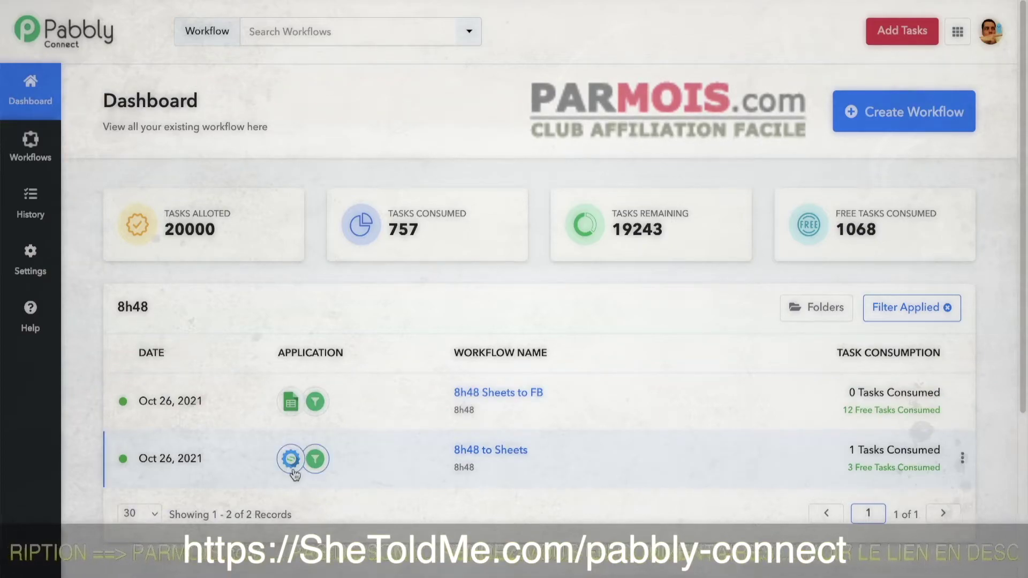
click(503, 453)
click(844, 206)
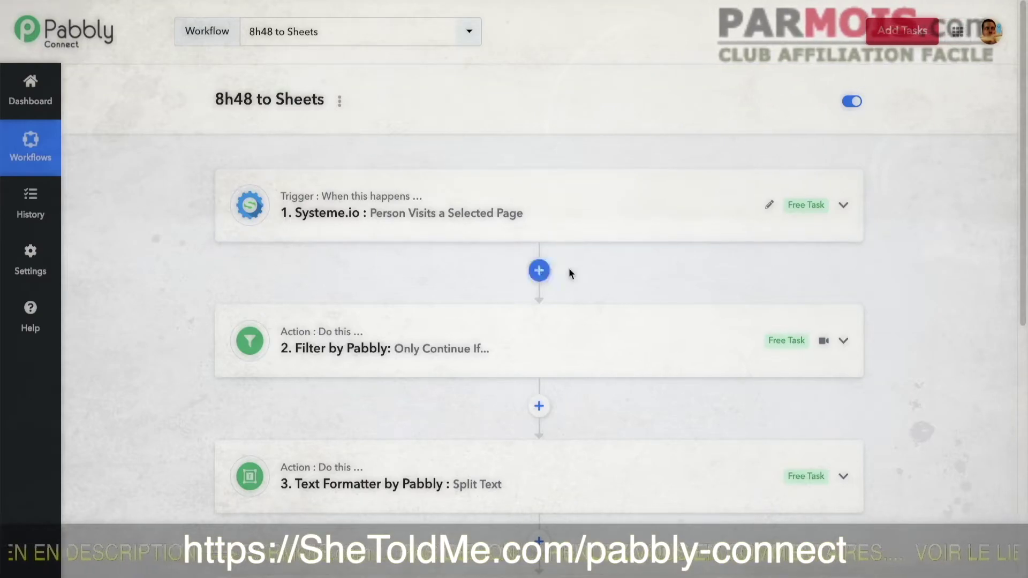
- Review the Filter by Pabbly action's label, filter type and value, and collapse the action
scroll(674, 265, down, 3)
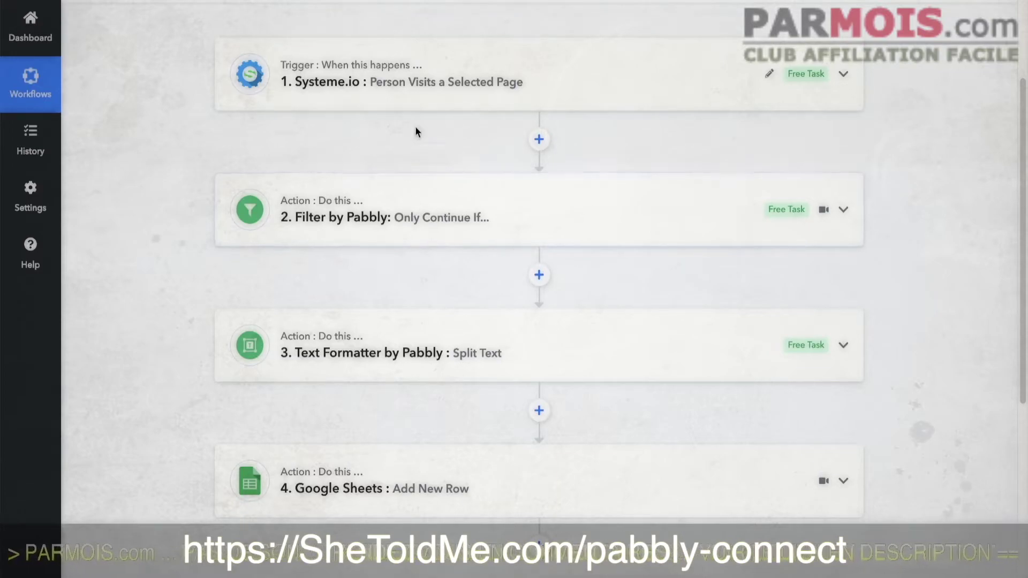
click(506, 188)
scroll(153, 244, down, 2)
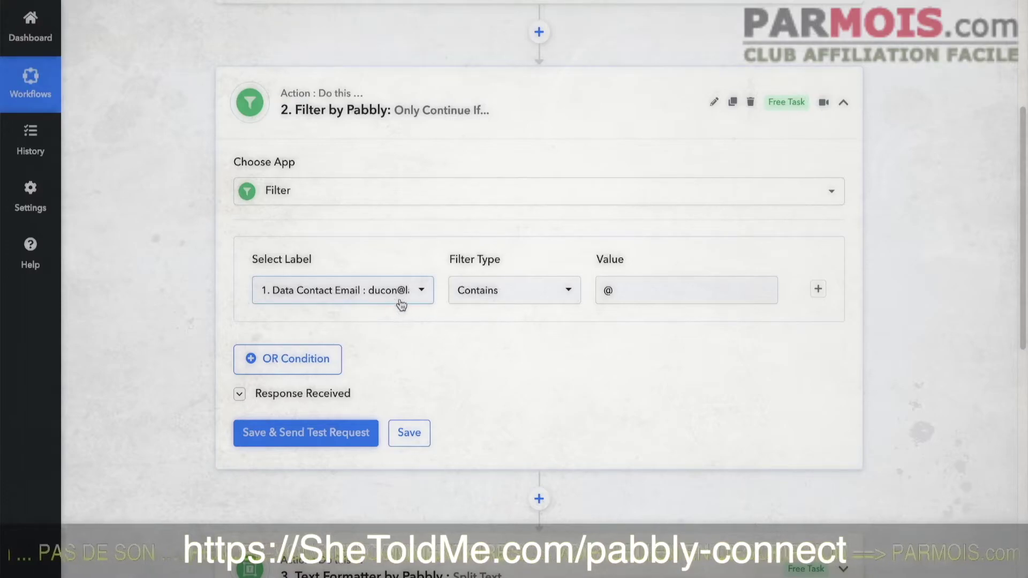
click(604, 288)
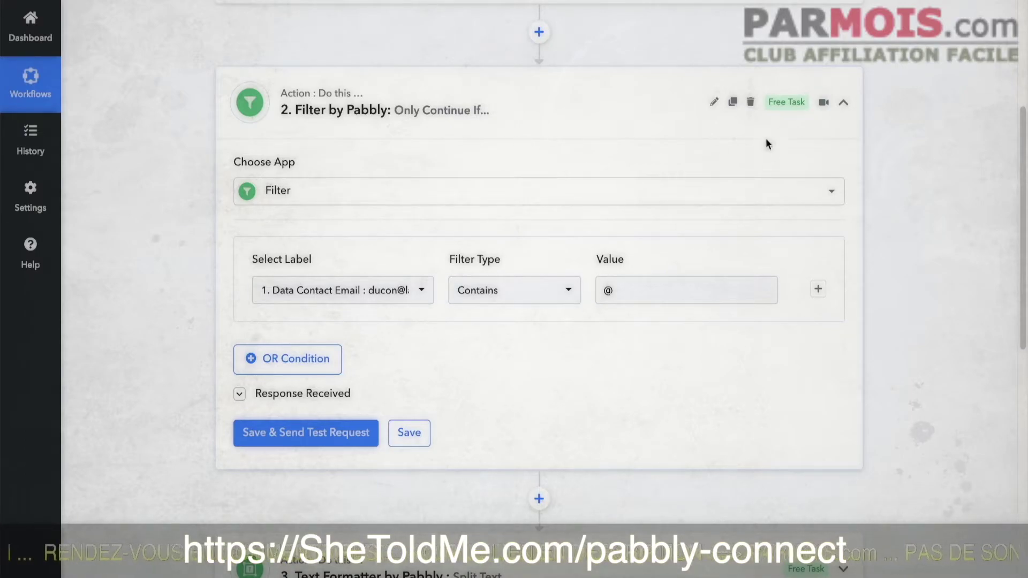
click(845, 107)
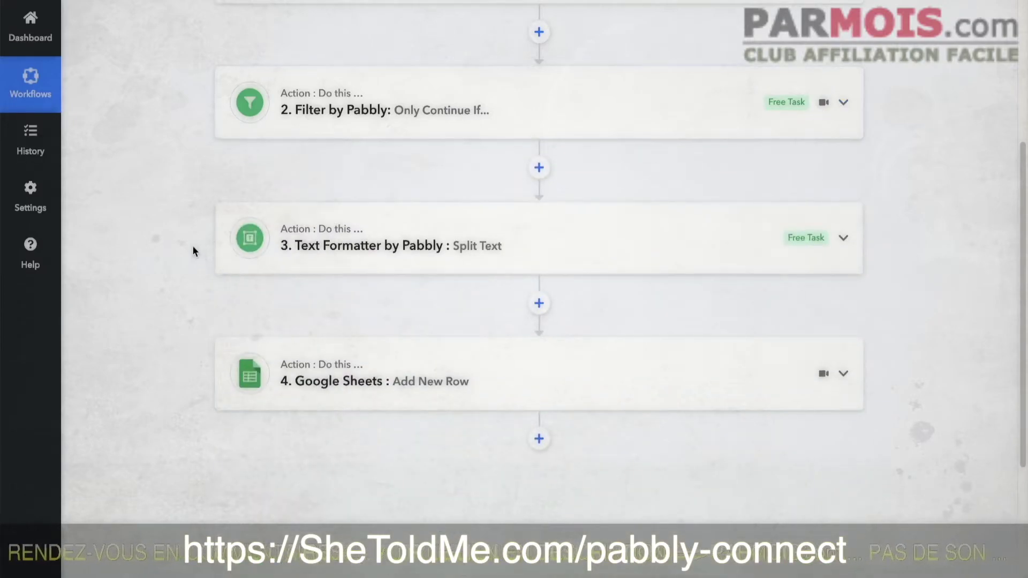
- Examine the Text Formatter by Pabbly action's text to split, separator and segment index, and collapse the action
scroll(191, 241, down, 2)
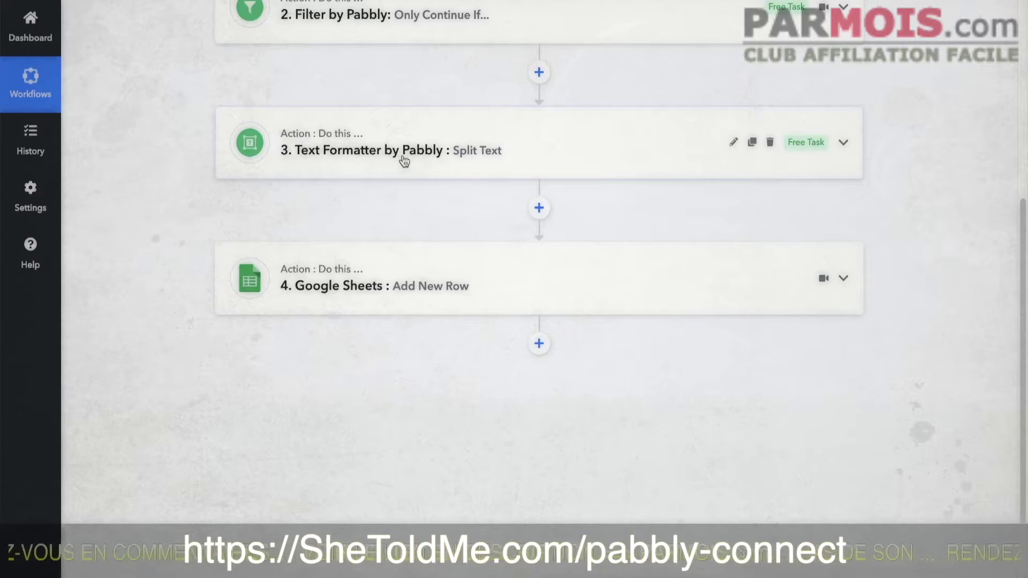
click(844, 143)
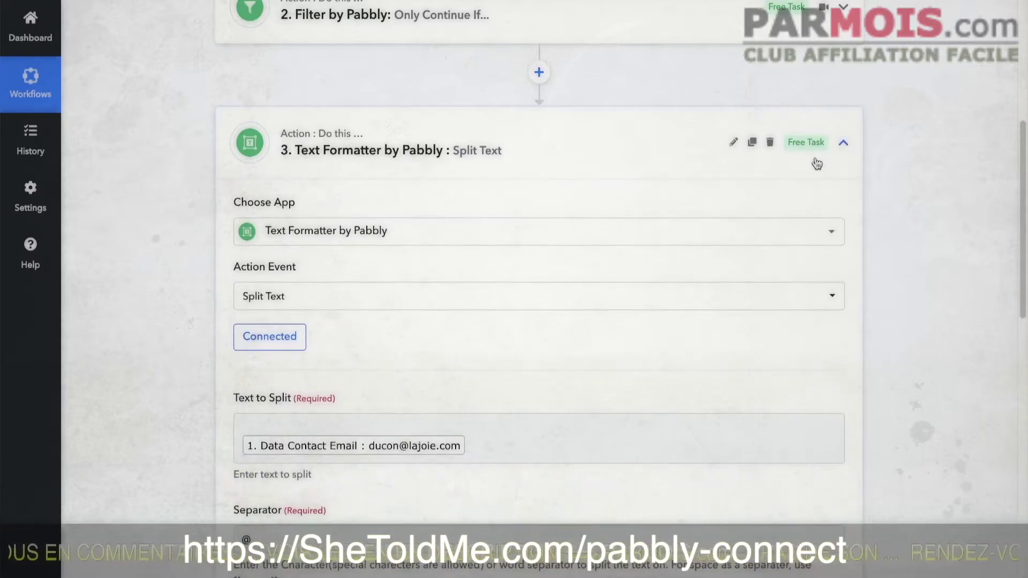
scroll(193, 231, down, 2)
scroll(197, 232, down, 1)
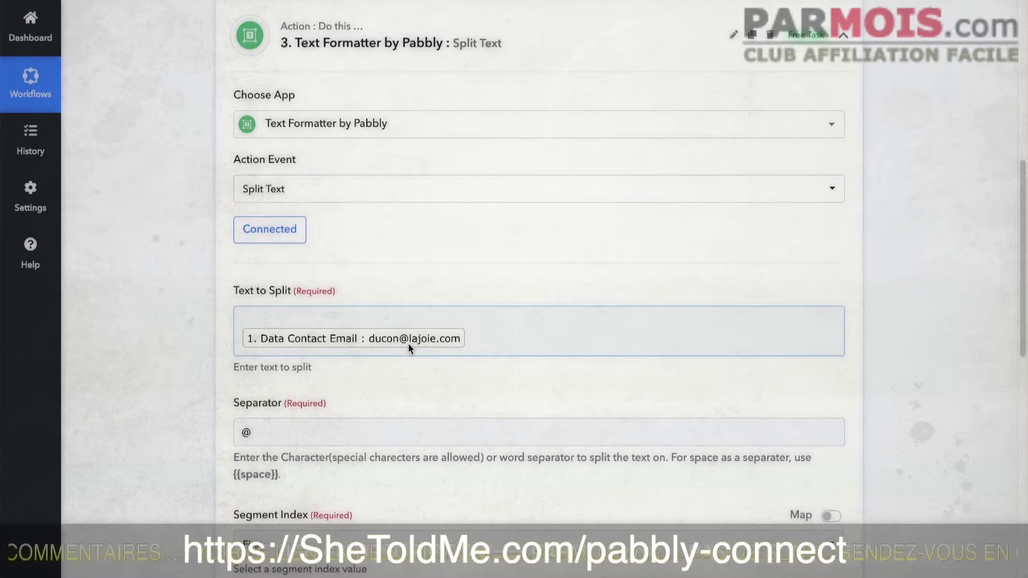
scroll(404, 337, down, 1)
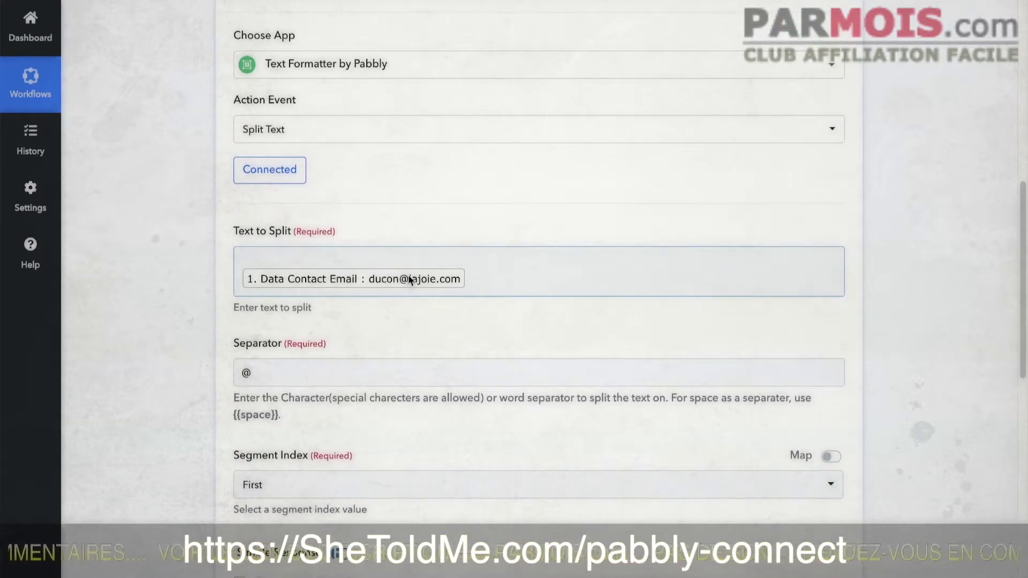
scroll(382, 353, down, 1)
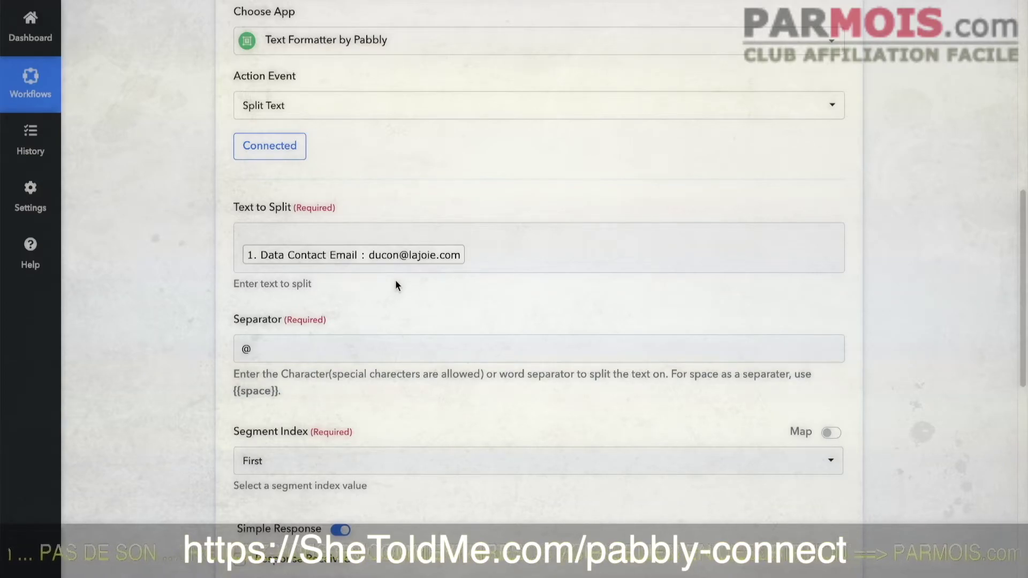
scroll(372, 289, down, 1)
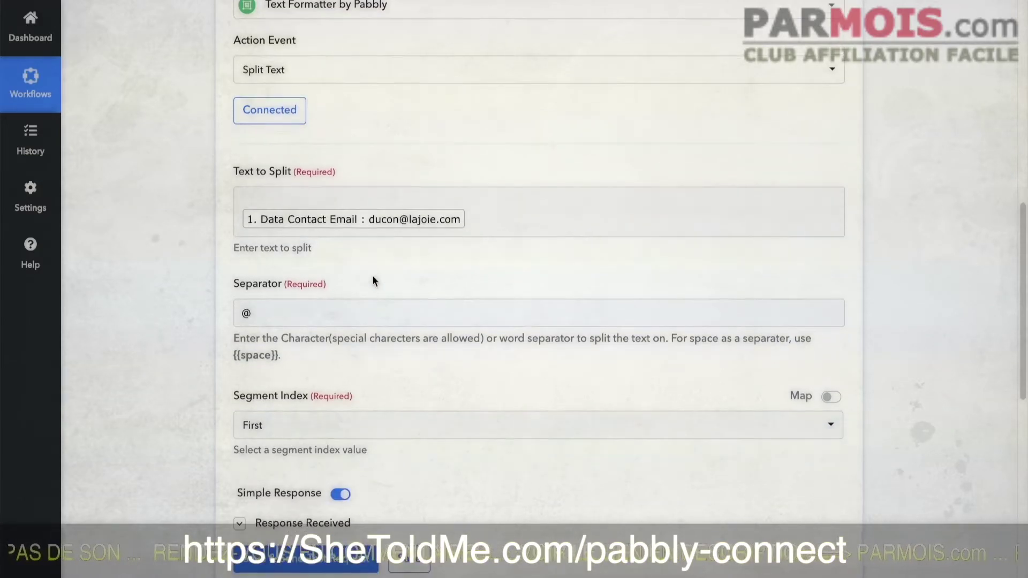
scroll(365, 247, down, 2)
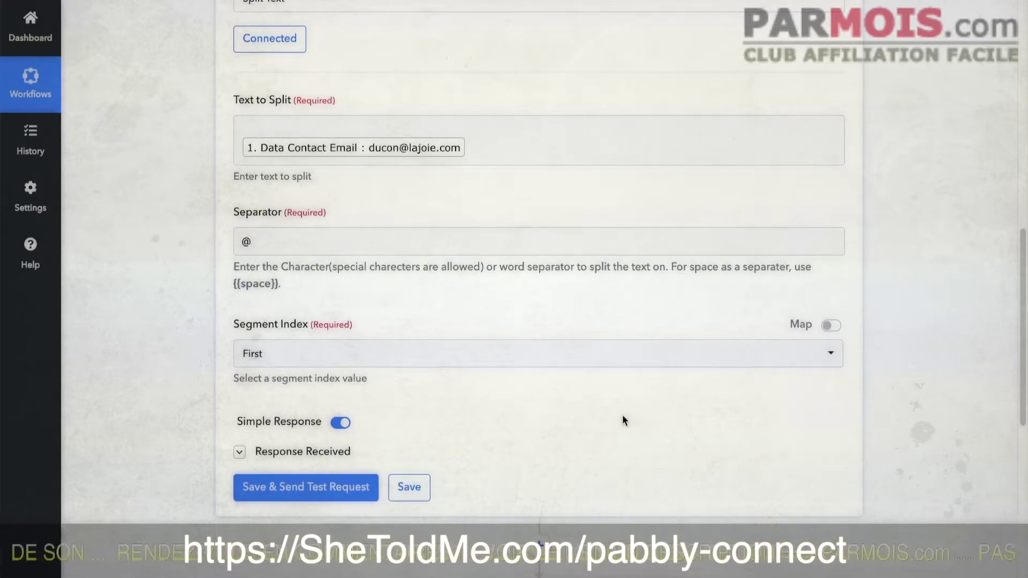
scroll(669, 321, up, 8)
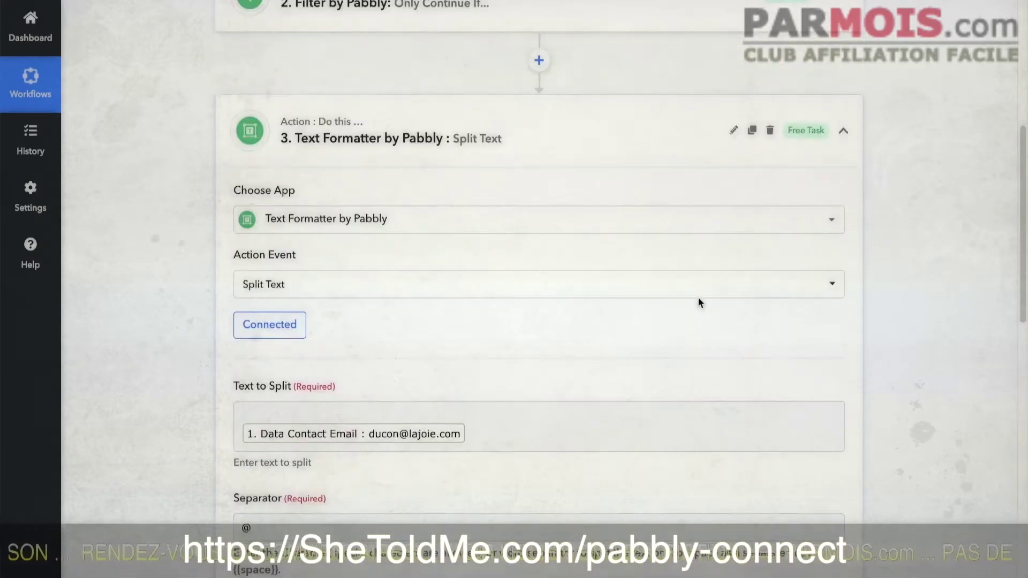
click(844, 136)
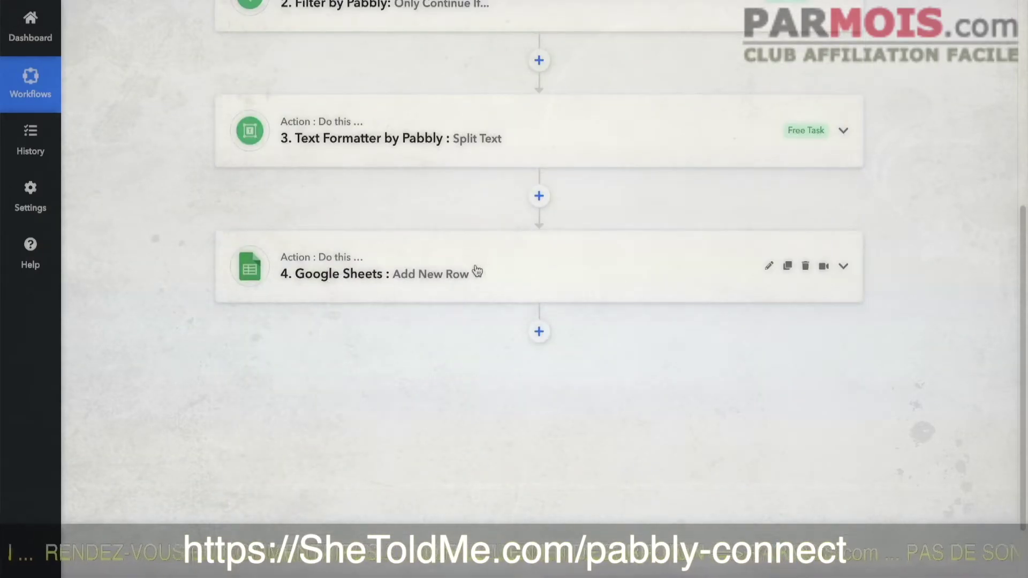
- Review the Google Sheets Add New Row action's spreadsheet, sheet and Contact mapping, and save the action
click(506, 277)
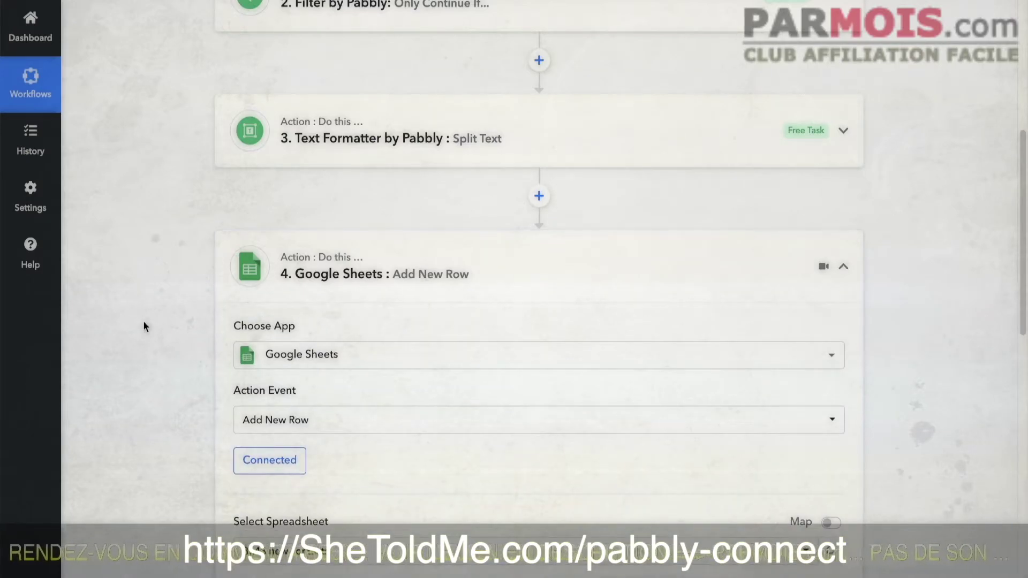
scroll(161, 306, down, 4)
scroll(168, 312, down, 4)
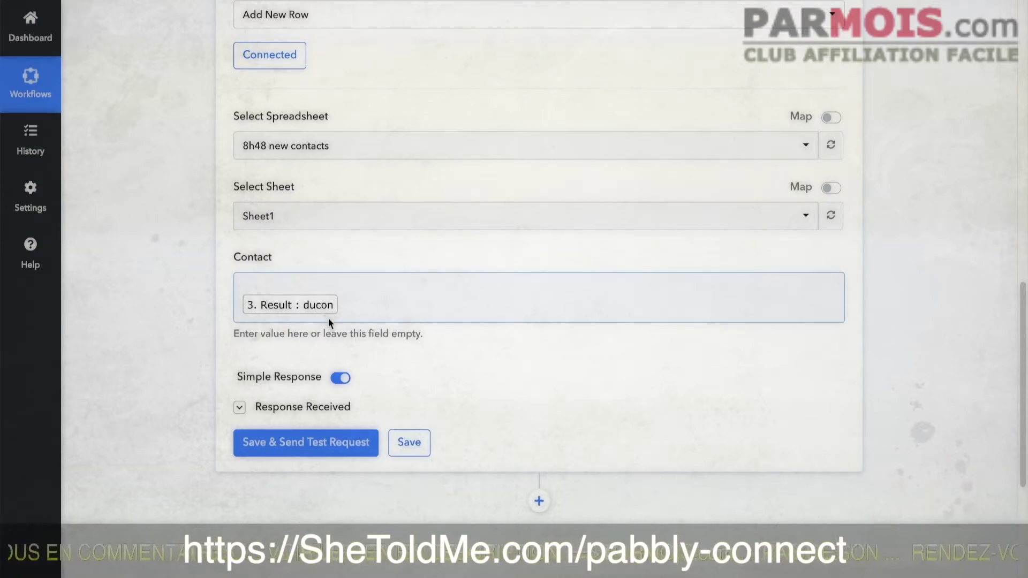
scroll(403, 360, up, 2)
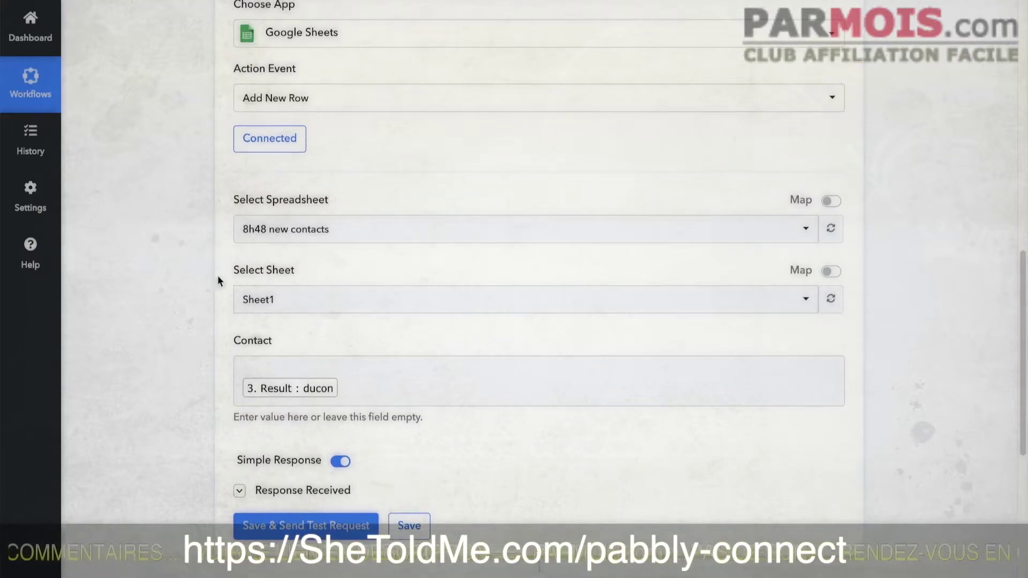
scroll(184, 255, down, 3)
scroll(188, 255, up, 12)
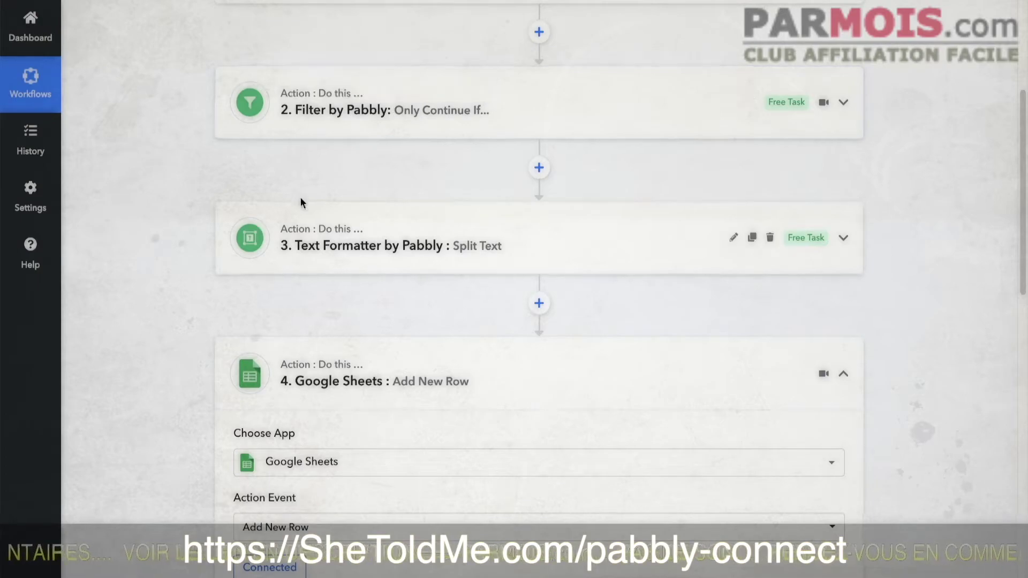
scroll(301, 197, down, 2)
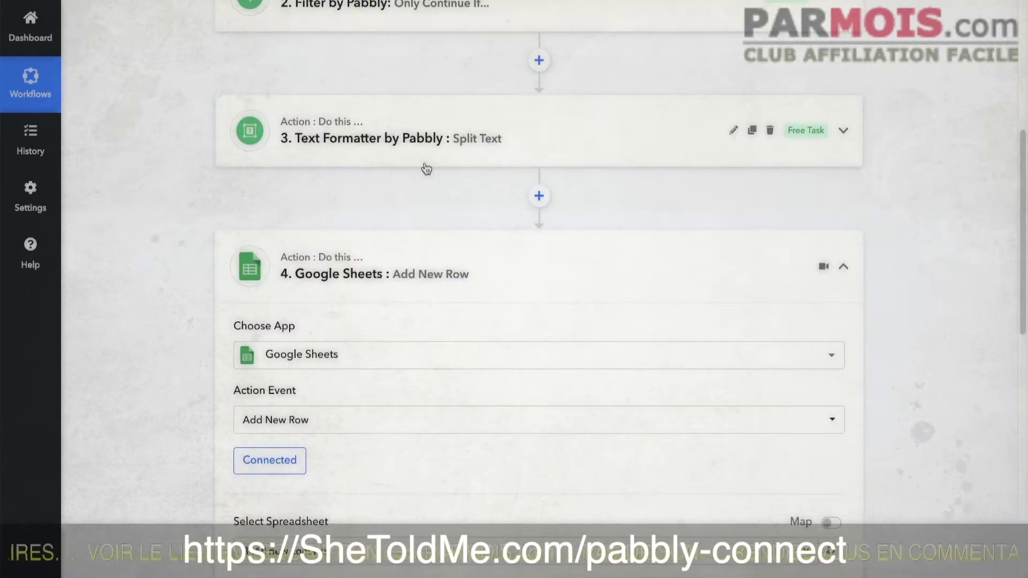
scroll(420, 174, down, 2)
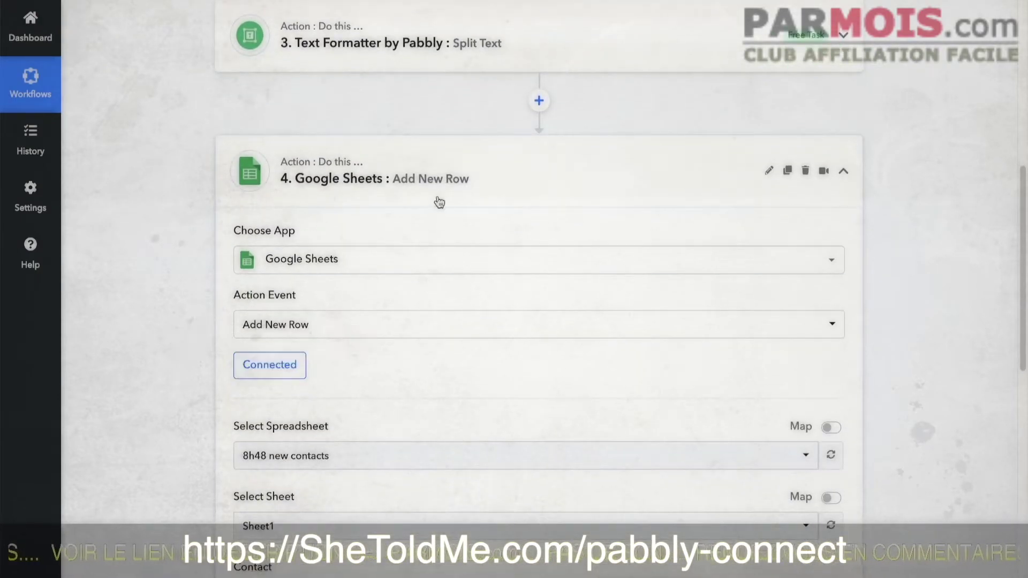
scroll(475, 275, down, 6)
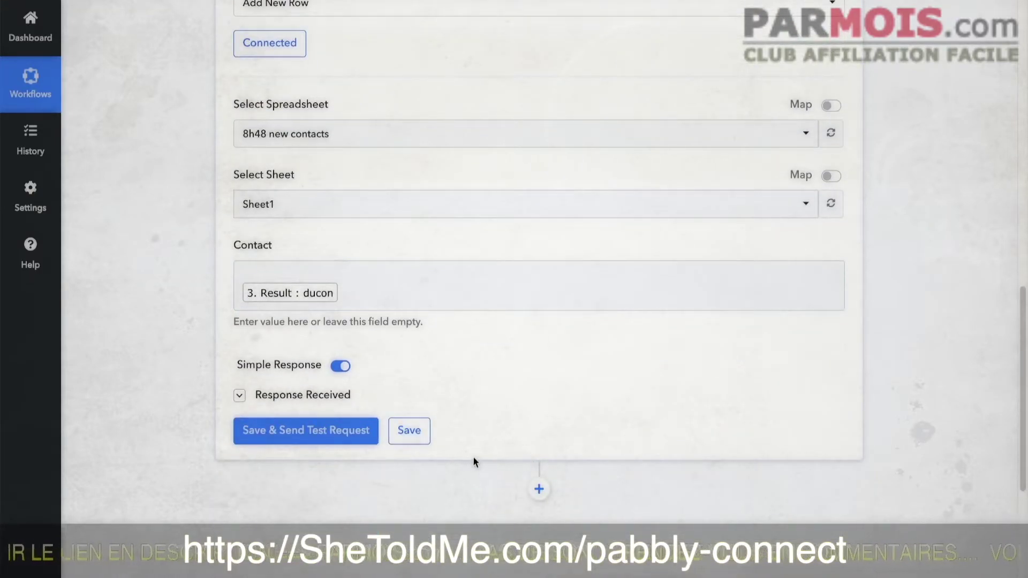
click(412, 433)
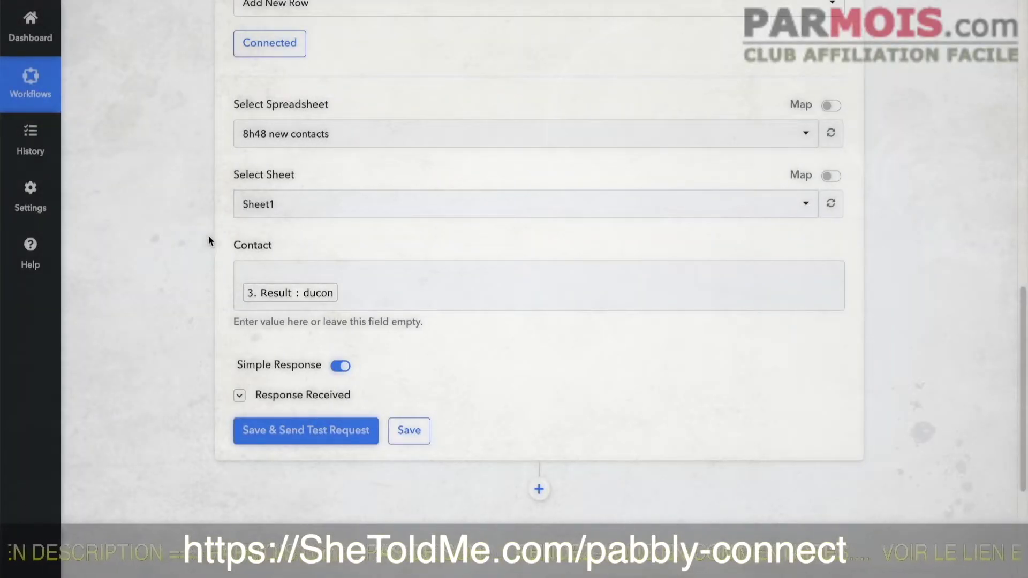
- Switch back to the 8h48 new contacts spreadsheet and show the Pabbly Connect Webhooks Send On Event option
mouse_move(541, 568)
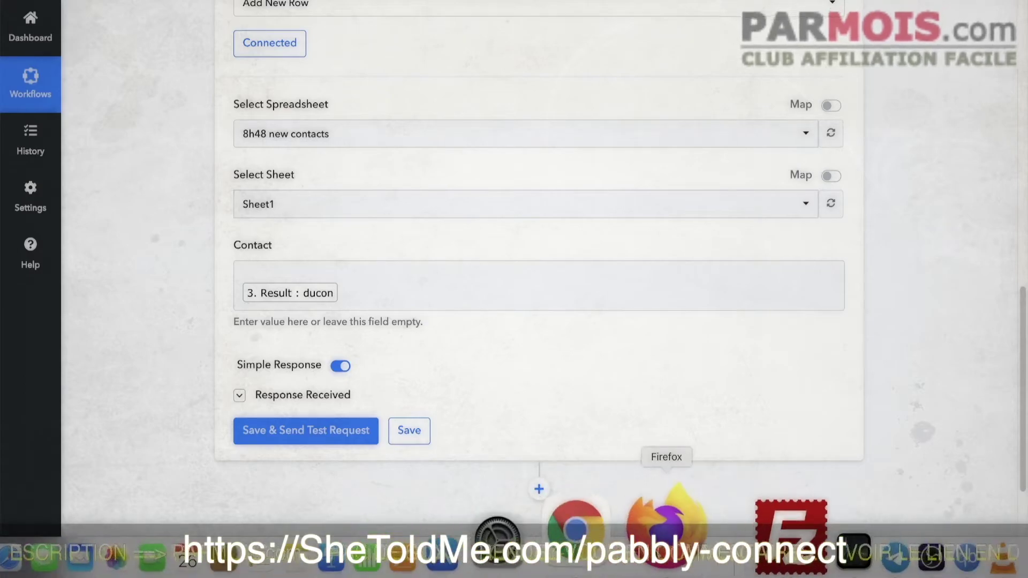
click(615, 528)
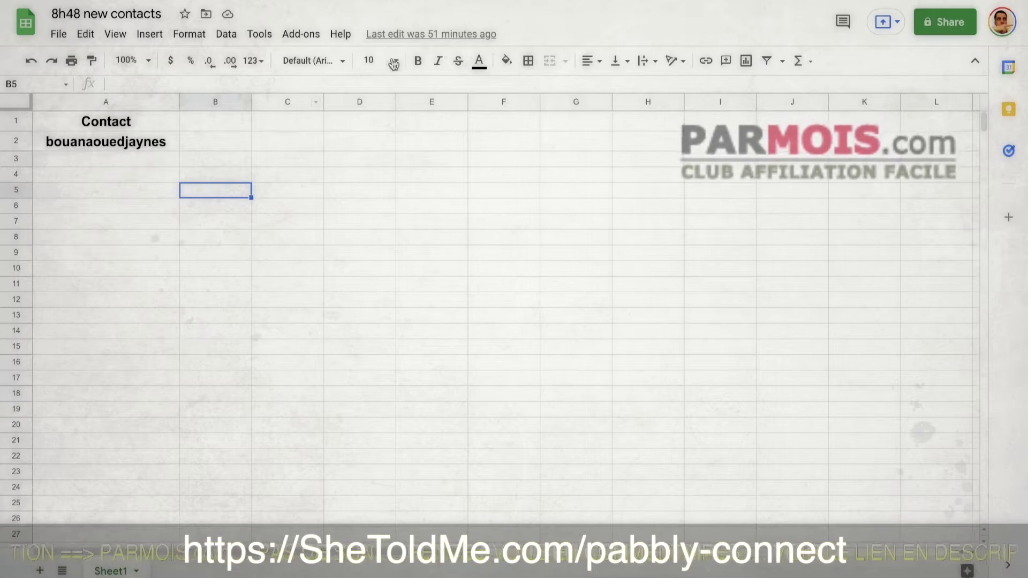
click(301, 35)
mouse_move(382, 102)
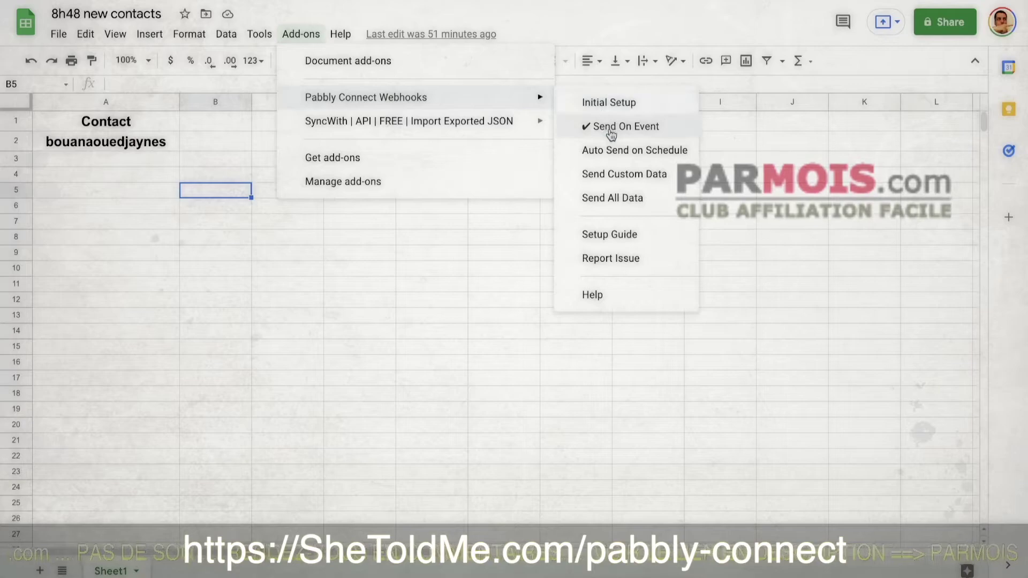
- Switch from the contacts spreadsheet to Pabbly Connect and open the 8h48 Sheets to FB workflow from the dashboard
click(256, 248)
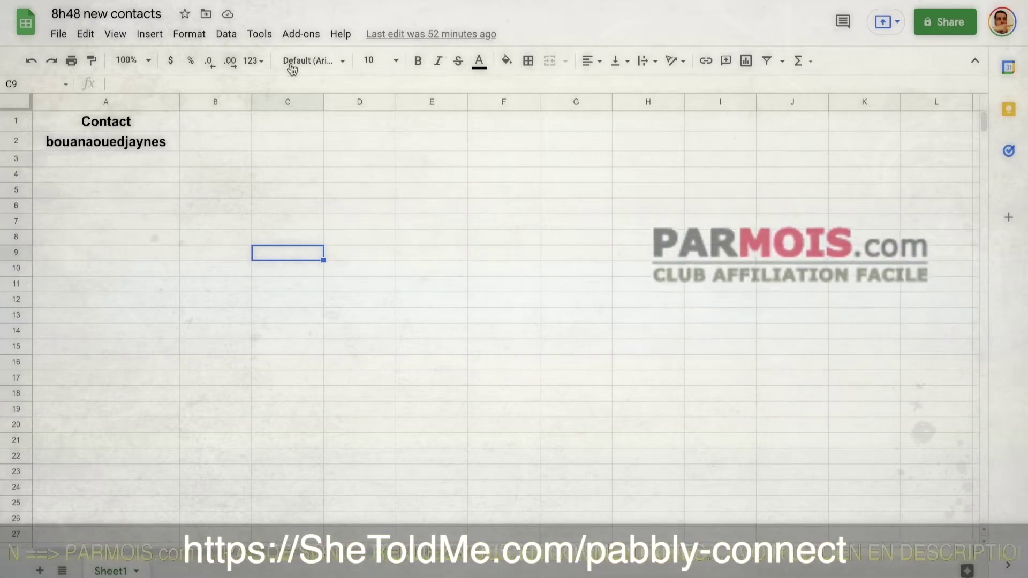
mouse_move(523, 571)
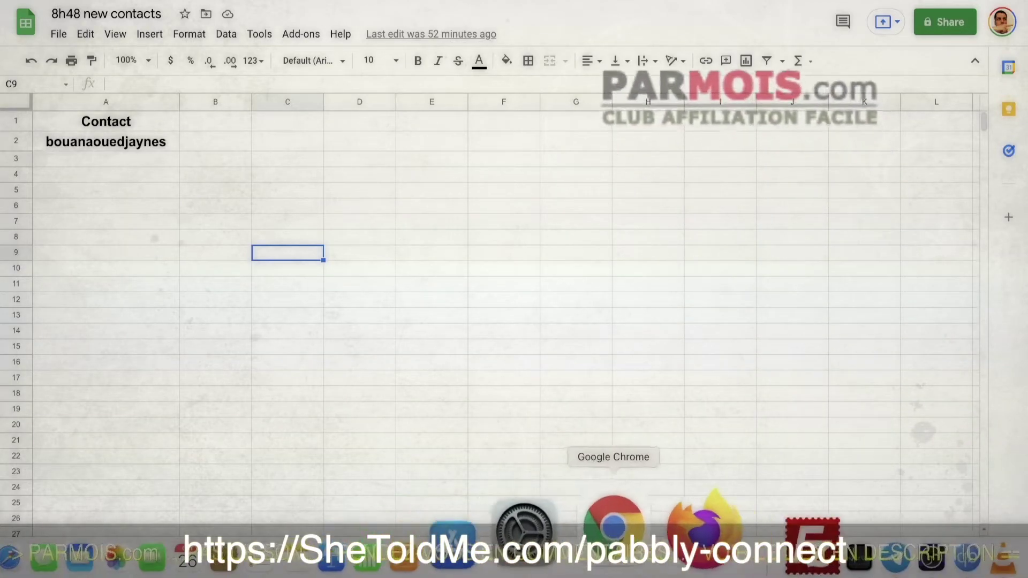
click(691, 530)
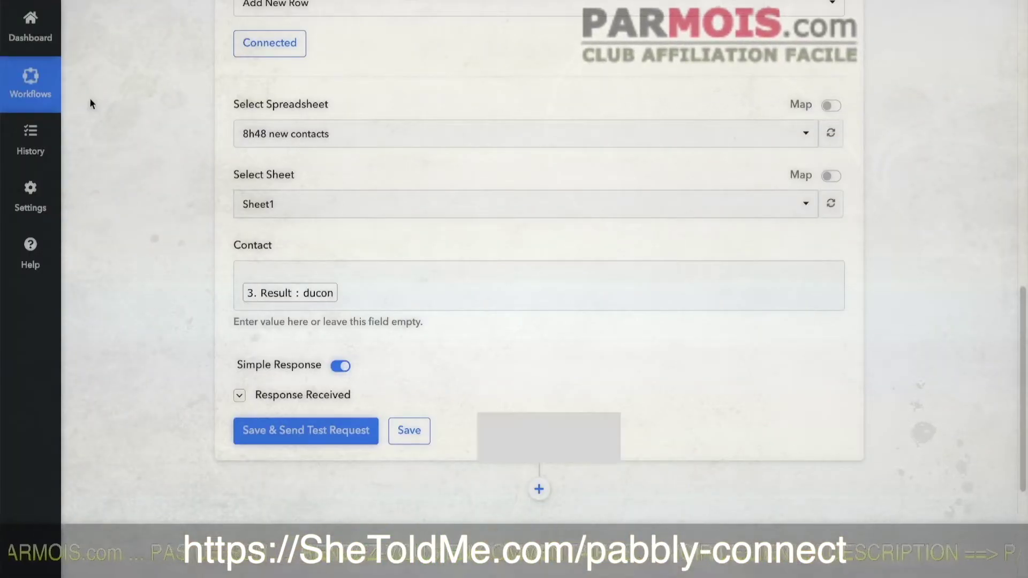
scroll(31, 90, up, 15)
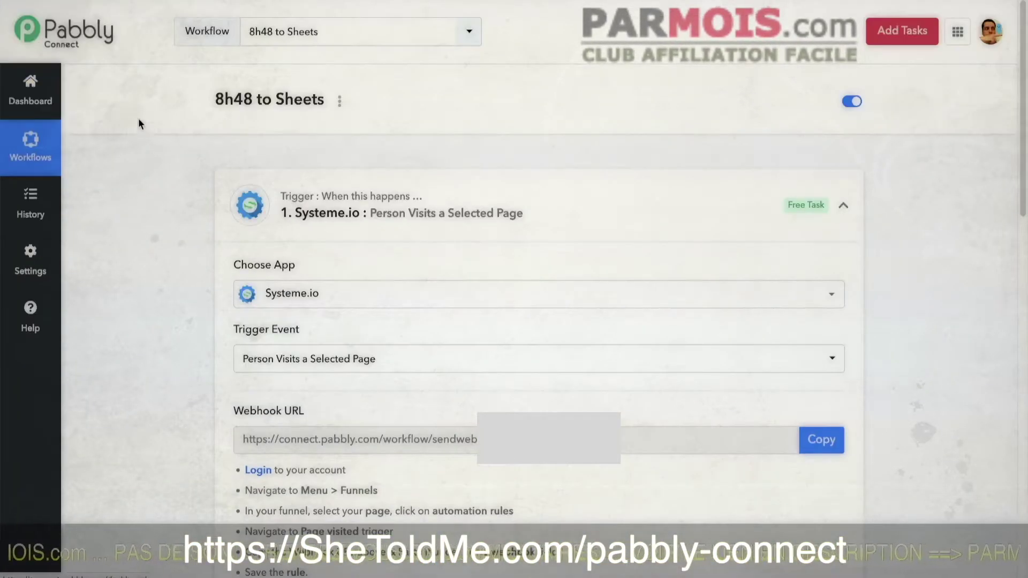
click(47, 94)
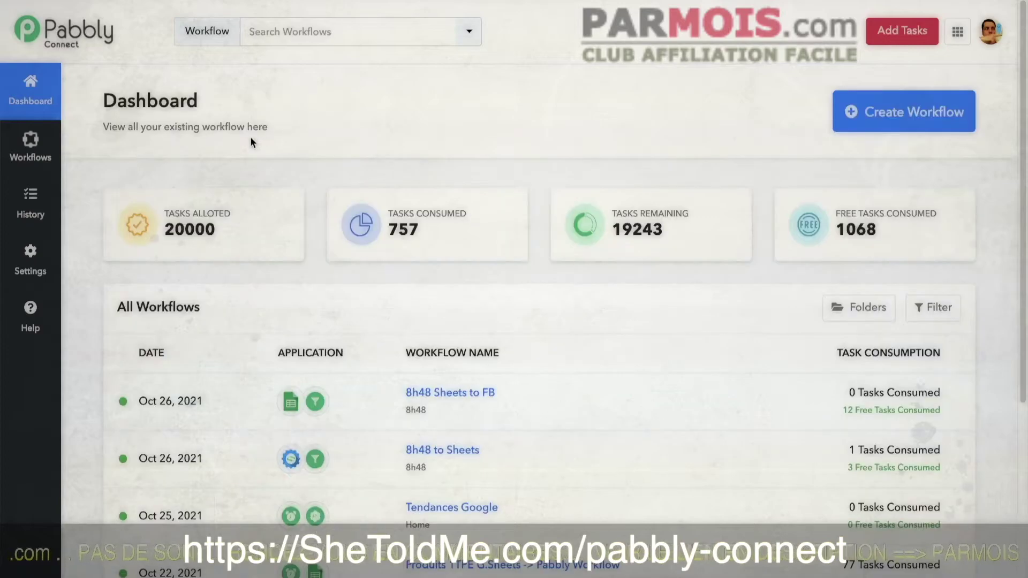
click(471, 397)
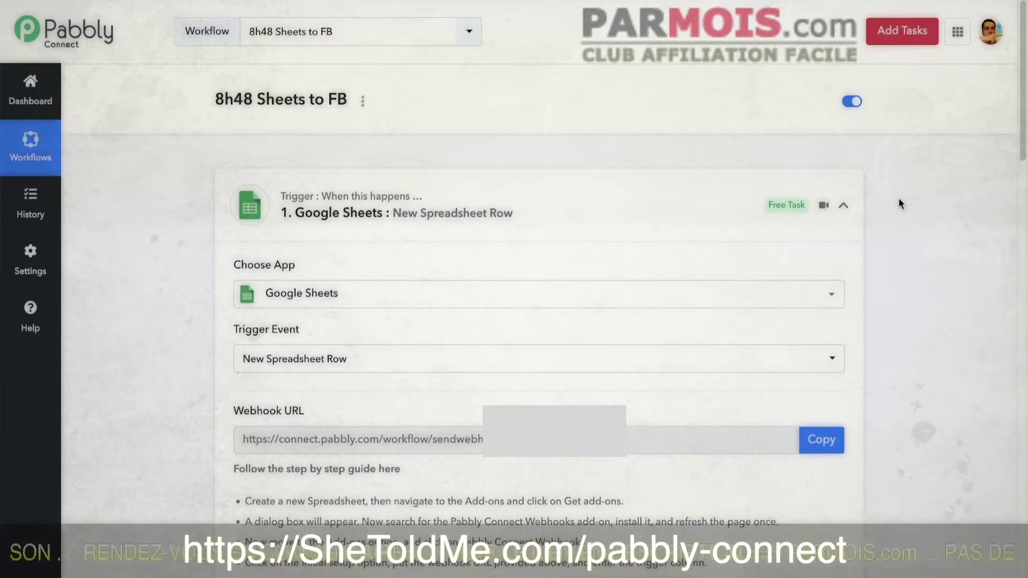
- Review the Google Sheets New Spreadsheet Row trigger's event and webhook setup instructions, and leave the trigger collapsed
click(856, 209)
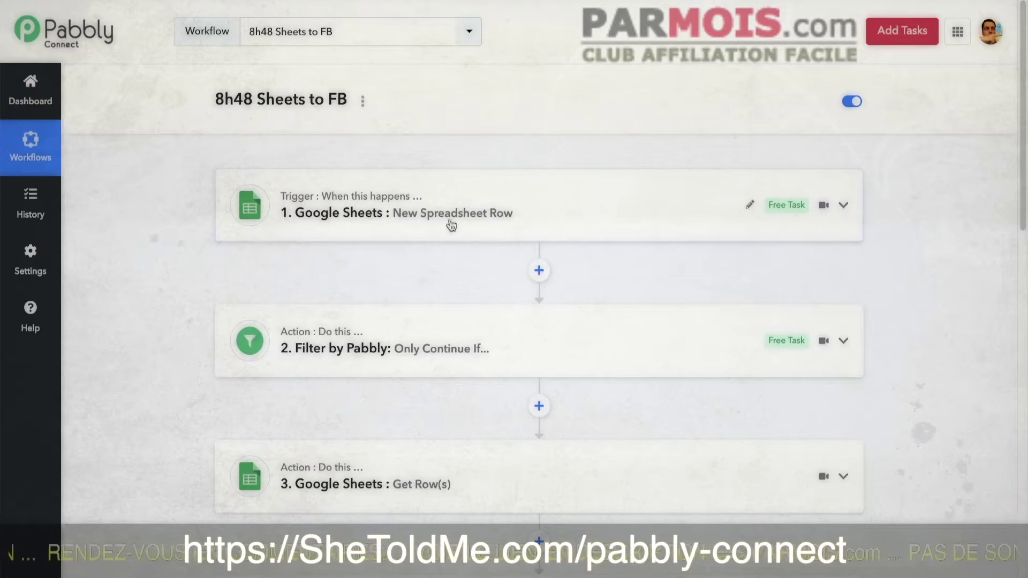
scroll(129, 177, down, 2)
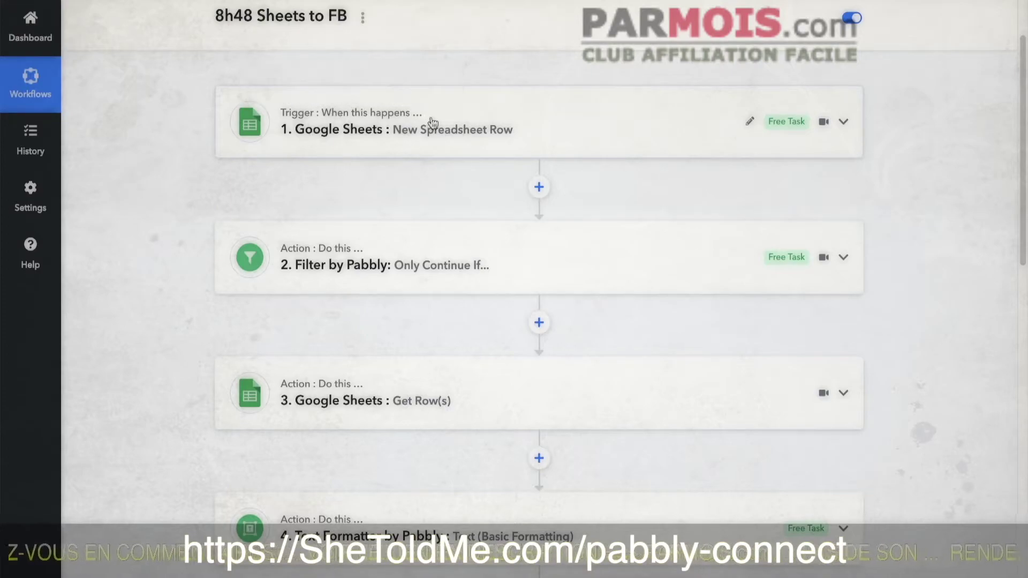
click(471, 124)
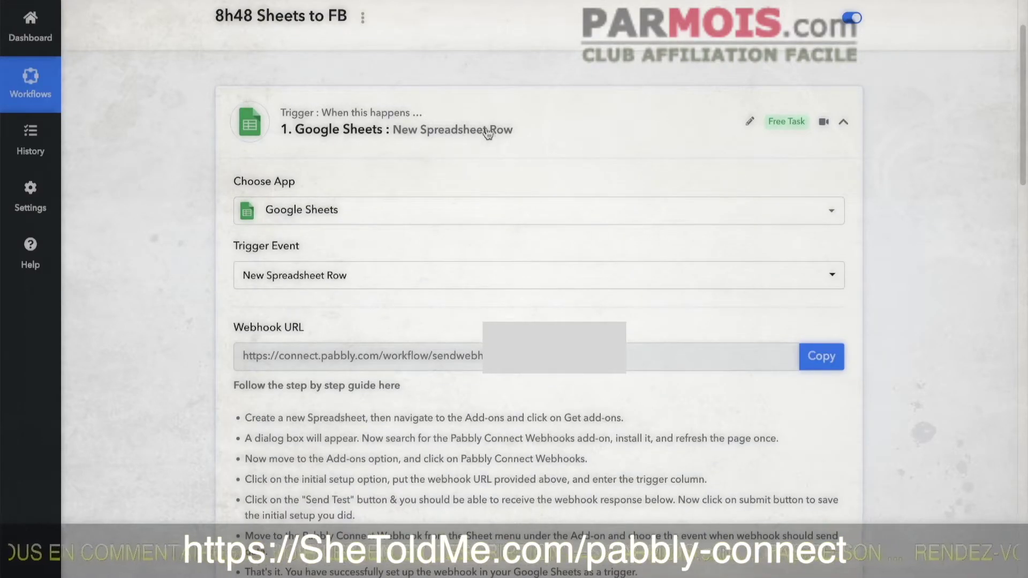
click(303, 131)
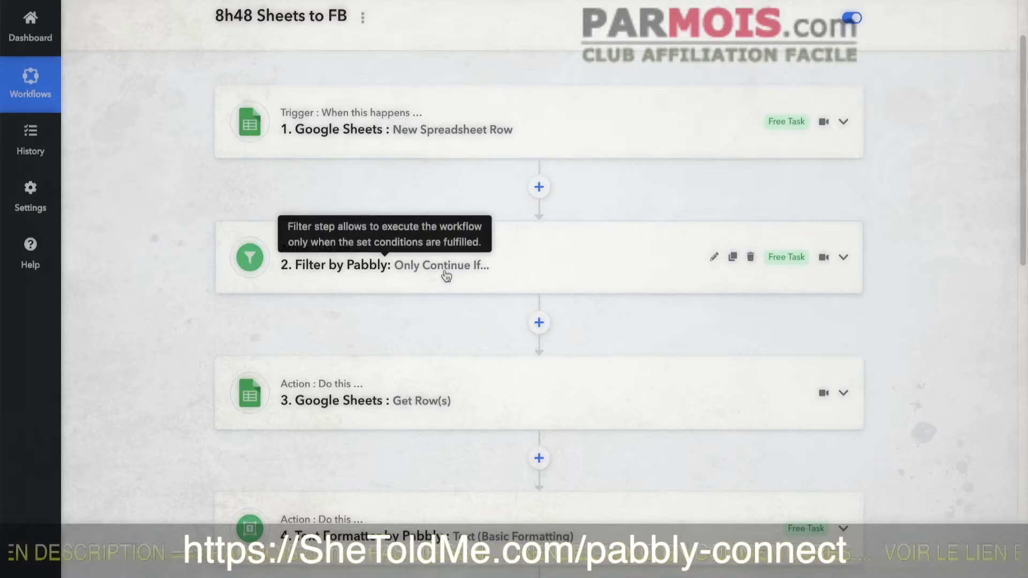
- Review the Filter by Pabbly action's RowIndex condition against the 8h48 new contacts spreadsheet, and collapse the action
click(553, 264)
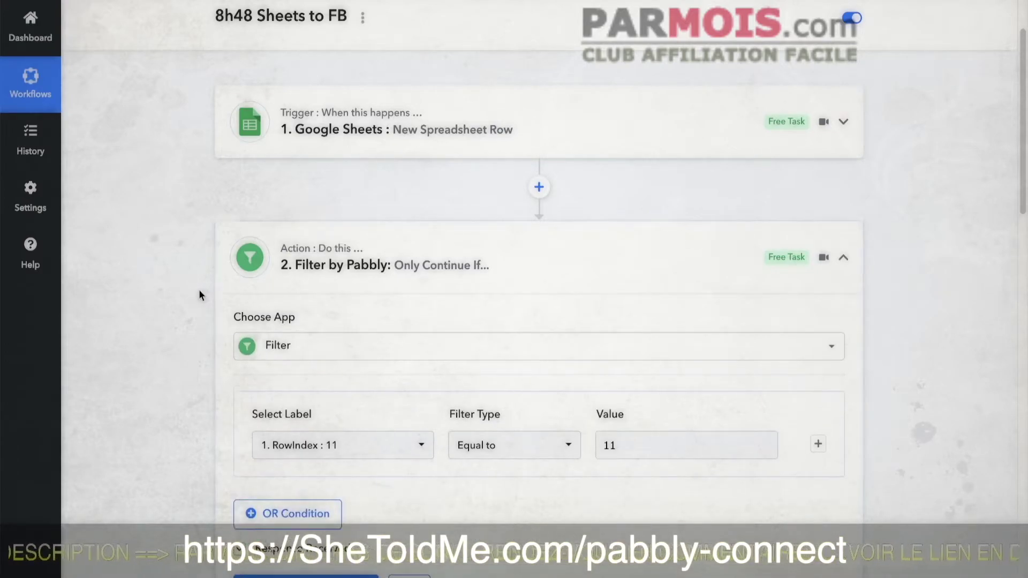
scroll(195, 287, down, 4)
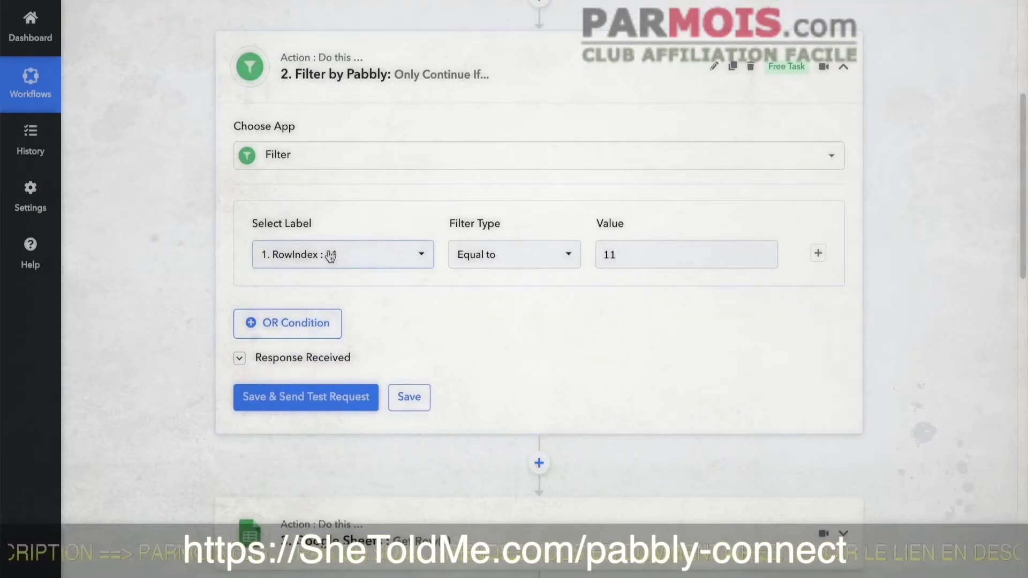
scroll(202, 219, up, 5)
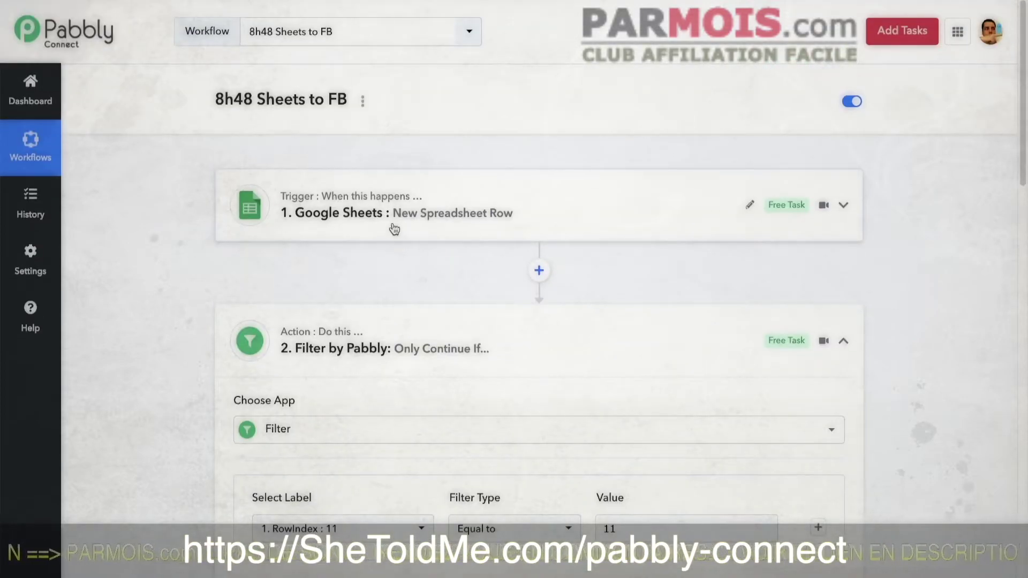
scroll(201, 278, down, 5)
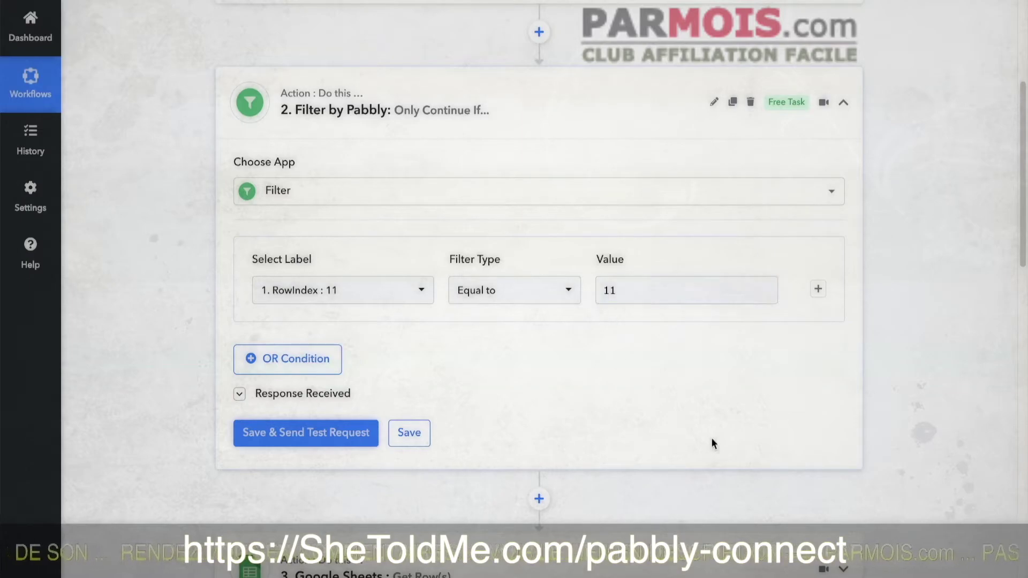
click(618, 527)
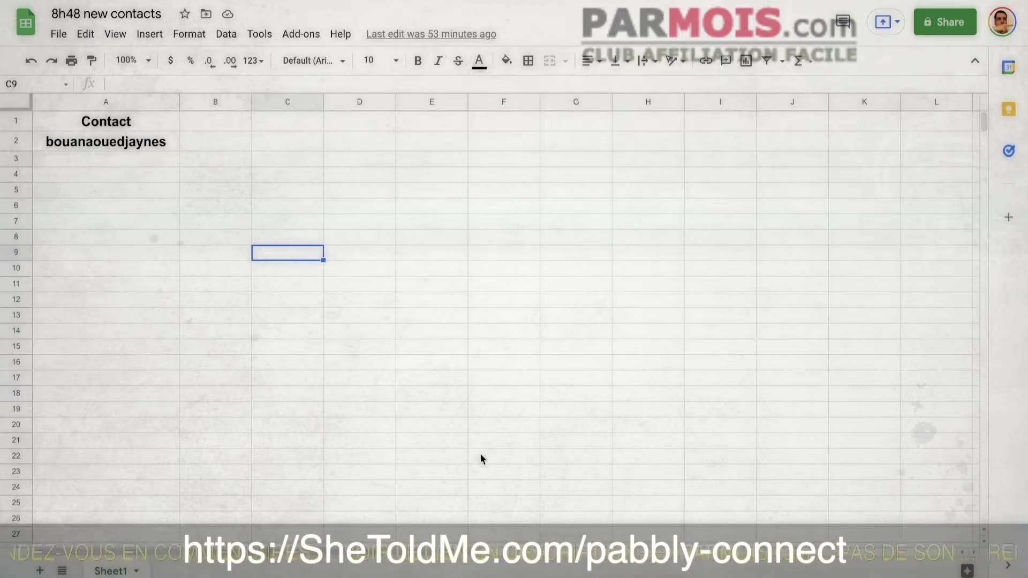
click(667, 528)
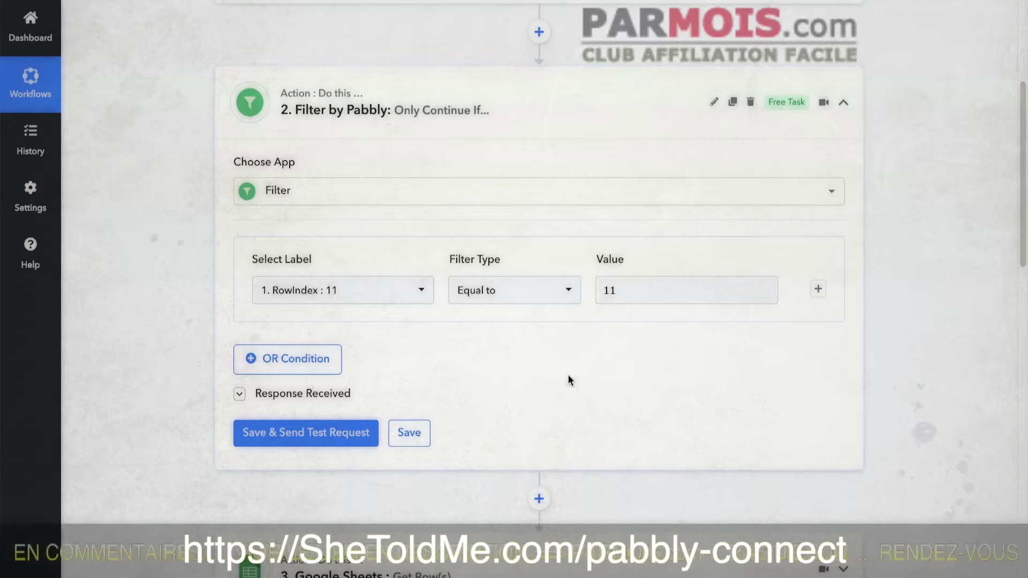
click(844, 102)
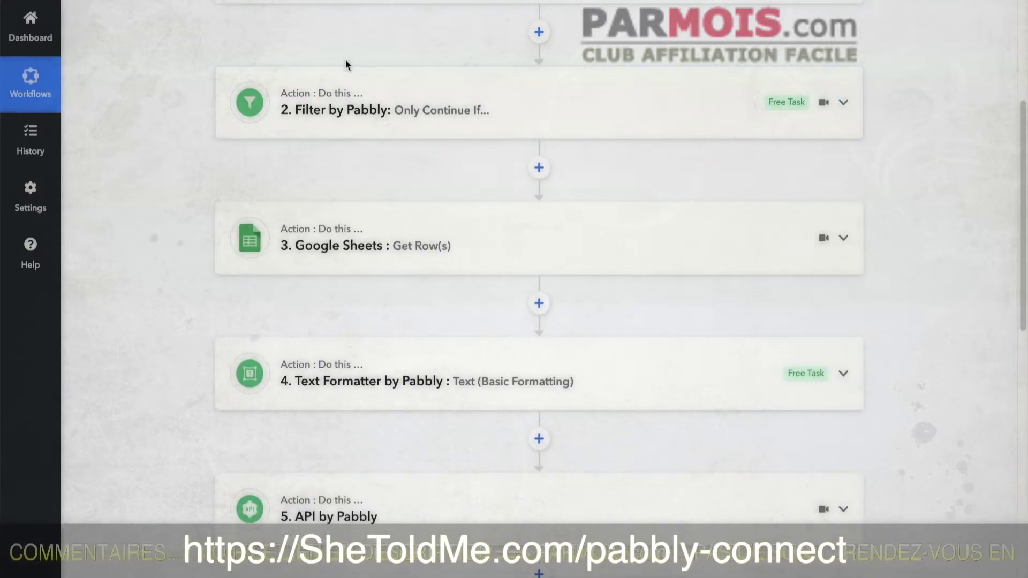
- Examine the Google Sheets Get Row(s) action's spreadsheet, sheet and range settings, and collapse the action
scroll(377, 105, up, 3)
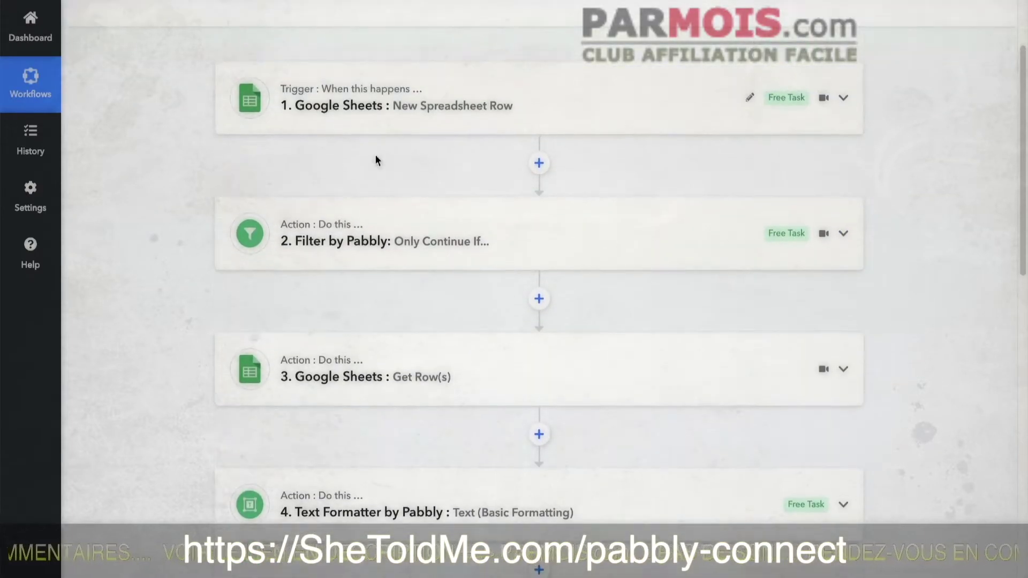
scroll(436, 225, down, 3)
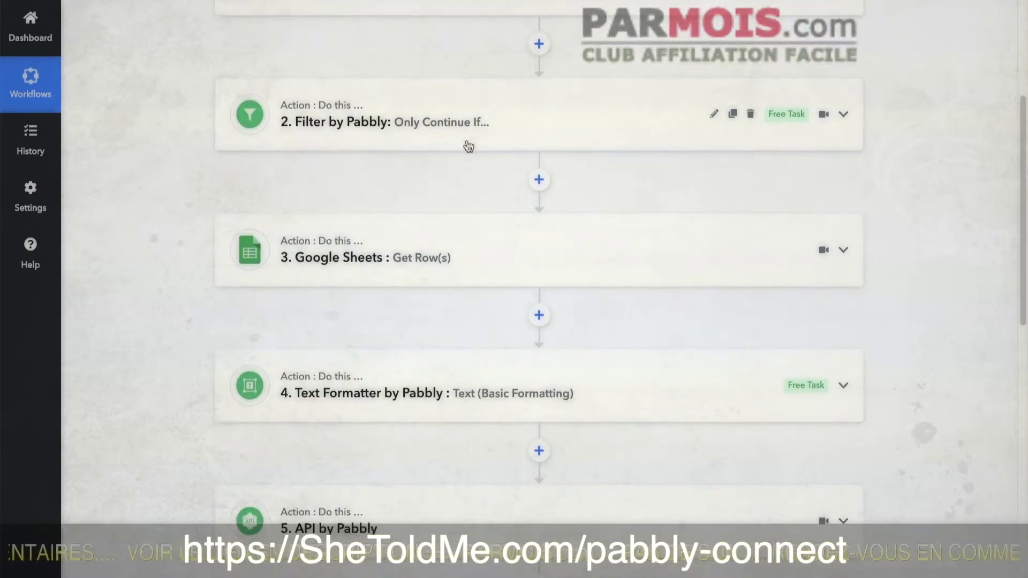
scroll(633, 143, down, 2)
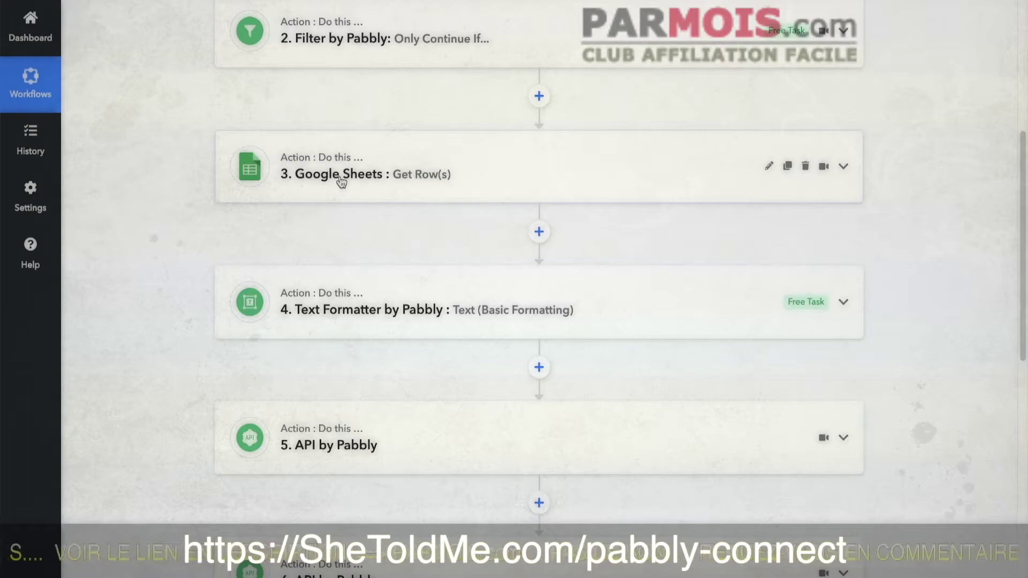
click(473, 172)
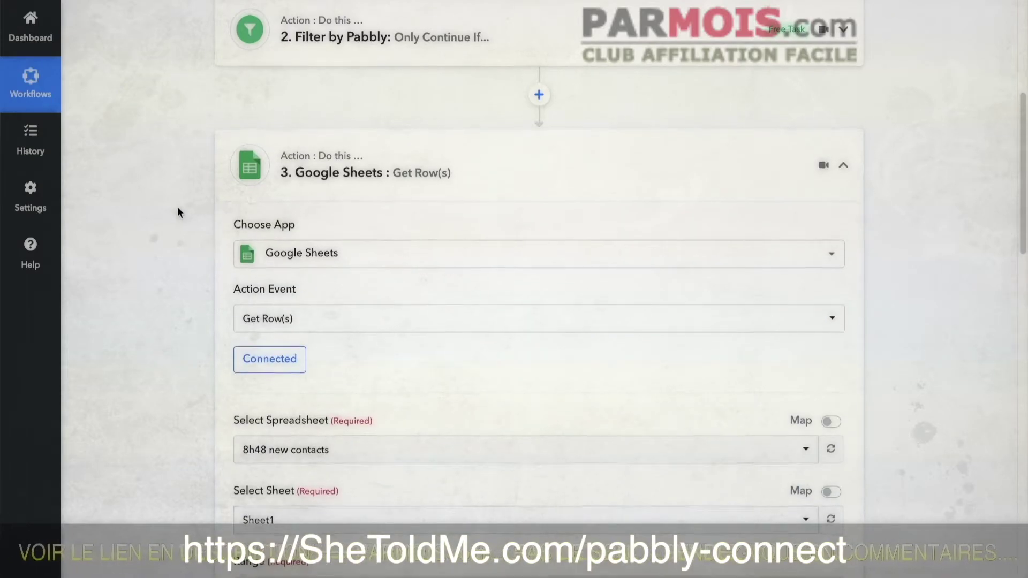
scroll(180, 208, down, 7)
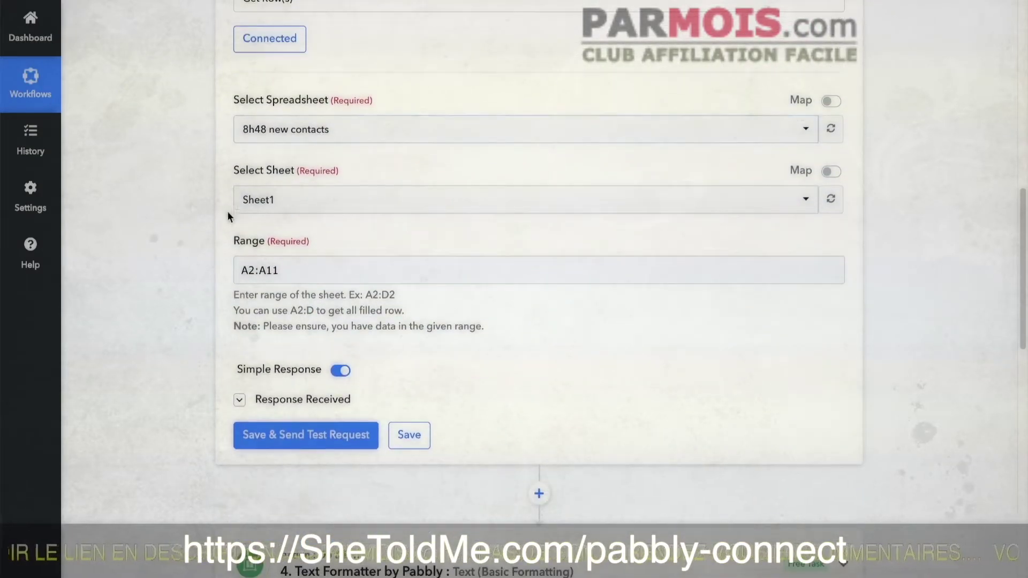
click(271, 273)
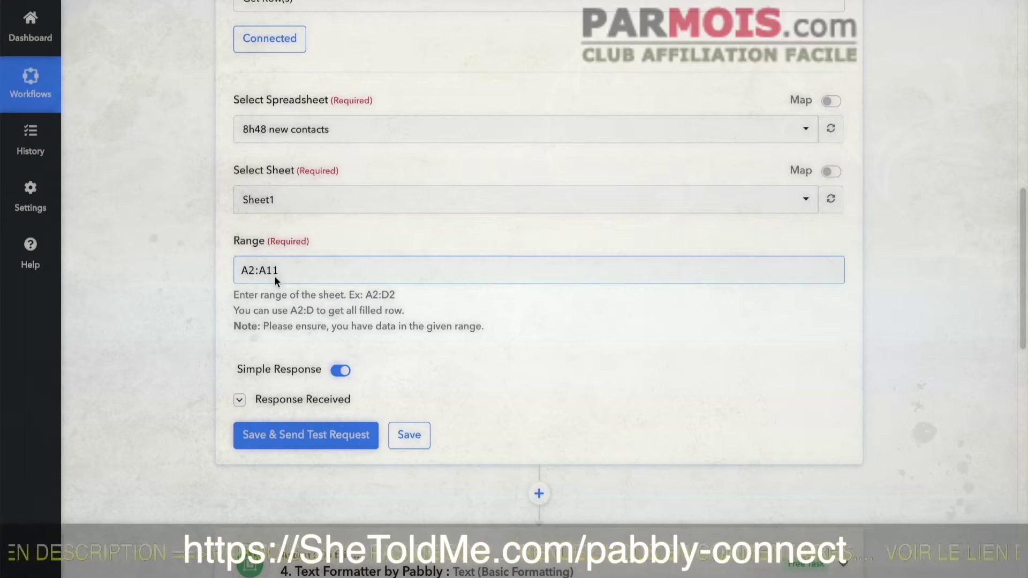
click(316, 308)
click(249, 280)
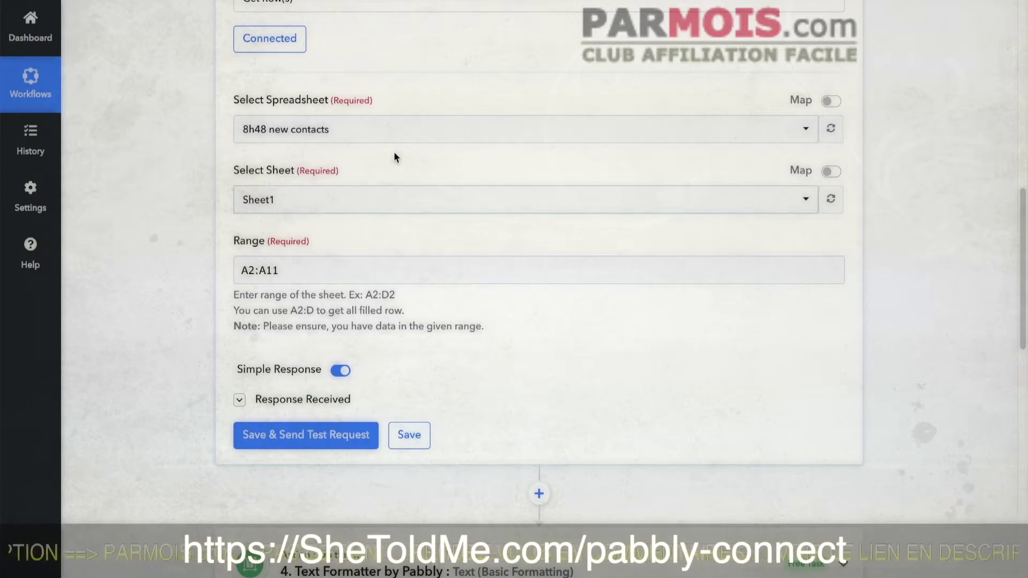
scroll(606, 313, up, 5)
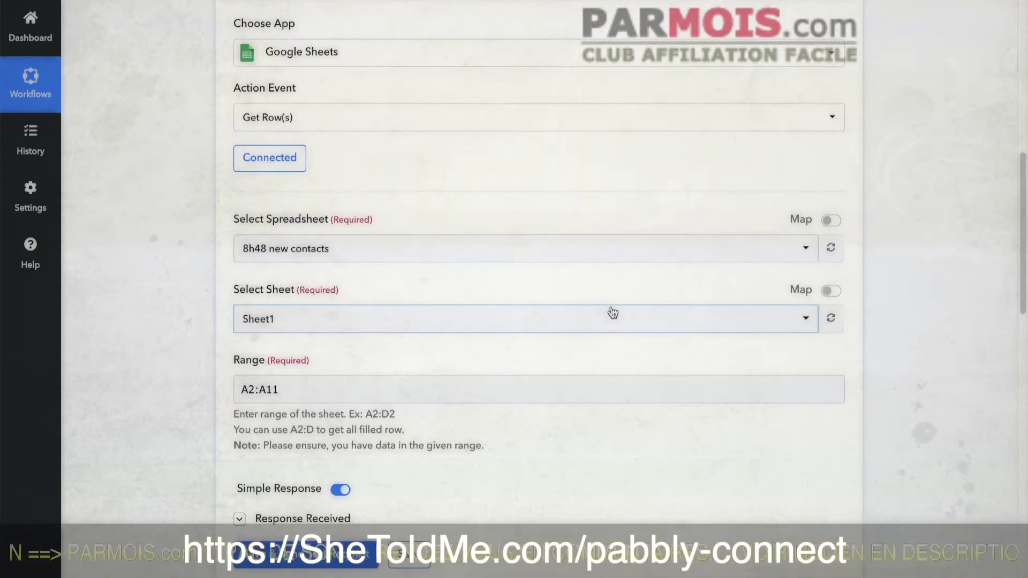
click(843, 95)
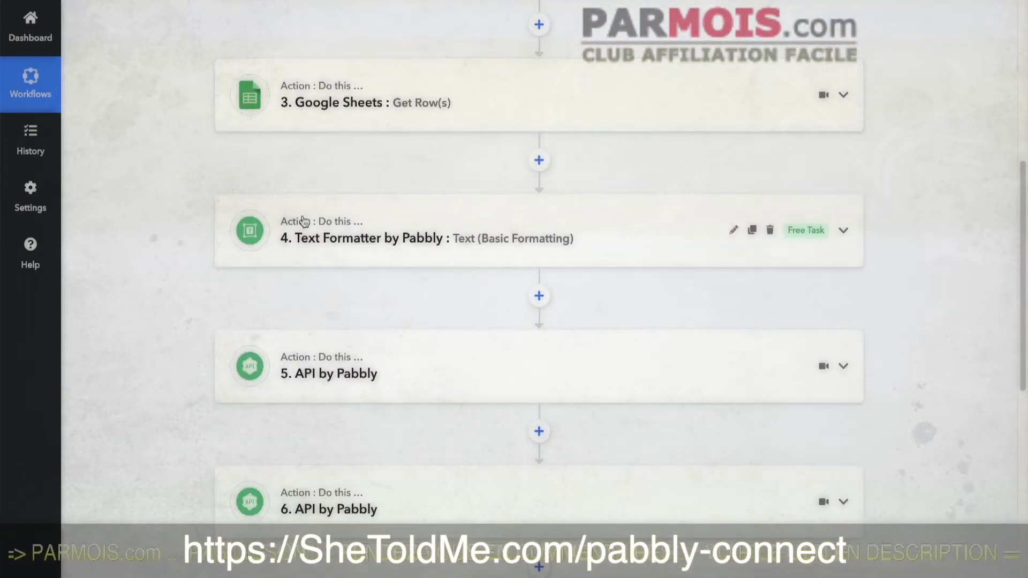
- Review the Text Formatter by Pabbly action's string of mapped contacts and its transform setting, and collapse the action
scroll(928, 269, down, 2)
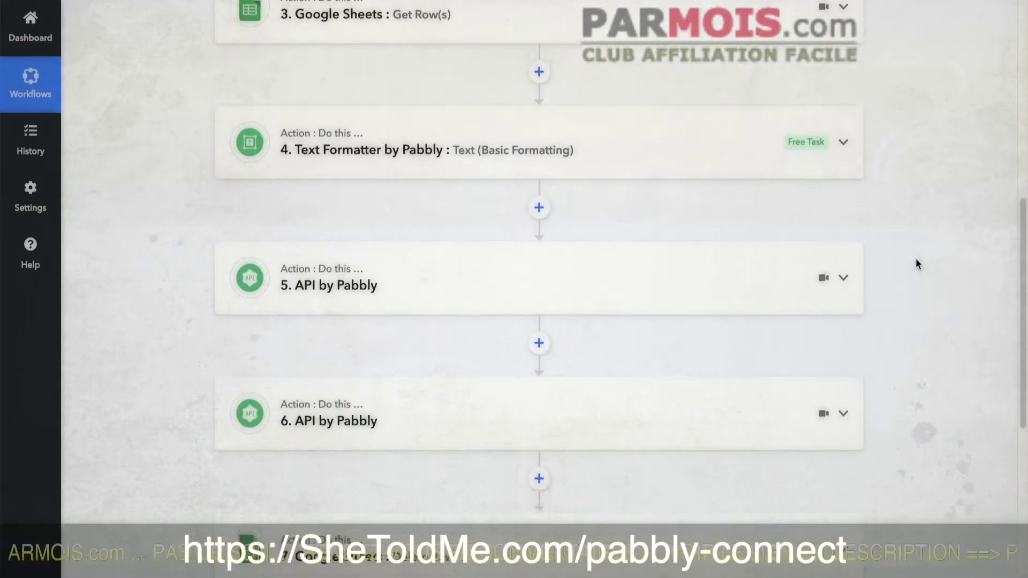
click(844, 136)
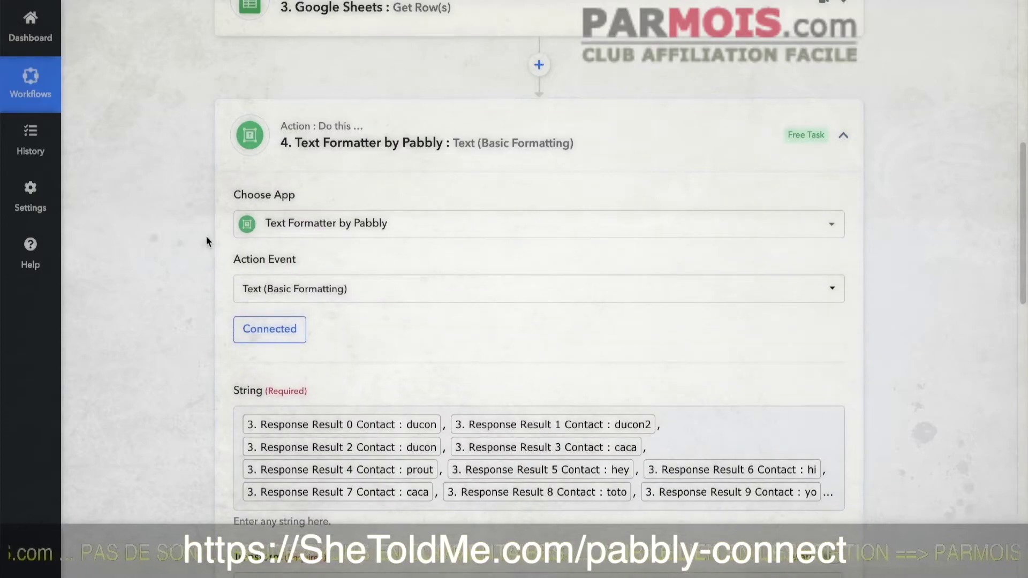
scroll(218, 230, down, 4)
click(294, 192)
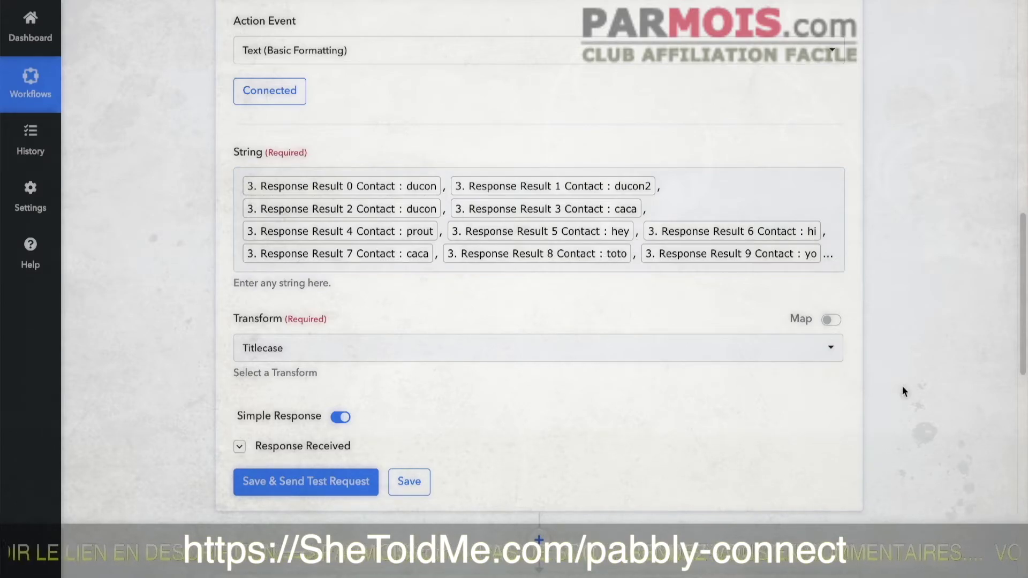
scroll(923, 372, up, 3)
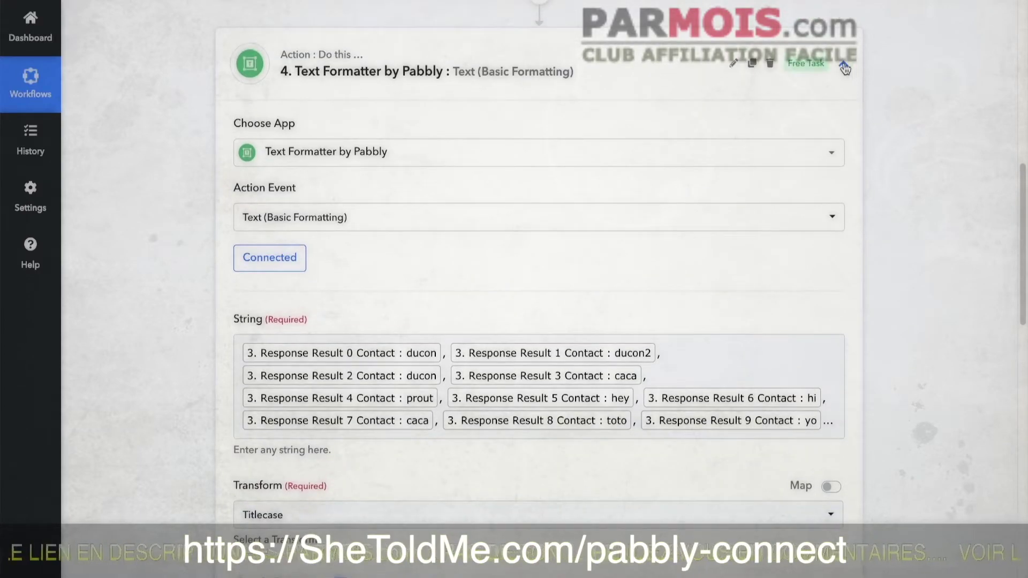
click(845, 68)
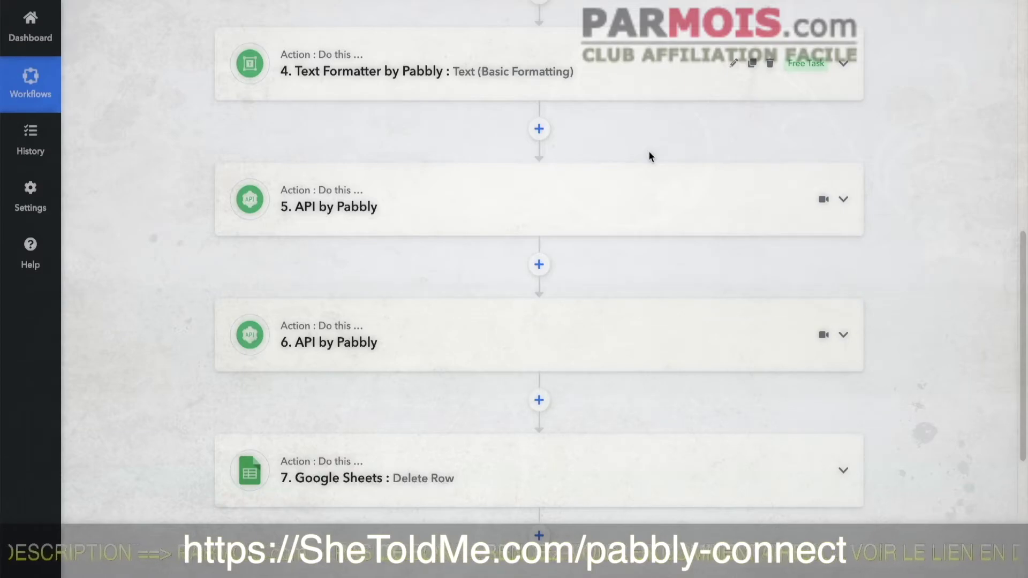
- Review the first API by Pabbly action's GET event, RSS endpoint URL and authentication settings, and collapse the action
click(670, 198)
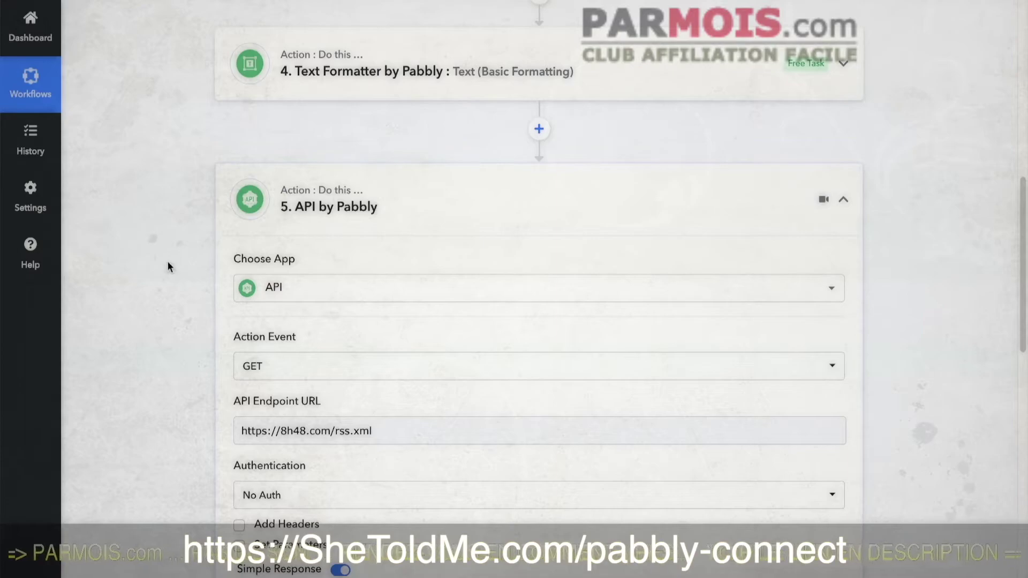
scroll(182, 247, down, 1)
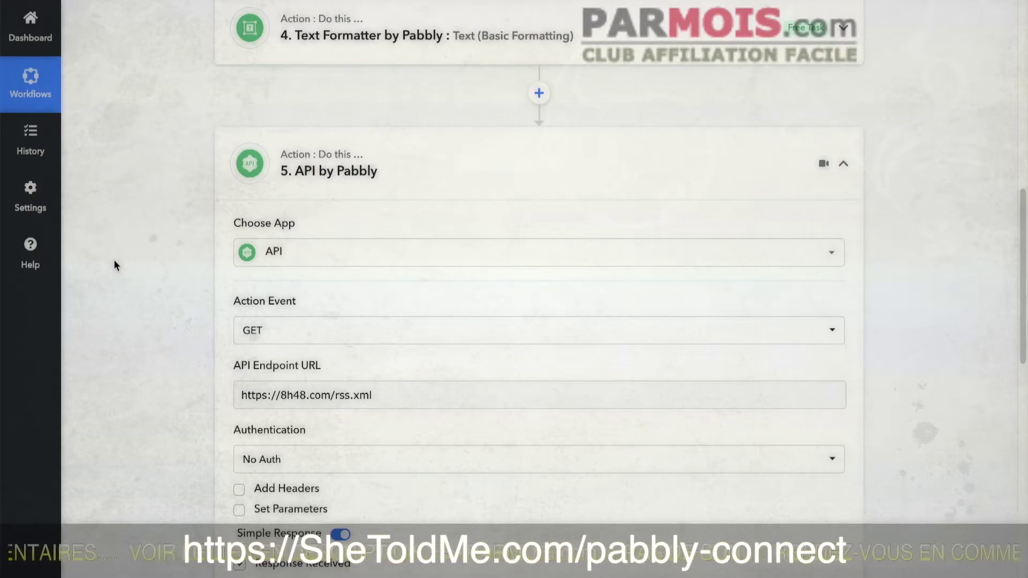
scroll(186, 256, down, 1)
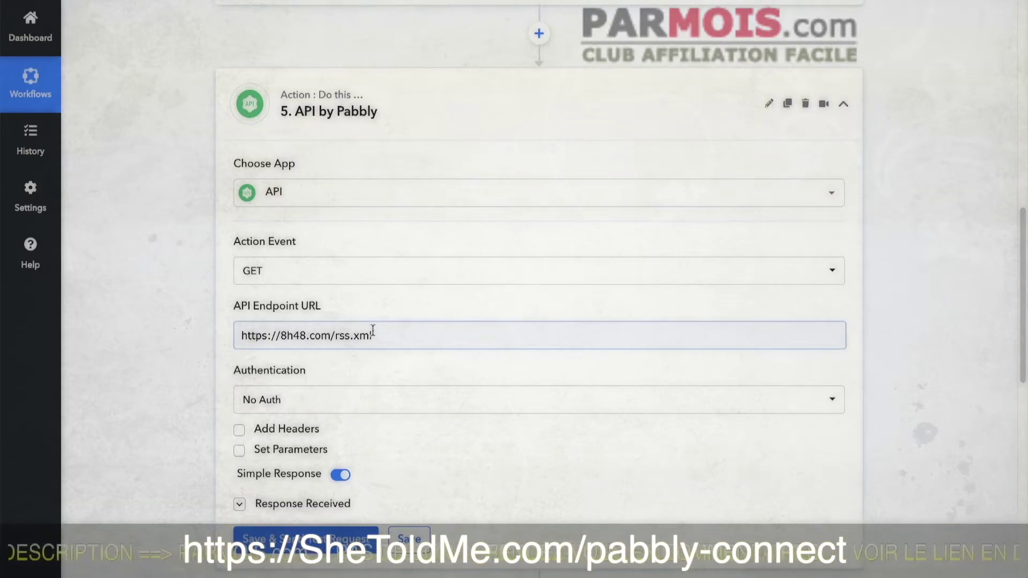
scroll(410, 313, down, 2)
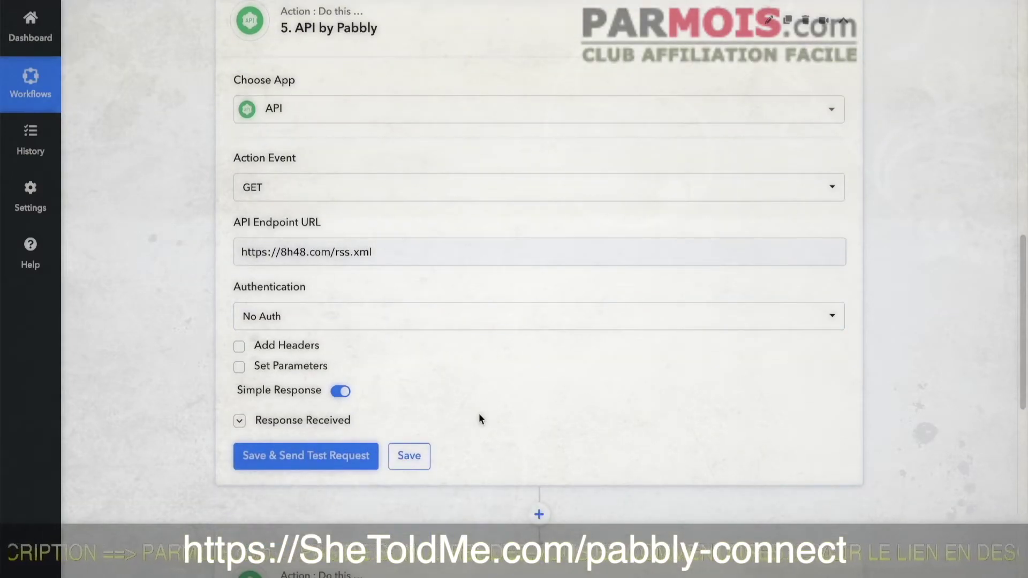
scroll(696, 384, up, 1)
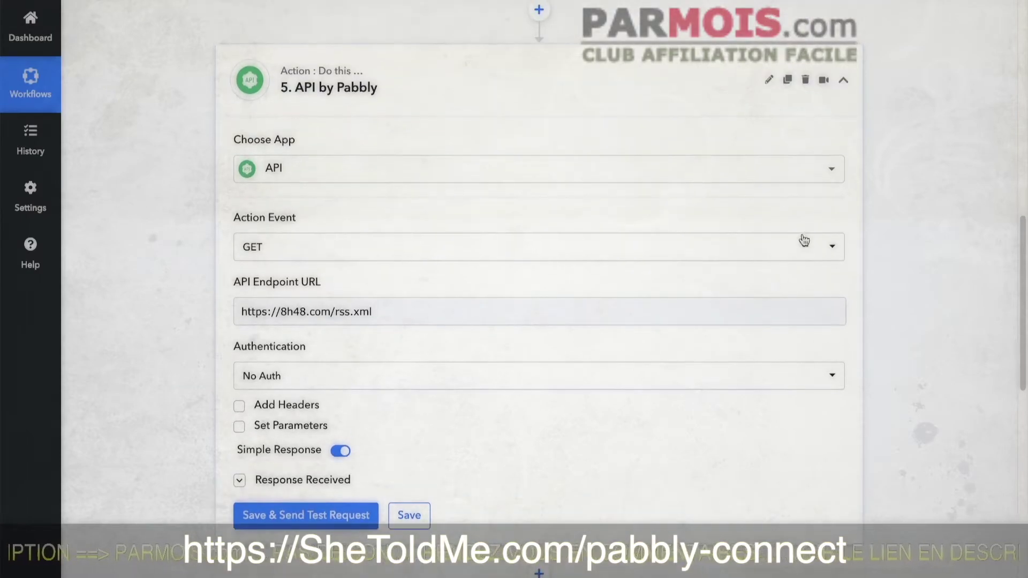
click(846, 82)
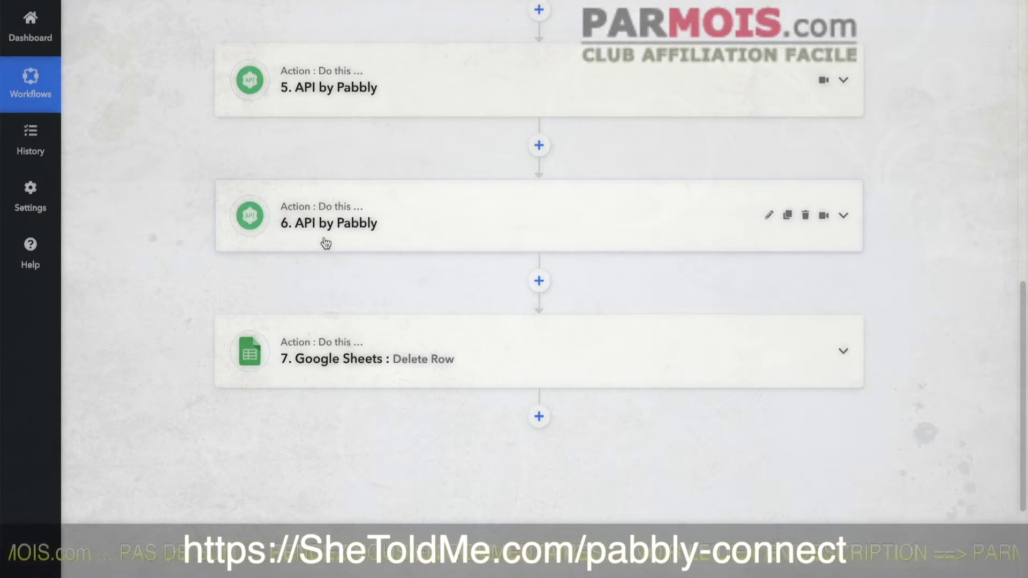
- Expand the second API by Pabbly action and review its request method, endpoint URL, payload type, authentication and data body
click(544, 231)
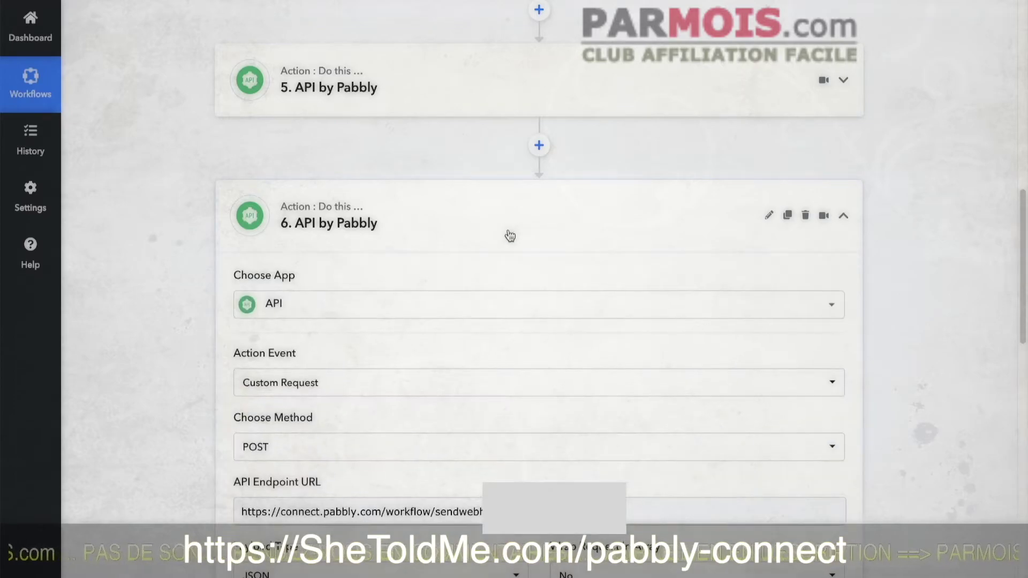
scroll(134, 298, down, 3)
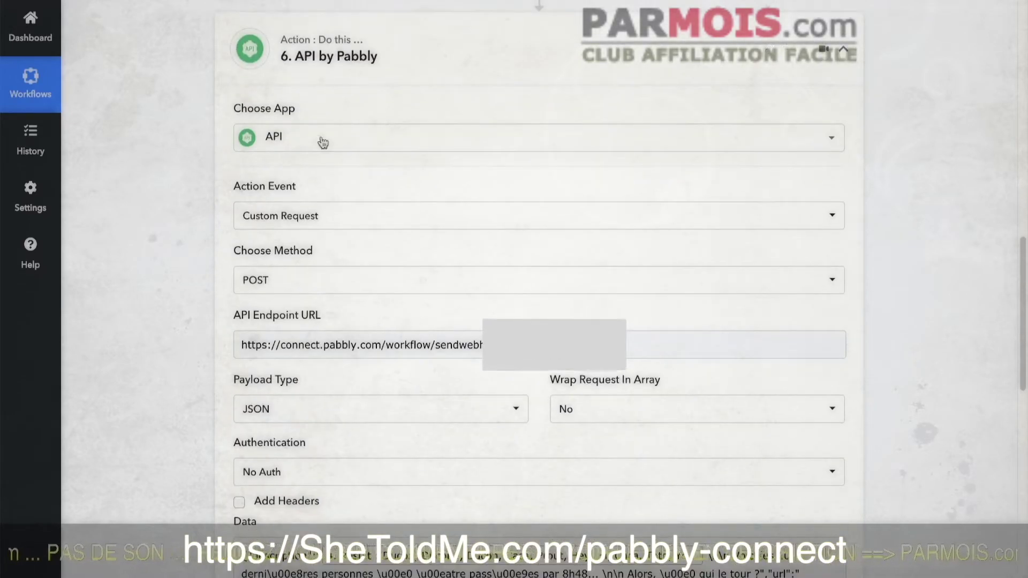
scroll(206, 243, down, 2)
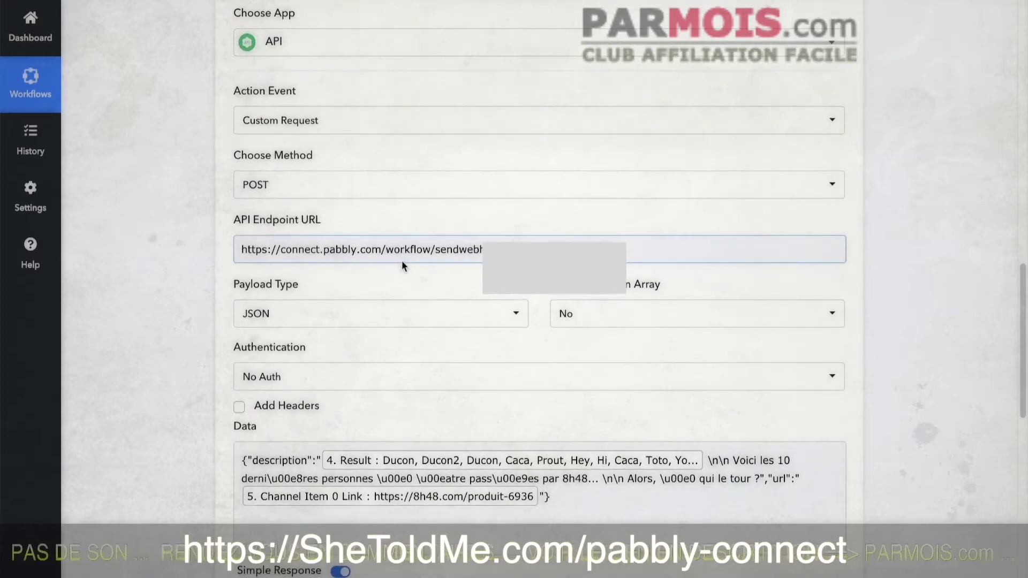
scroll(193, 237, down, 2)
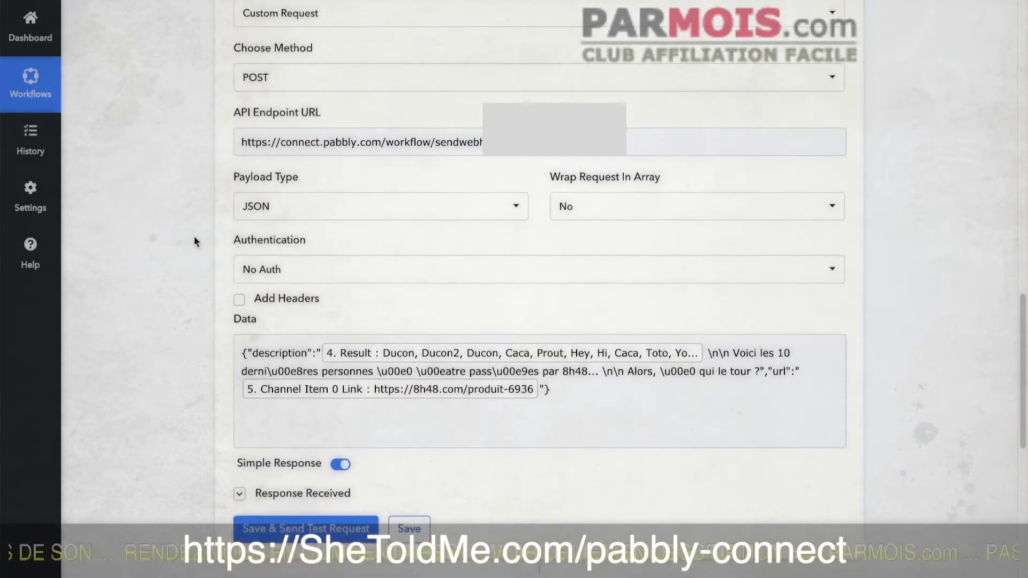
scroll(194, 241, down, 3)
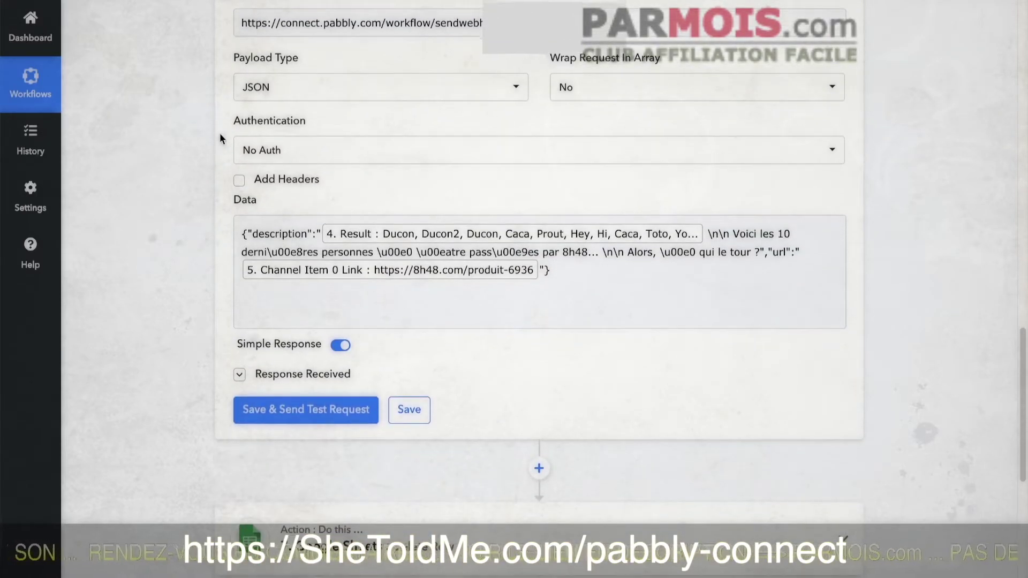
scroll(219, 138, up, 4)
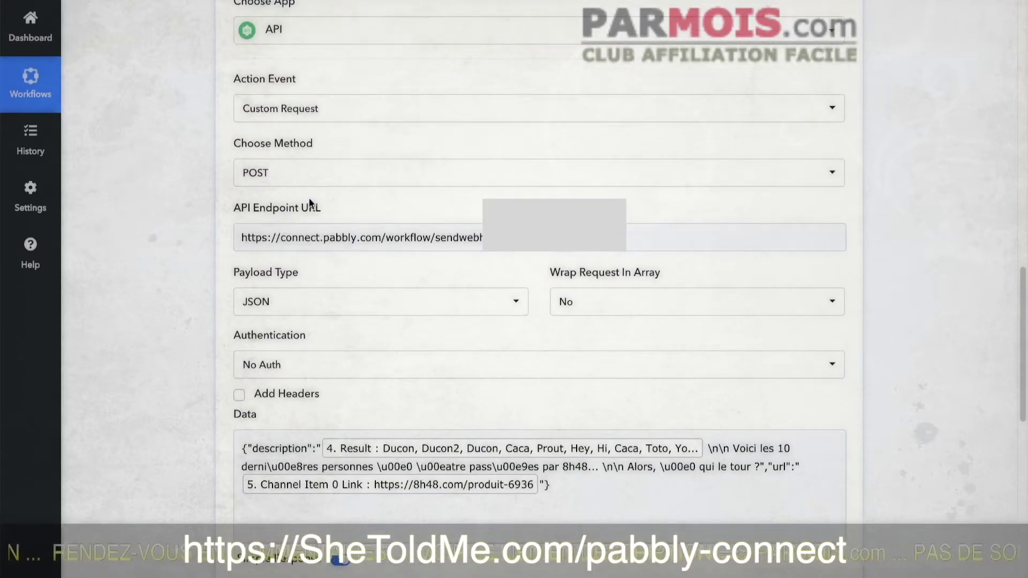
scroll(187, 100, up, 2)
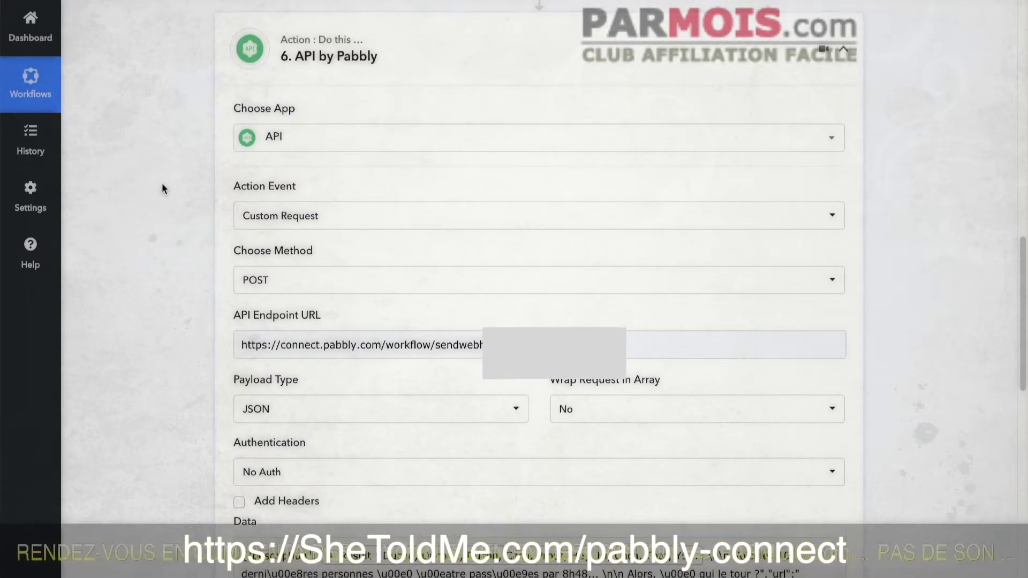
scroll(166, 186, down, 2)
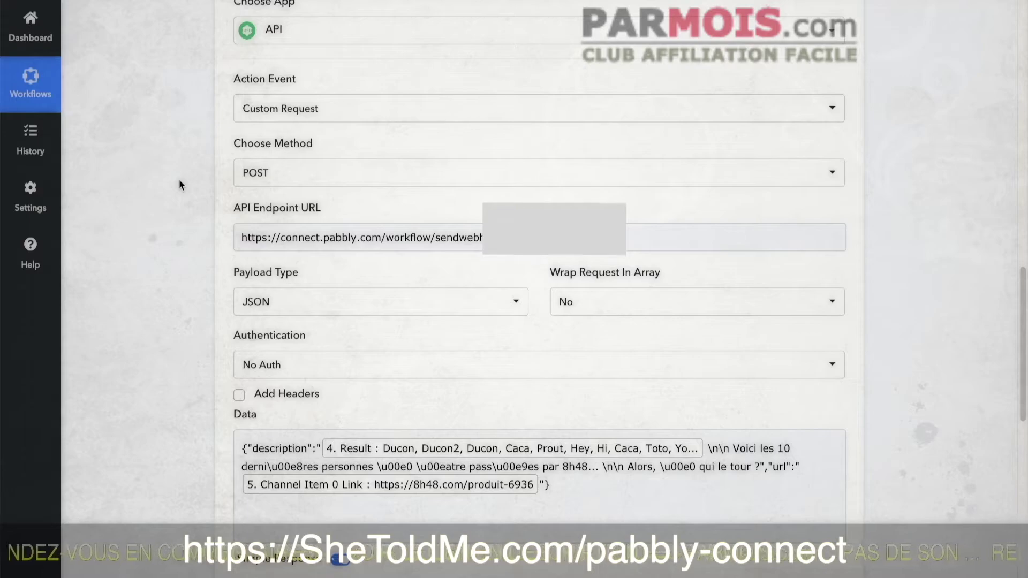
scroll(180, 184, down, 1)
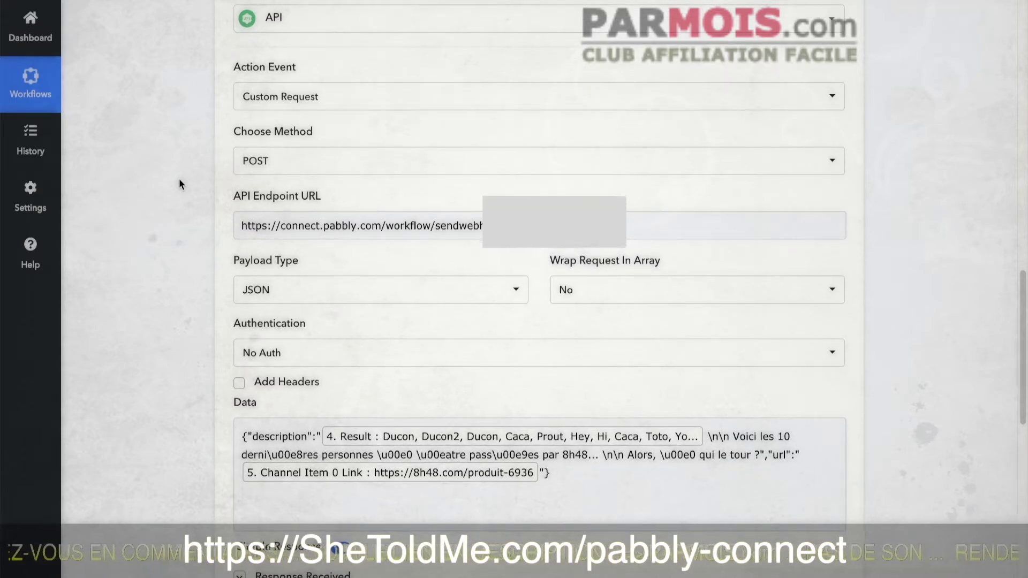
scroll(178, 184, down, 5)
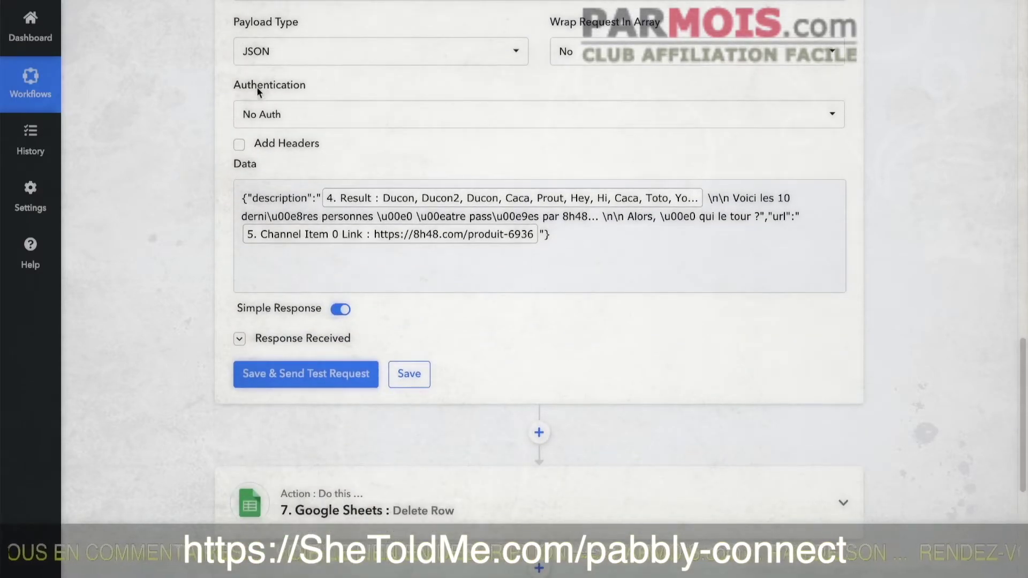
scroll(257, 161, down, 1)
- Examine the description text and mapped values in the JSON data body of the second API by Pabbly action
click(256, 161)
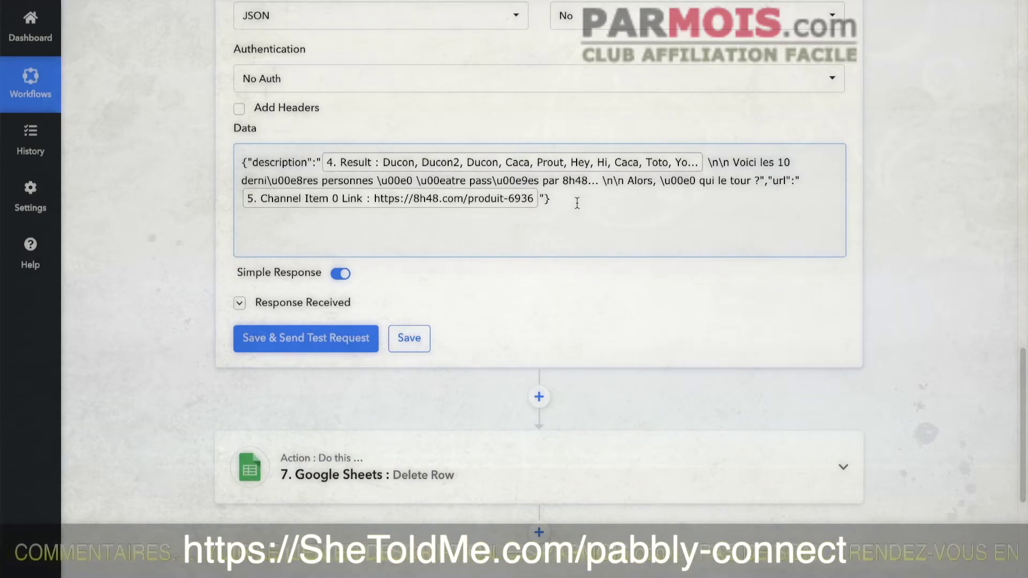
click(556, 299)
click(369, 218)
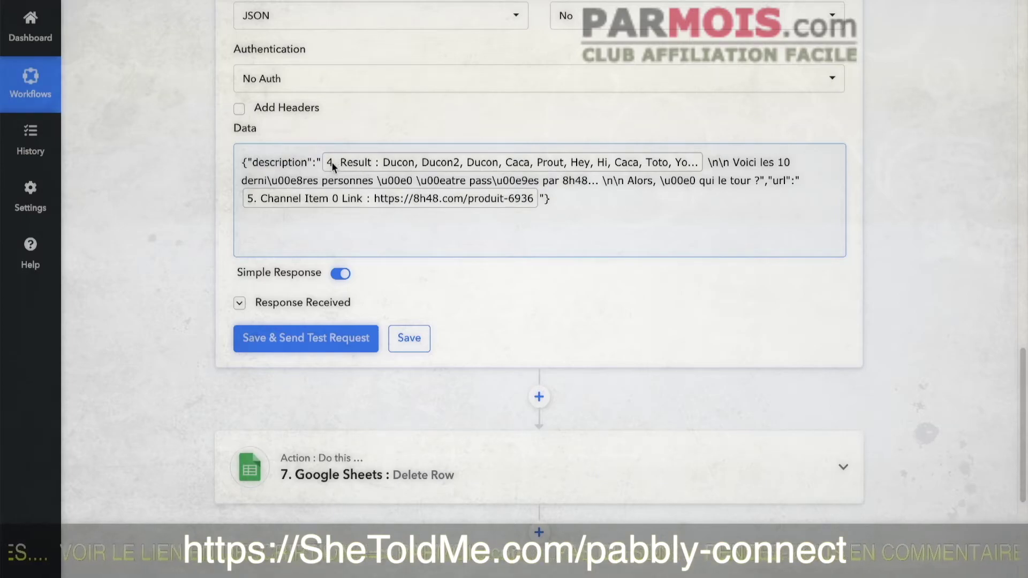
click(956, 217)
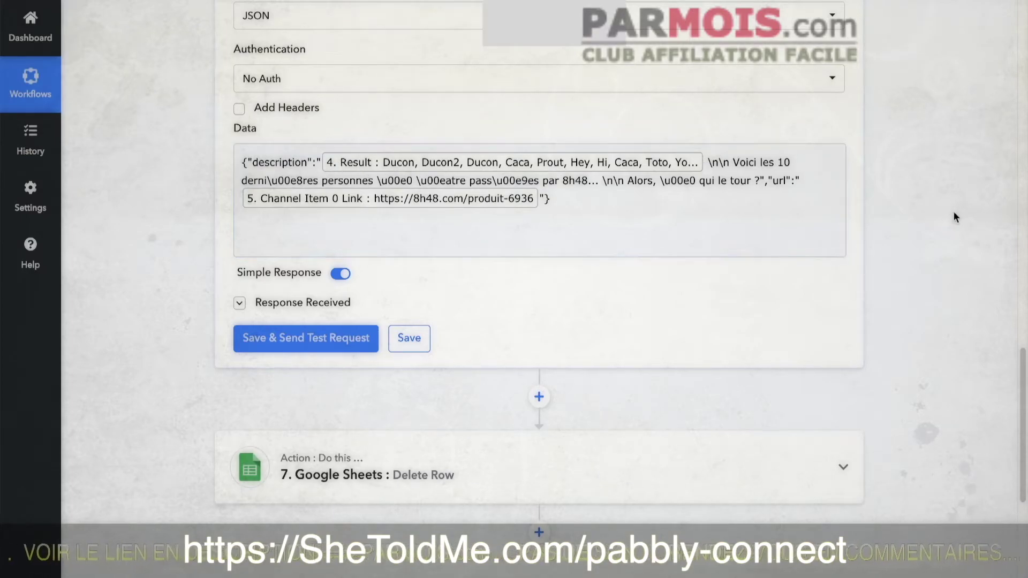
scroll(956, 217, up, 2)
click(536, 248)
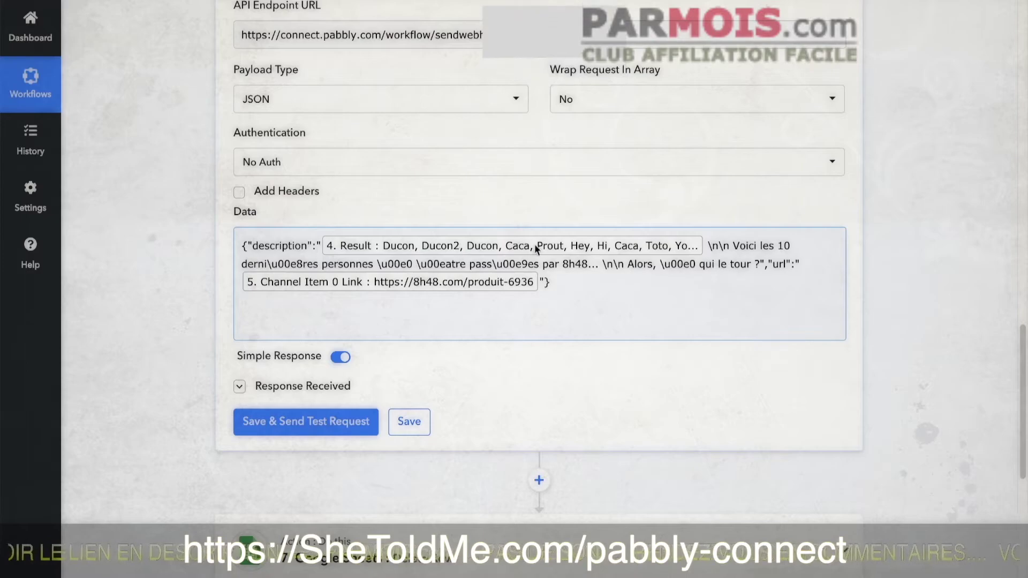
- Highlight the \n\n line-break codes after the mapped result in the request's JSON data, and collapse the second API action
scroll(967, 249, up, 10)
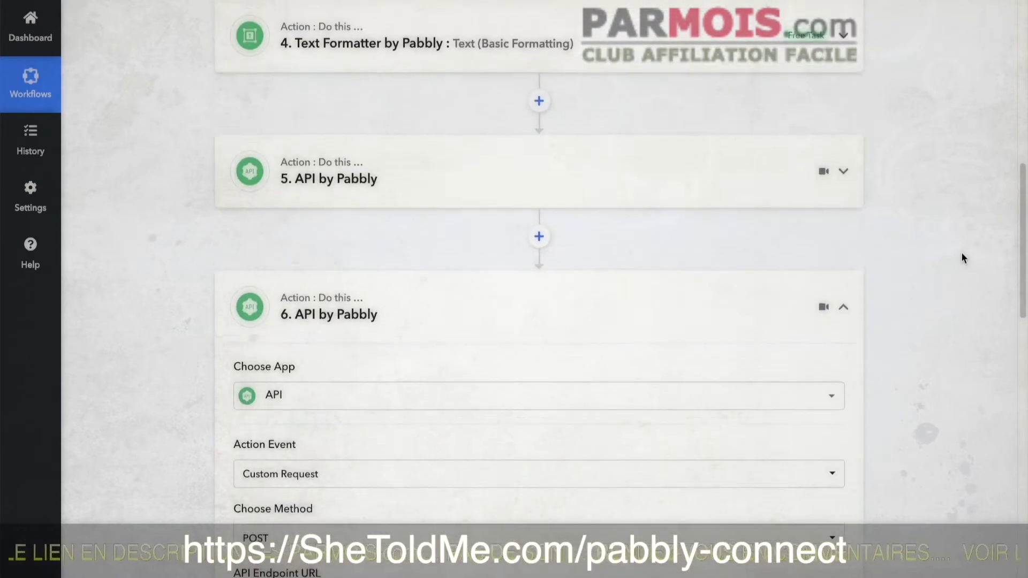
scroll(868, 202, down, 3)
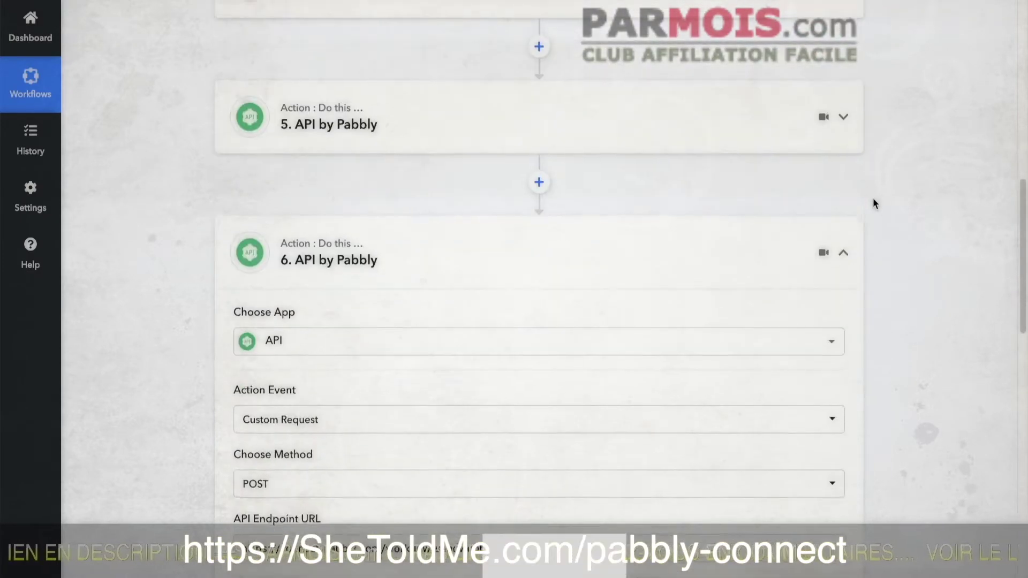
scroll(881, 202, down, 6)
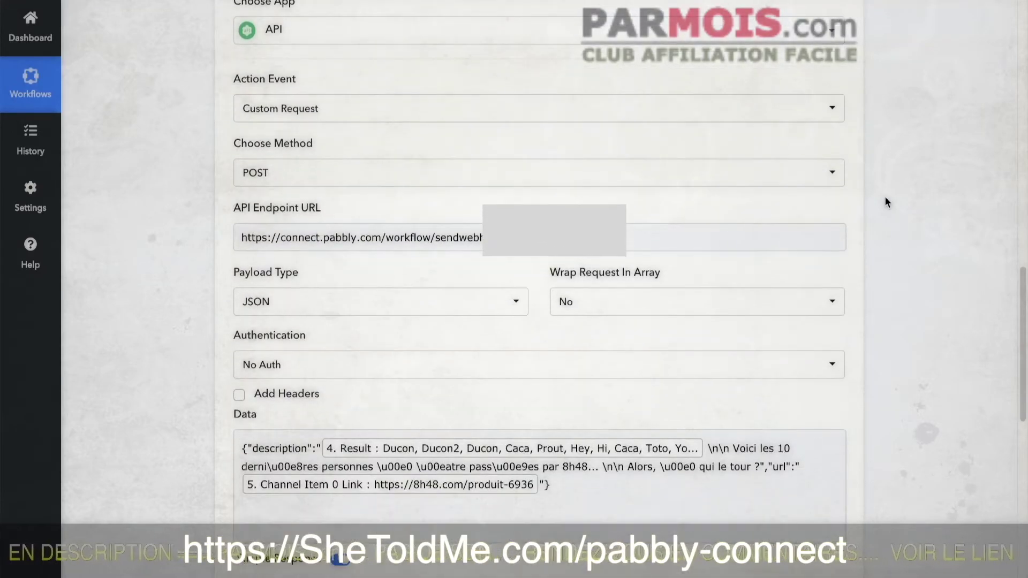
scroll(885, 200, down, 3)
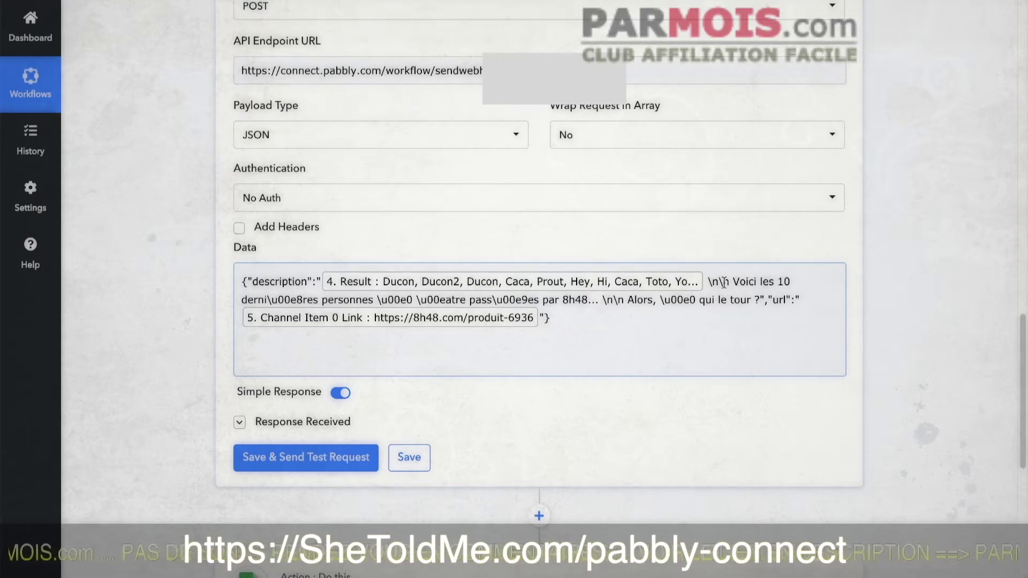
drag(708, 282, 730, 282)
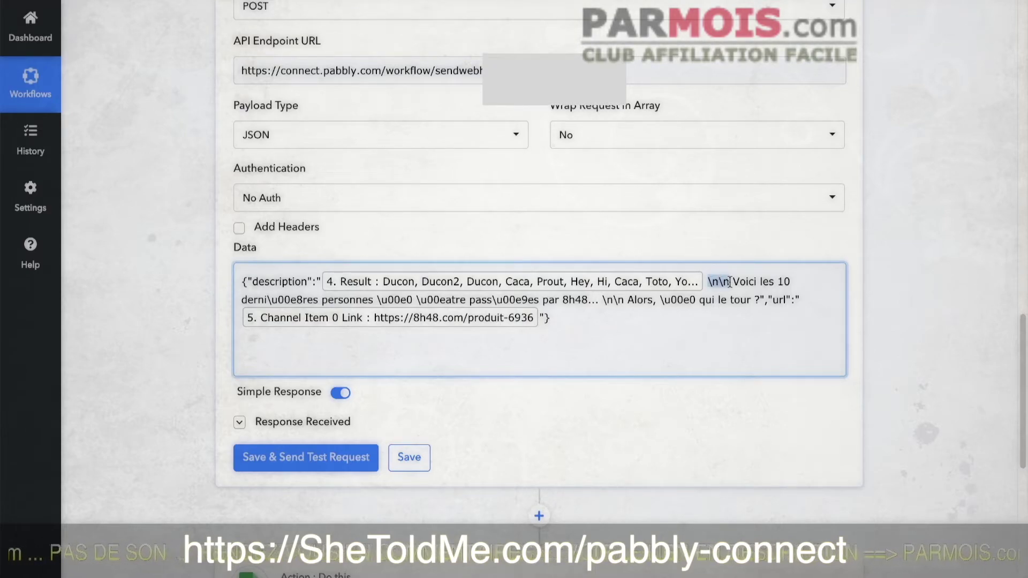
click(746, 278)
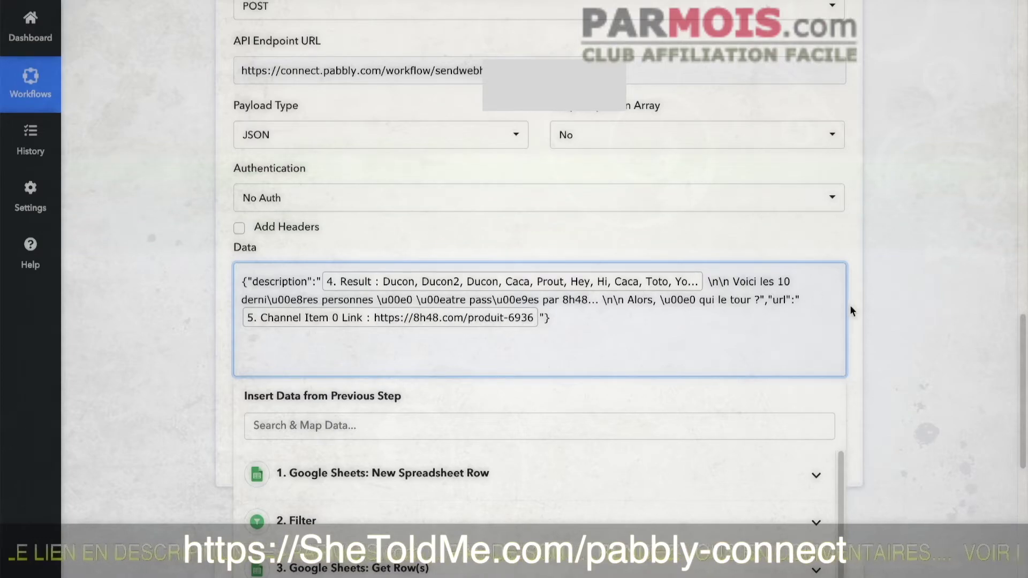
scroll(854, 308, up, 3)
scroll(856, 311, up, 5)
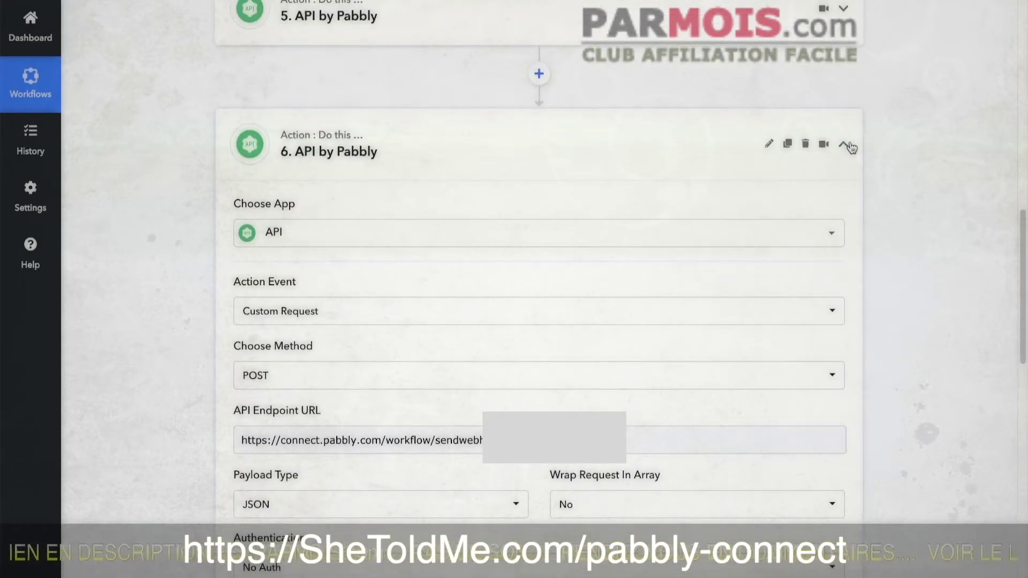
click(844, 144)
- Reopen the second API by Pabbly action, recheck its endpoint URL and JSON data, and collapse it again
click(448, 159)
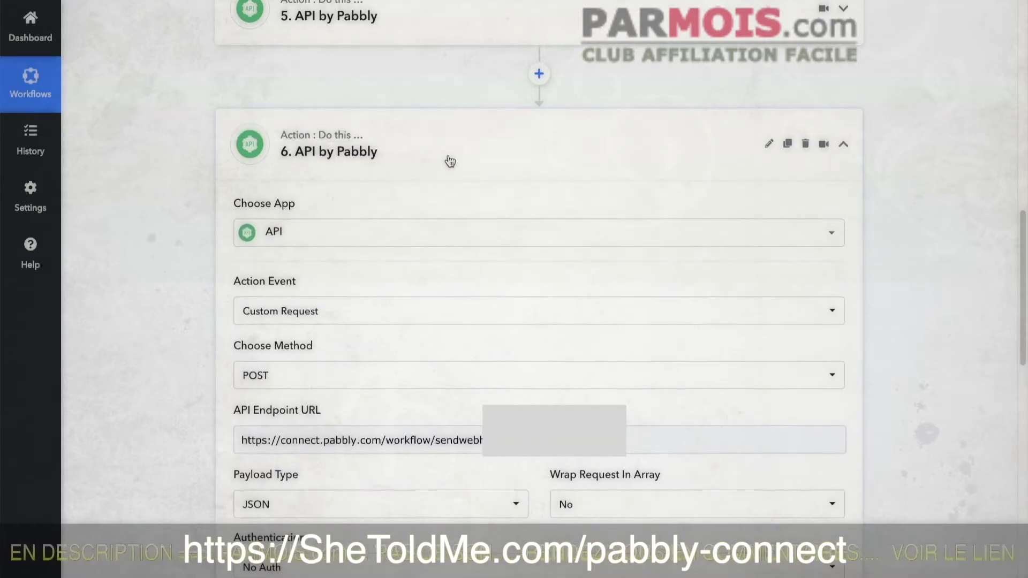
scroll(149, 262, down, 2)
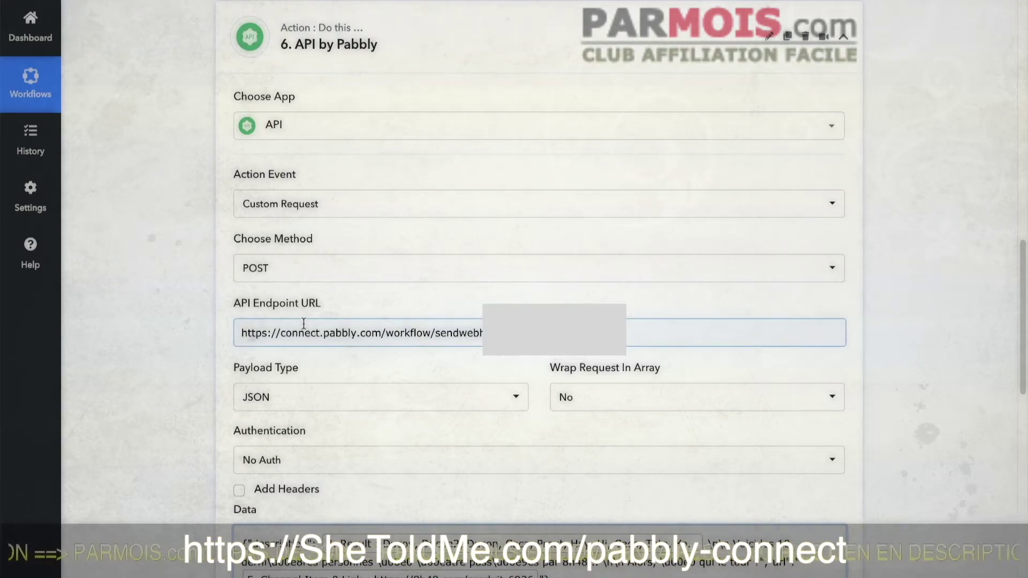
scroll(209, 365, down, 4)
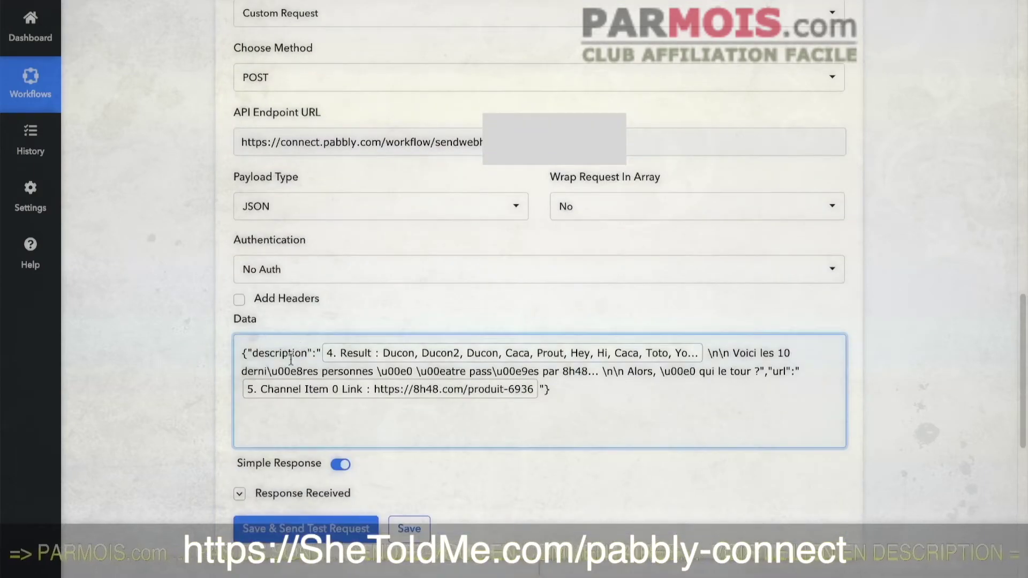
scroll(926, 342, up, 3)
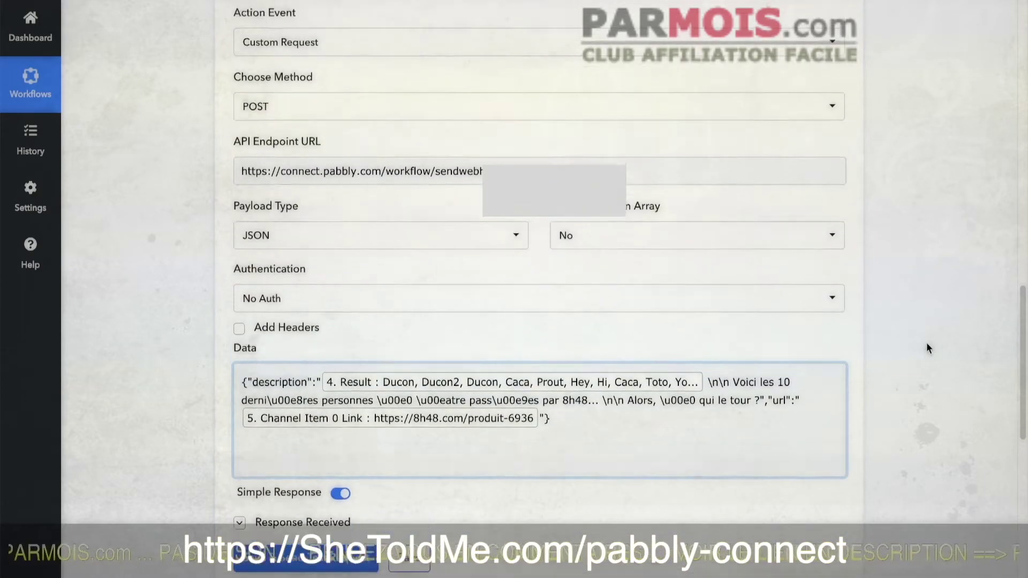
scroll(929, 347, up, 2)
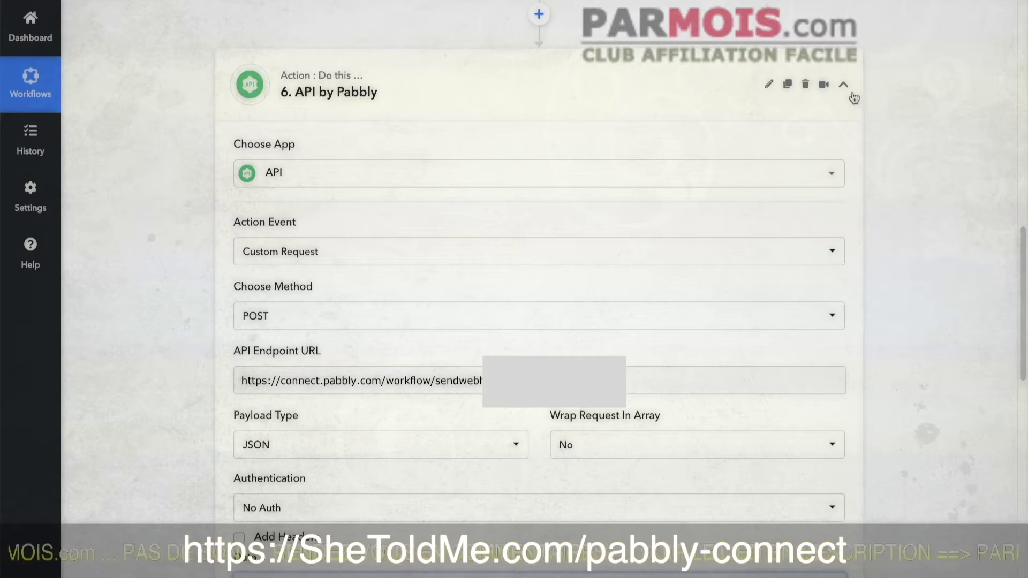
click(848, 87)
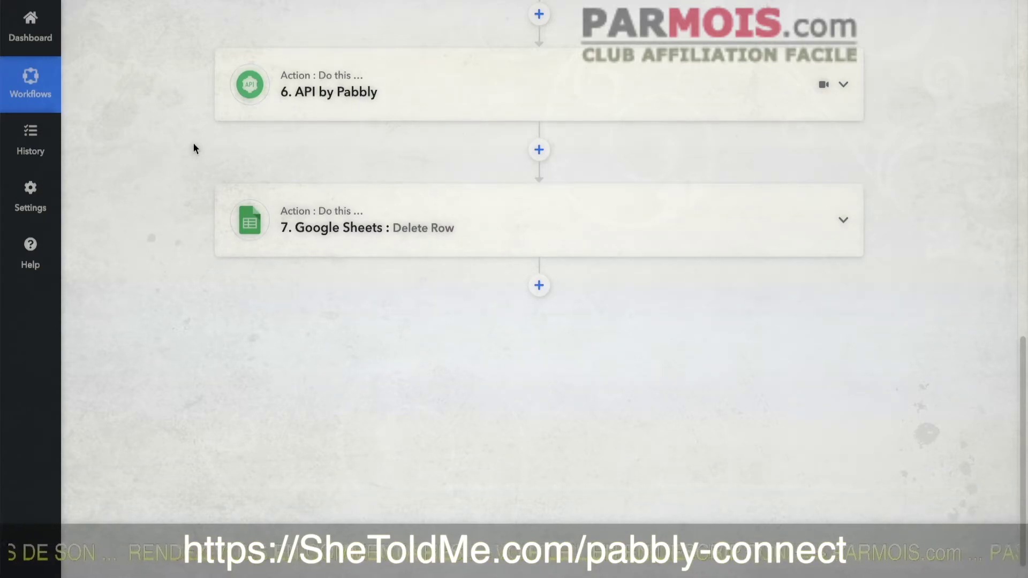
mouse_move(369, 92)
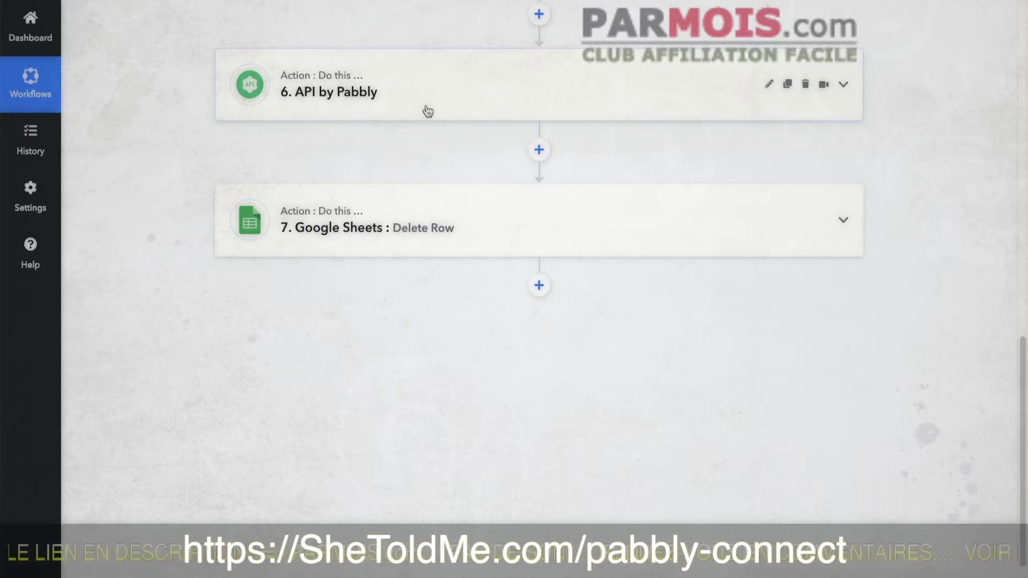
mouse_move(329, 95)
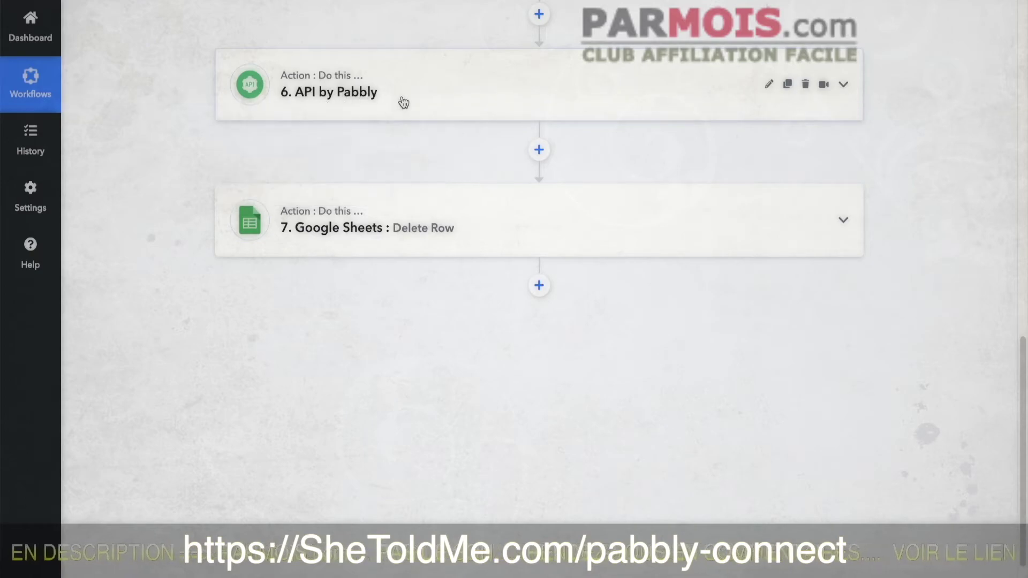
- Expand the Google Sheets Delete Row action and review its spreadsheet, sheet, start row and end row settings
scroll(403, 99, up, 2)
mouse_move(318, 189)
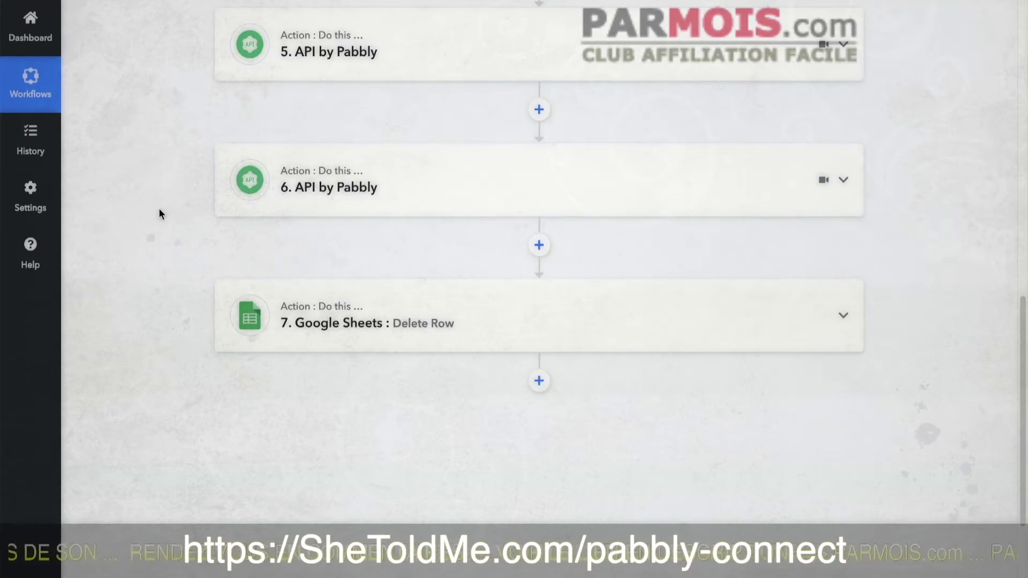
scroll(148, 164, down, 1)
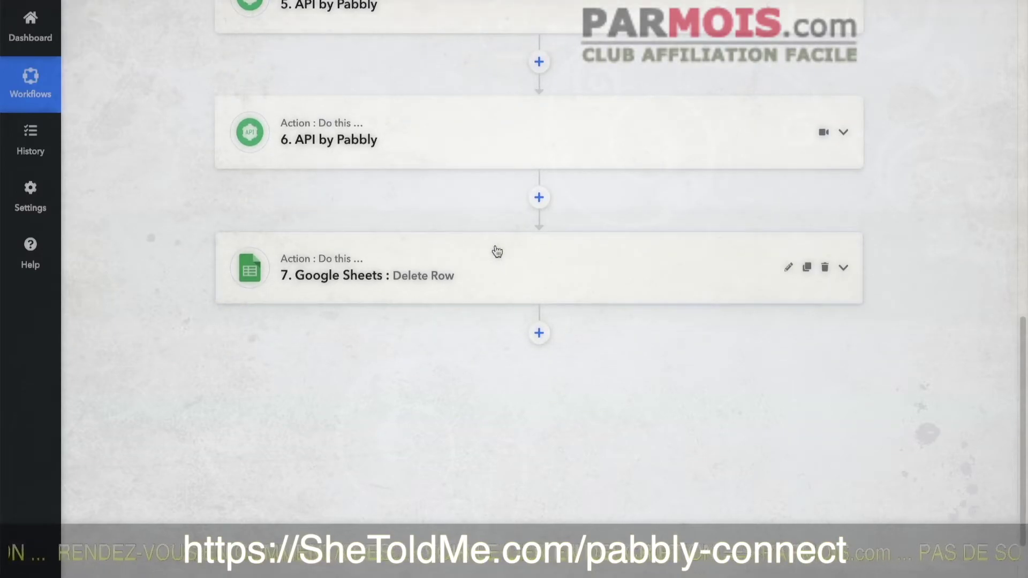
click(522, 276)
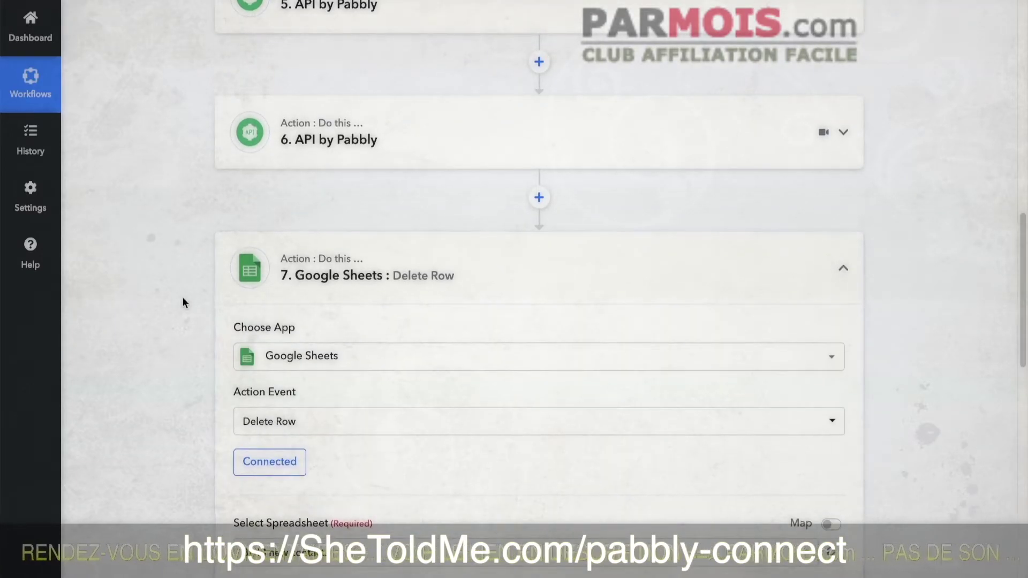
scroll(185, 292, down, 3)
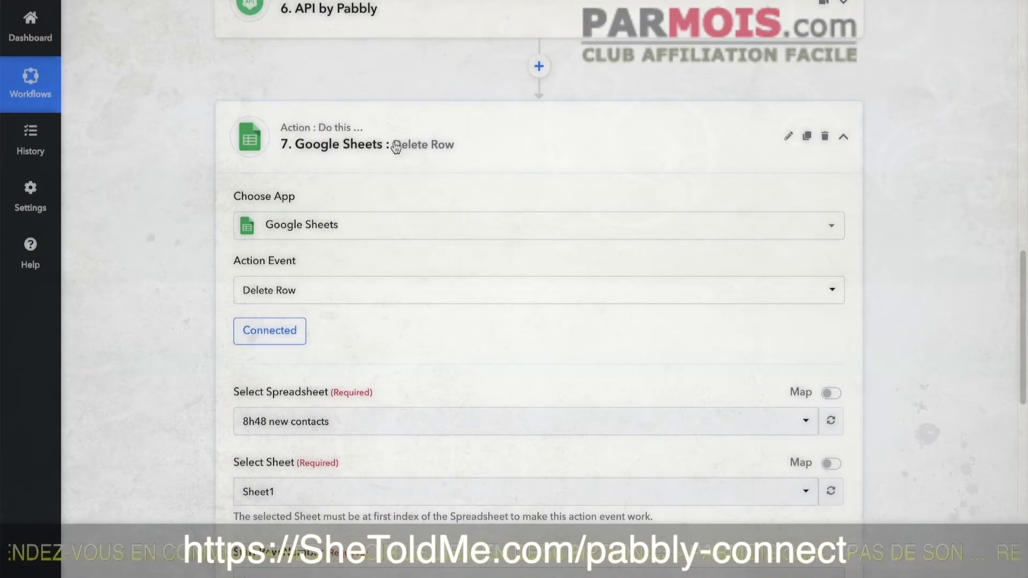
scroll(209, 198, down, 5)
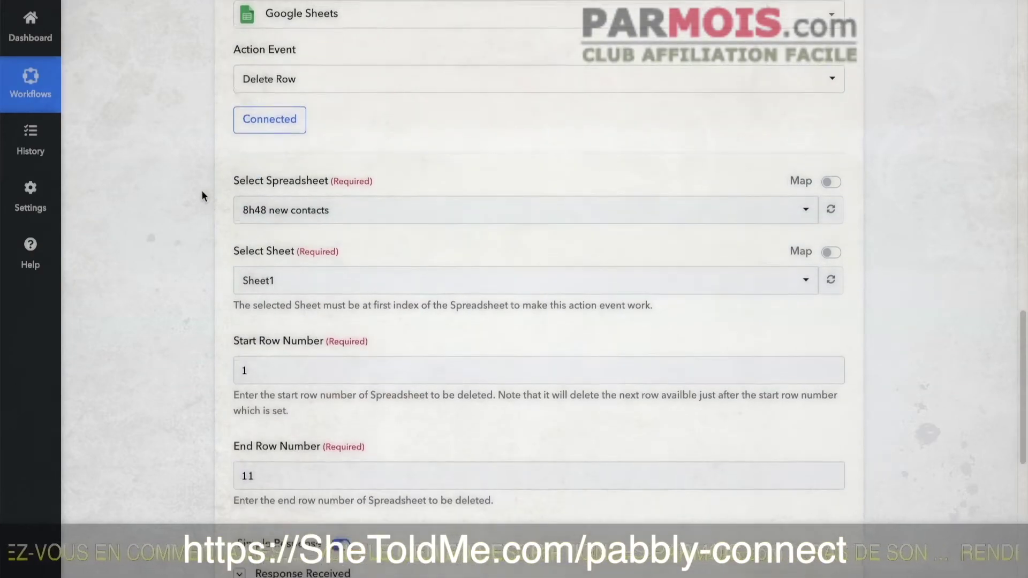
scroll(201, 191, down, 2)
scroll(203, 201, down, 1)
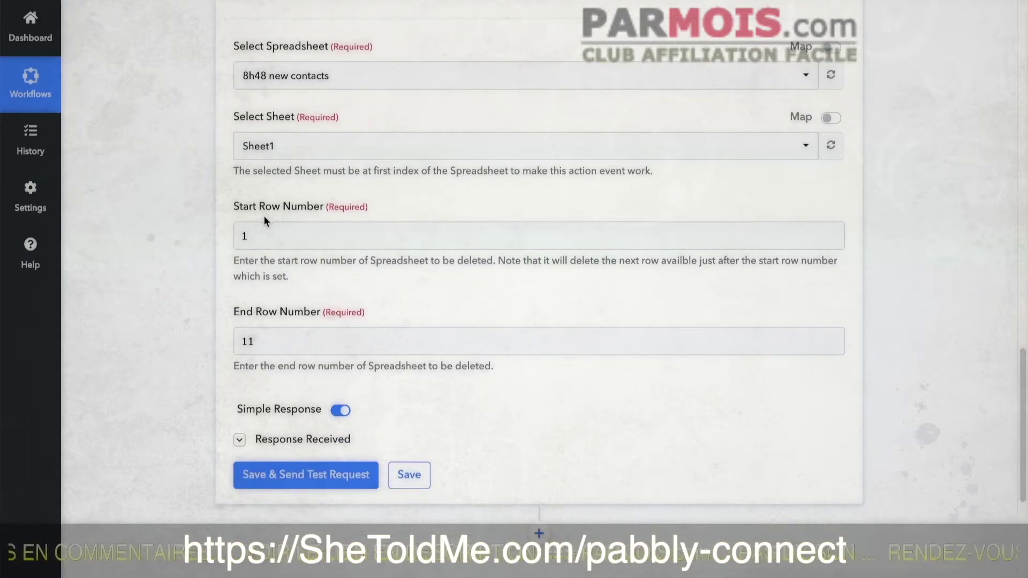
click(256, 232)
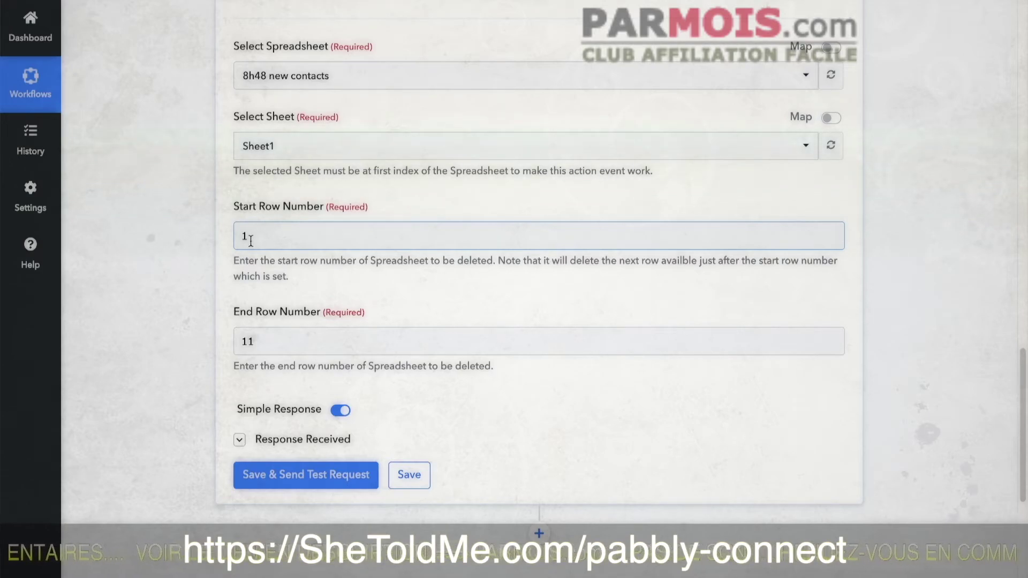
- Switch to the 8h48 new contacts spreadsheet in Google Sheets to check its contact rows, and return to the Pabbly Connect workflow
mouse_move(550, 575)
click(628, 544)
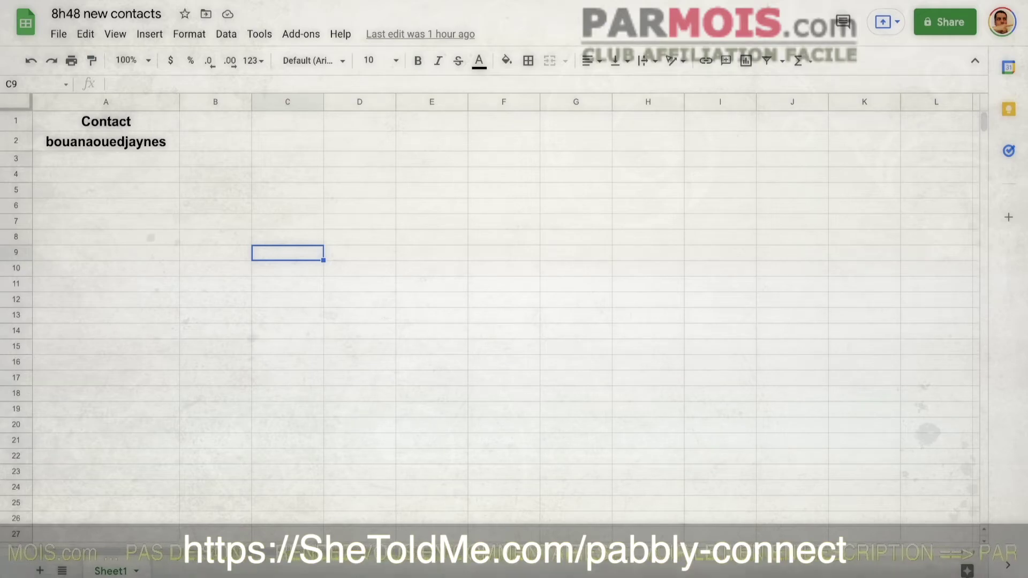
mouse_move(654, 567)
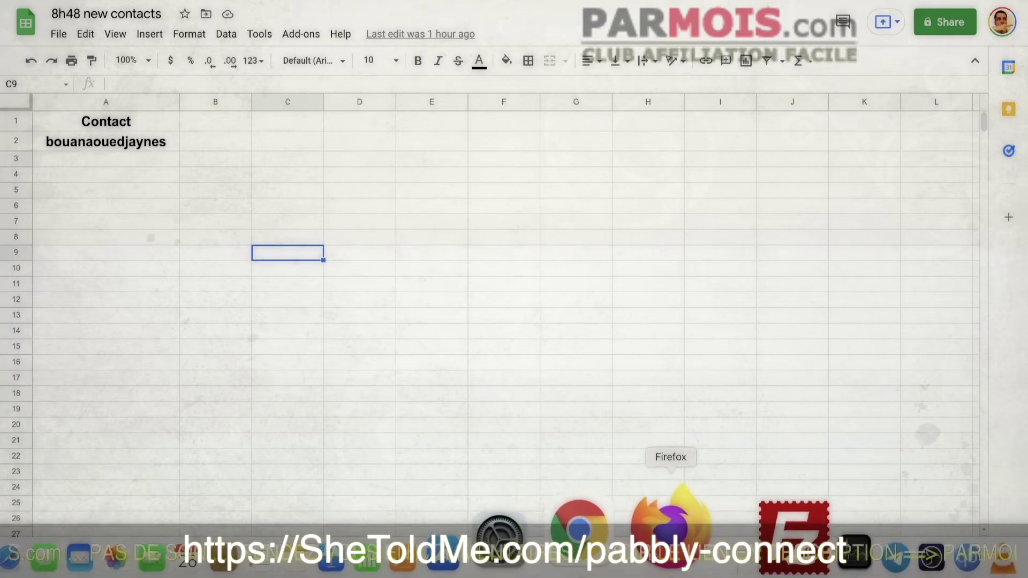
click(638, 553)
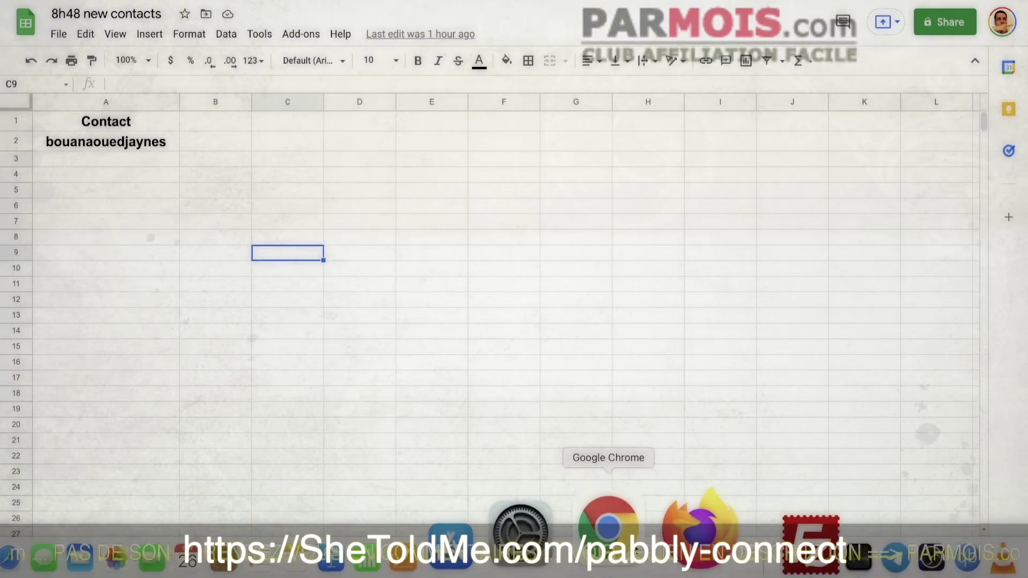
click(657, 555)
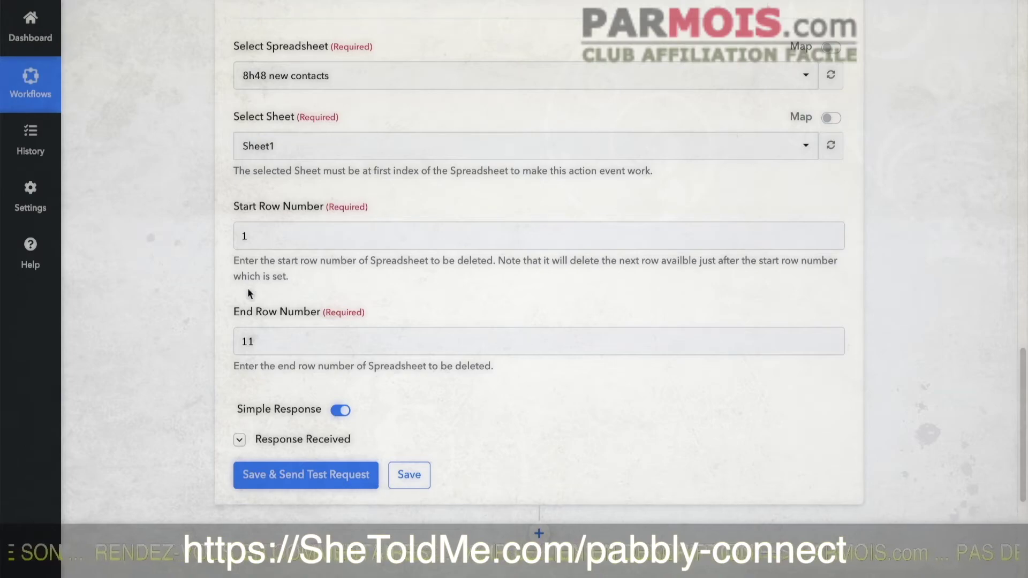
- Recheck the row range set for deletion in the Google Sheets Delete Row action, and collapse the action
scroll(196, 301, up, 2)
scroll(171, 170, down, 2)
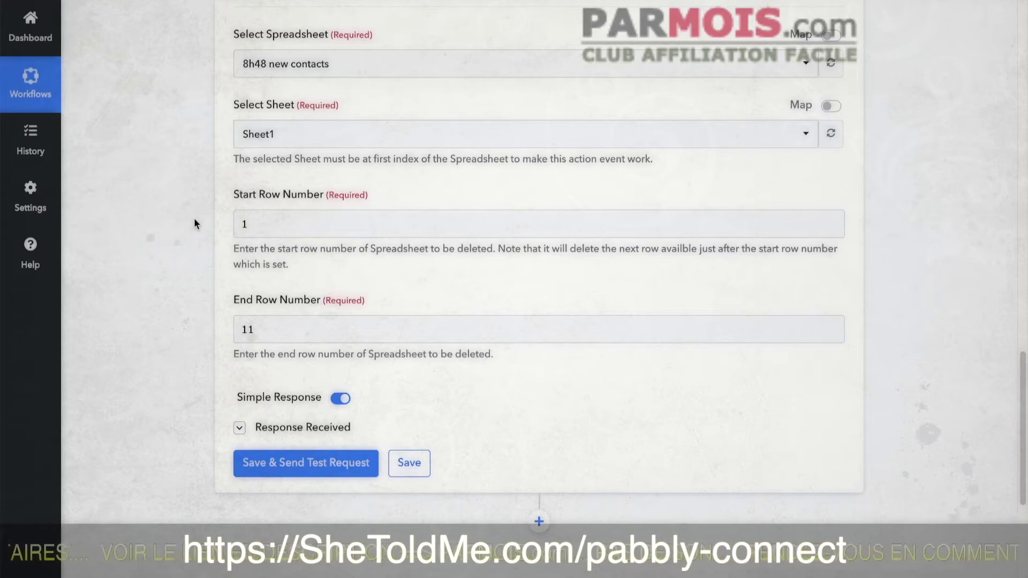
scroll(217, 128, up, 2)
scroll(213, 133, down, 3)
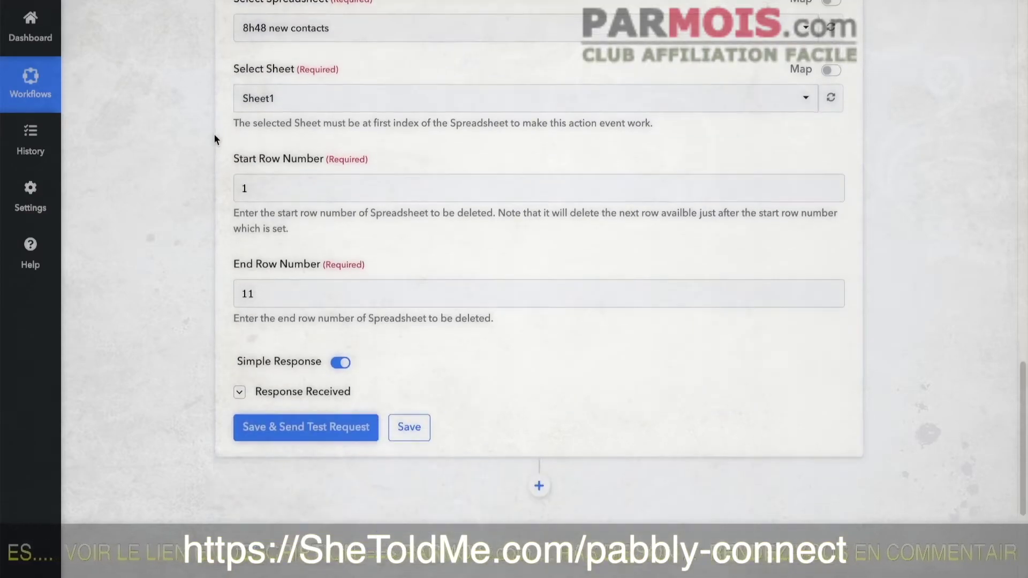
click(242, 296)
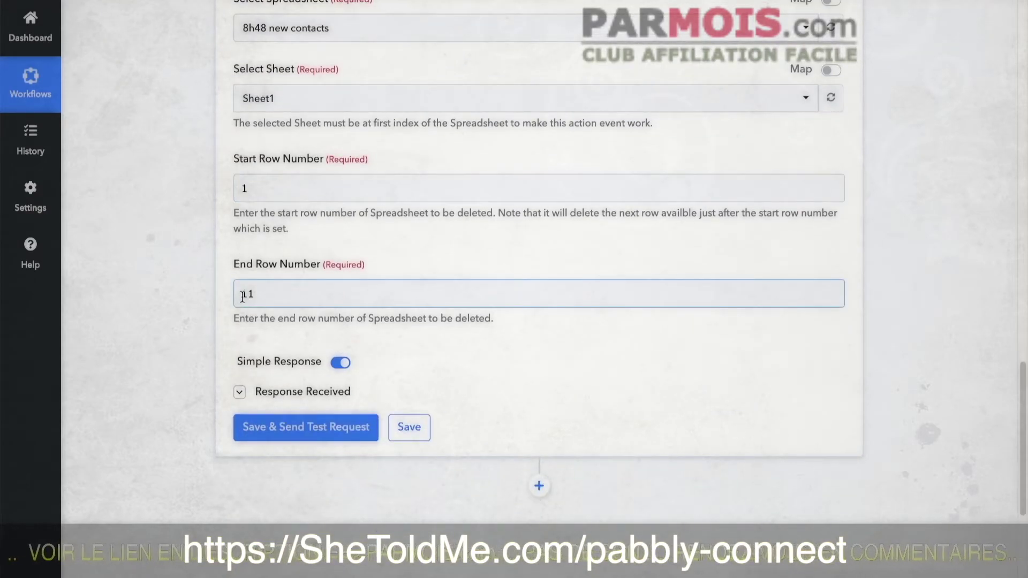
scroll(898, 320, up, 3)
scroll(899, 321, up, 3)
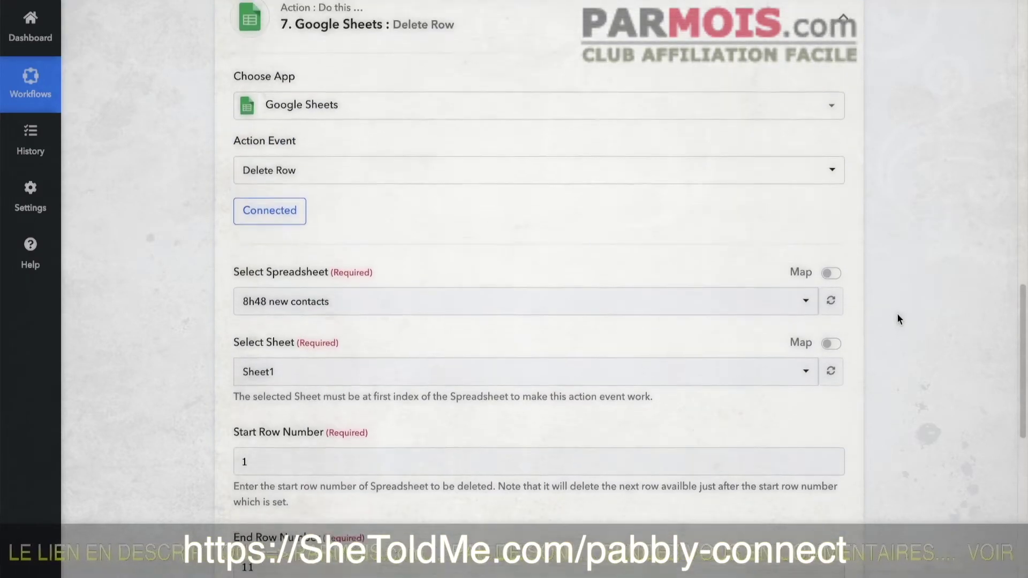
scroll(897, 313, up, 2)
click(850, 106)
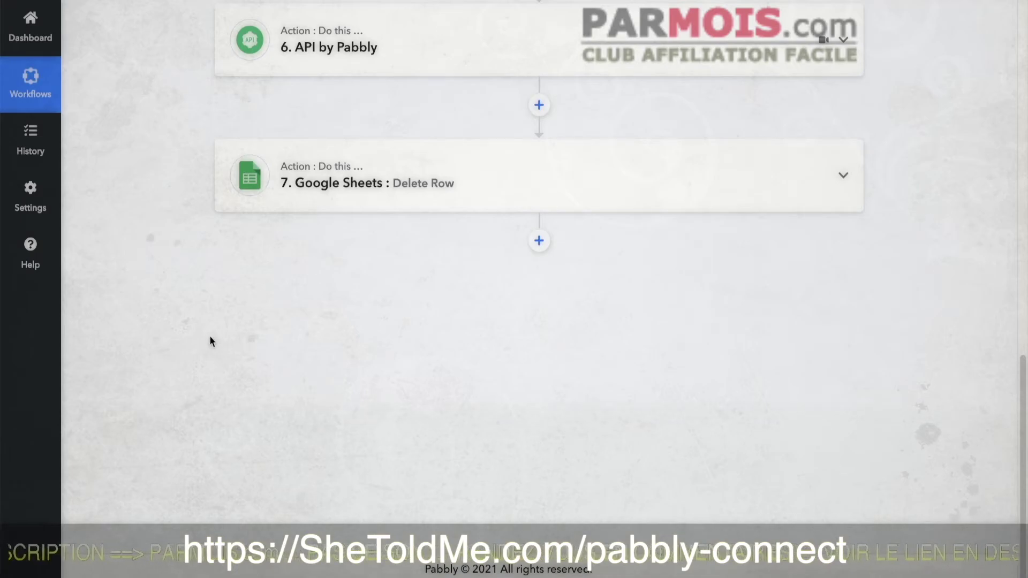
- Return to the dashboard, open the "webhook vers groupes fb" workflow and collapse its Webhook by Pabbly trigger
scroll(211, 341, up, 10)
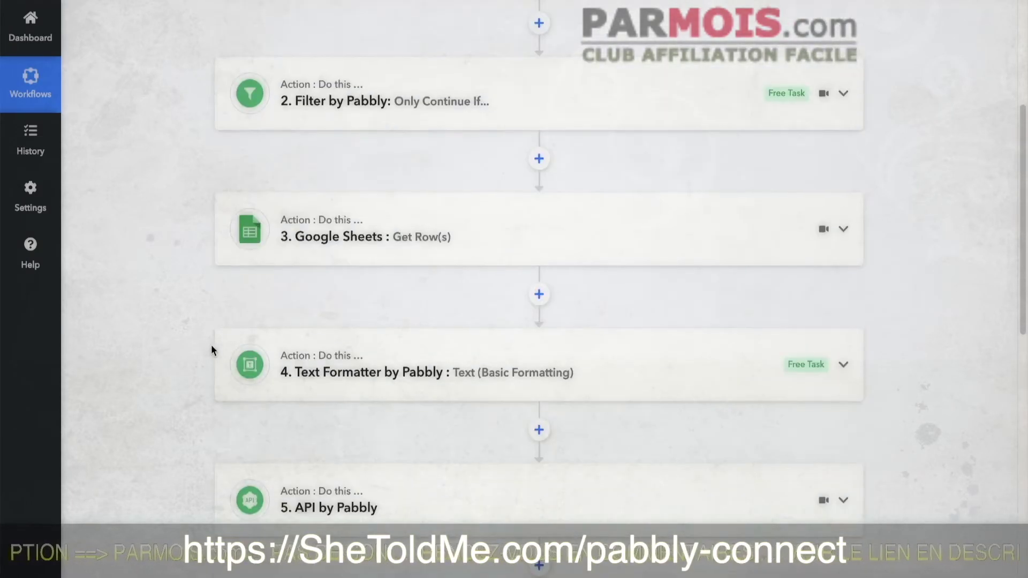
scroll(211, 346, up, 5)
click(33, 97)
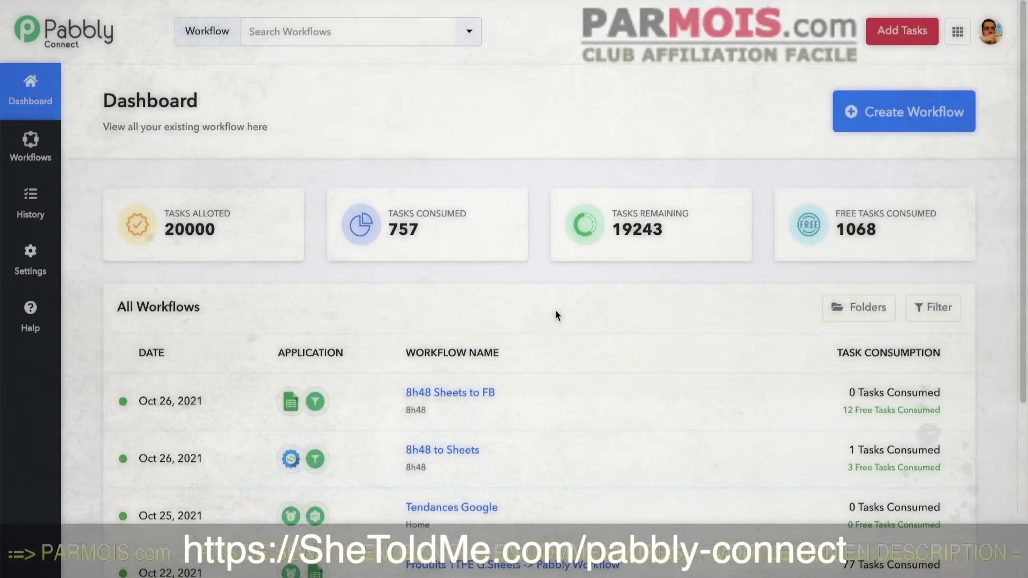
scroll(555, 311, down, 4)
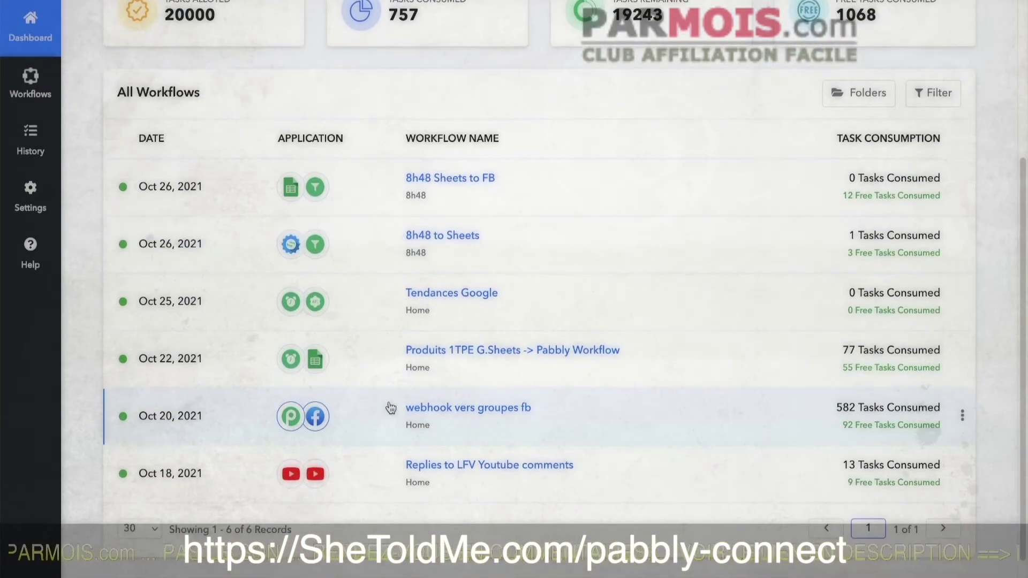
click(500, 410)
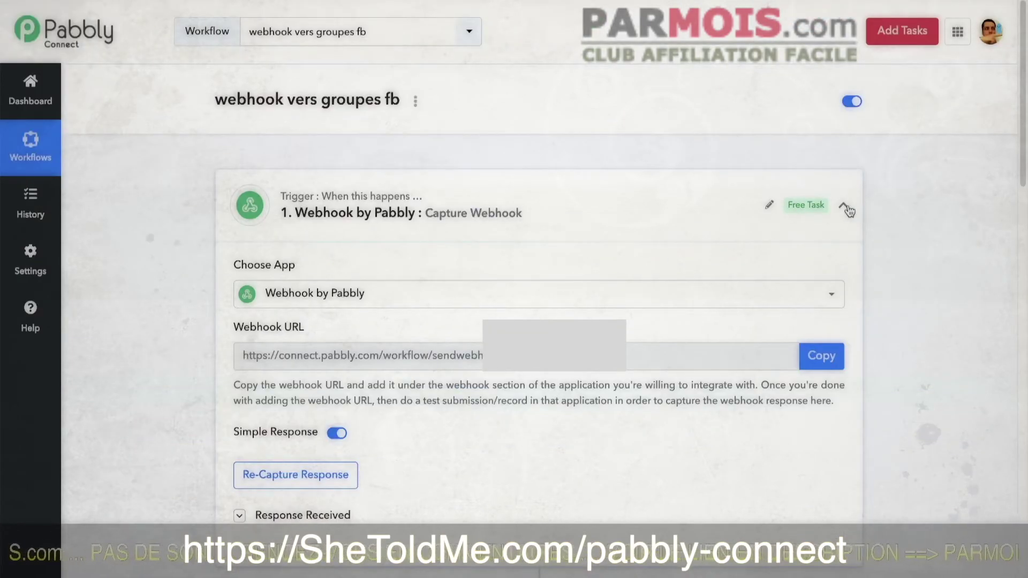
click(845, 208)
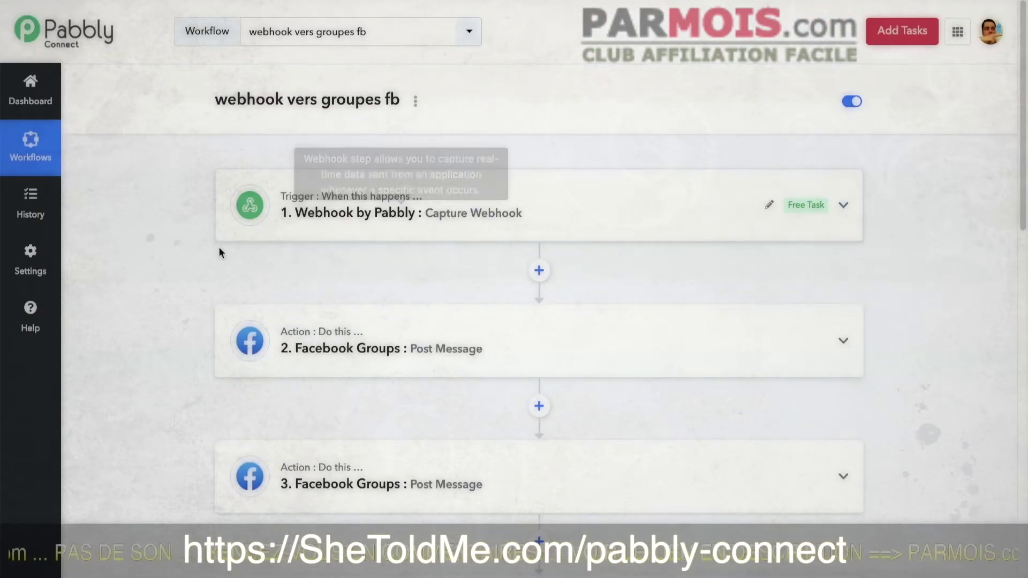
- Look through the Facebook Groups actions, expand the fifth step and review its target group, message and link
scroll(220, 252, down, 4)
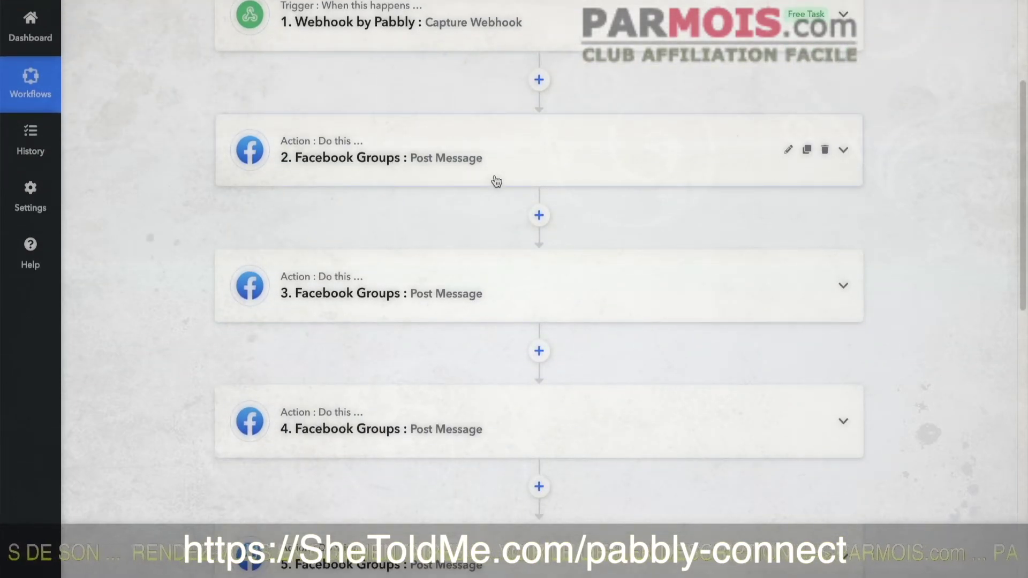
scroll(499, 184, down, 2)
scroll(451, 225, down, 6)
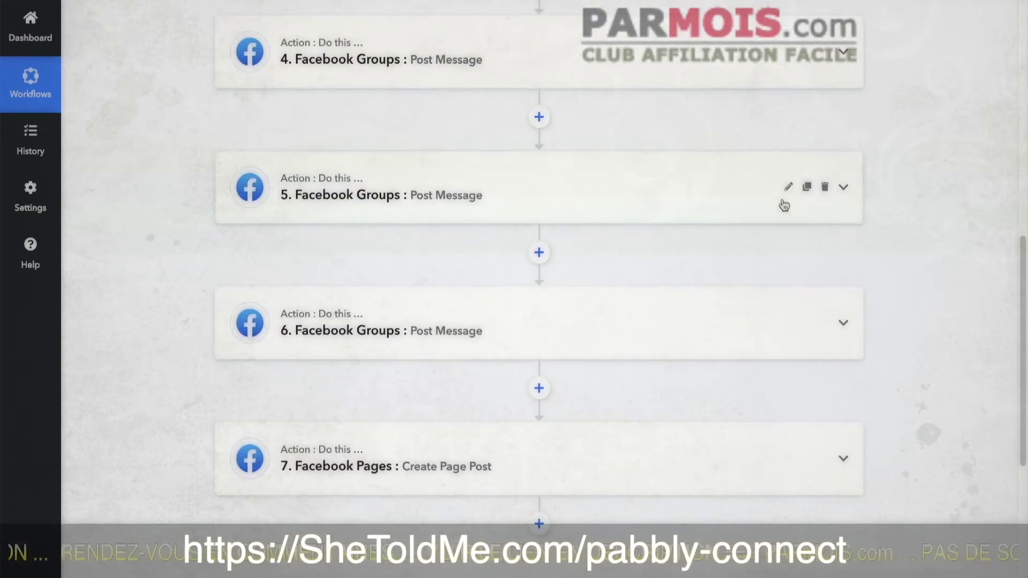
click(843, 189)
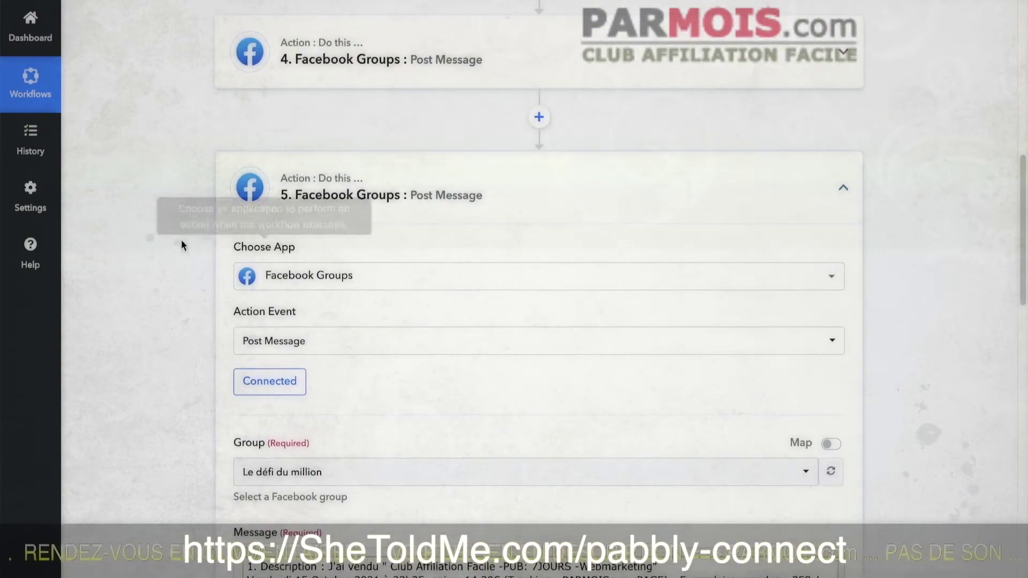
scroll(150, 241, down, 3)
scroll(208, 217, down, 4)
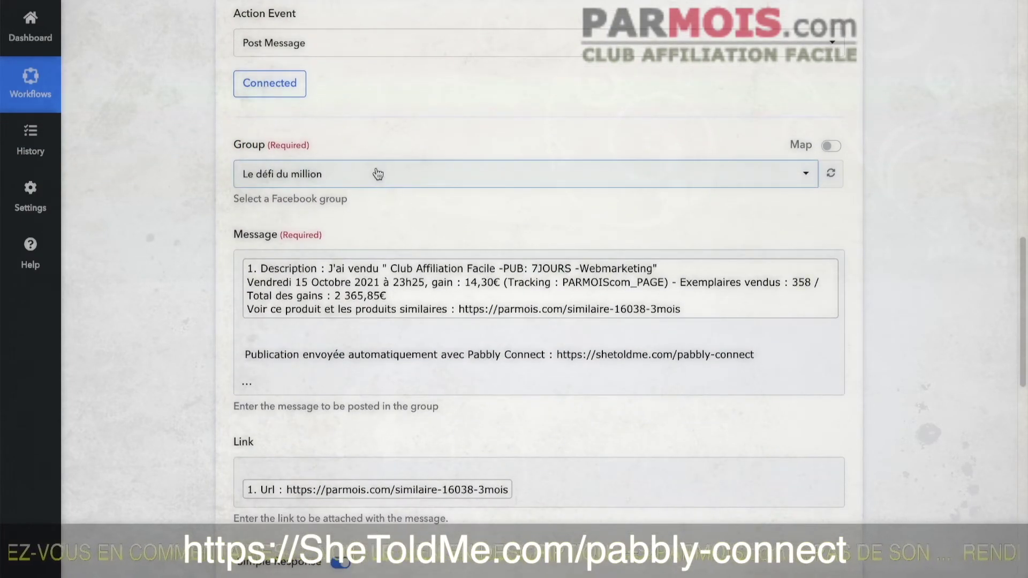
scroll(144, 220, down, 1)
scroll(144, 219, down, 2)
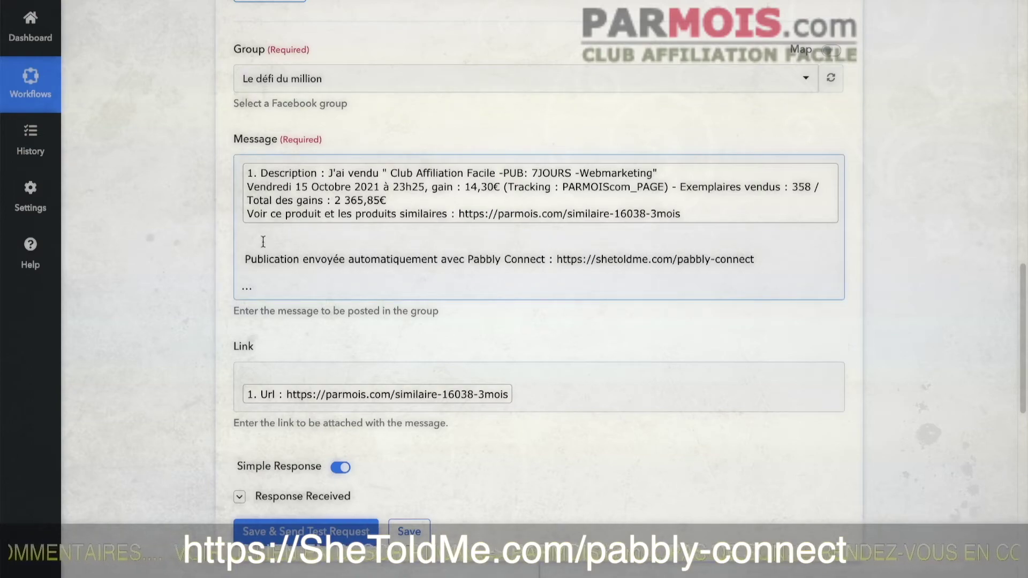
- Examine the mapped description, the Pabbly Connect promotional line and the mapped URL in the fifth step, and collapse it
scroll(189, 131, up, 4)
scroll(230, 216, down, 2)
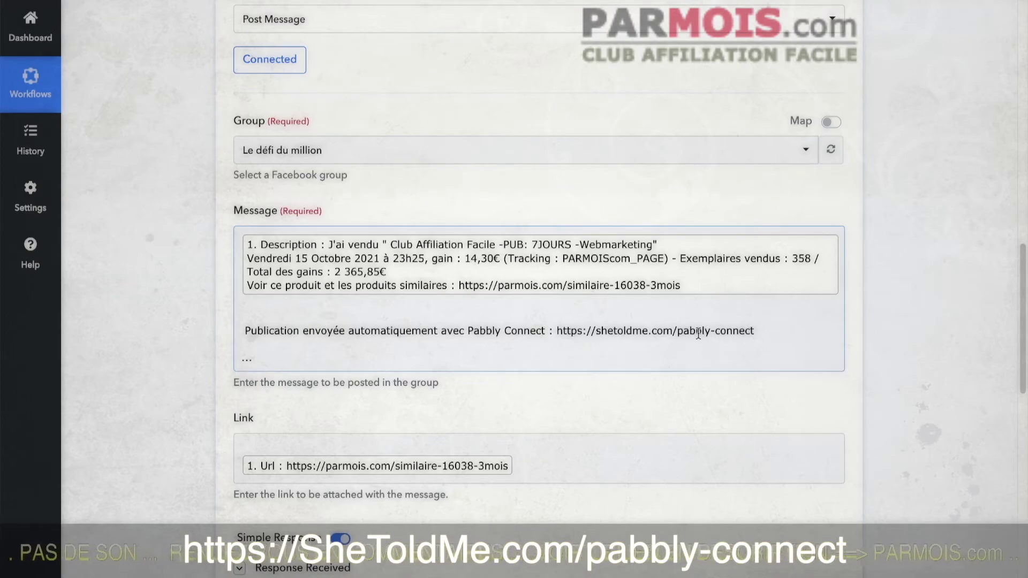
scroll(162, 368, down, 1)
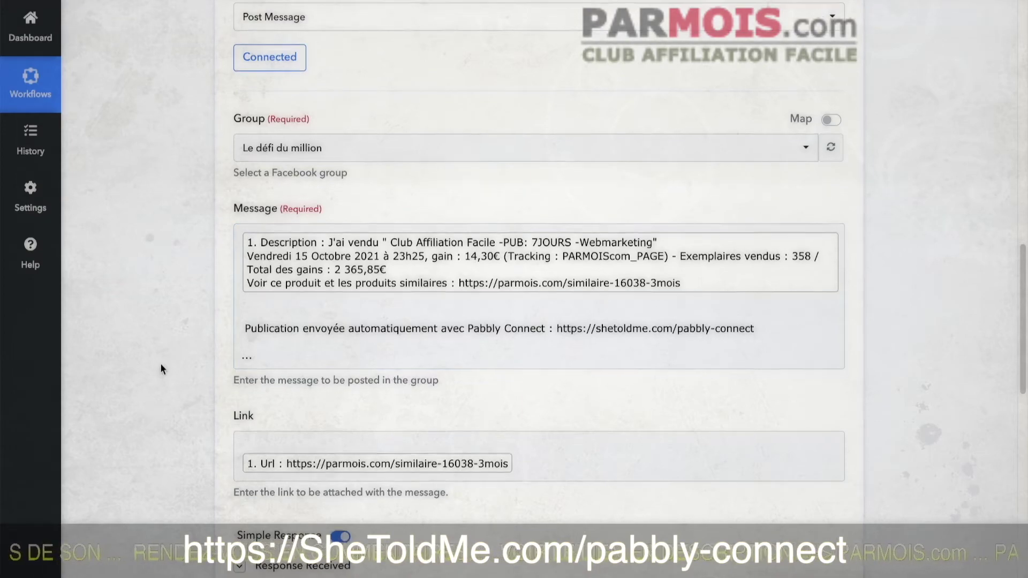
scroll(161, 364, down, 1)
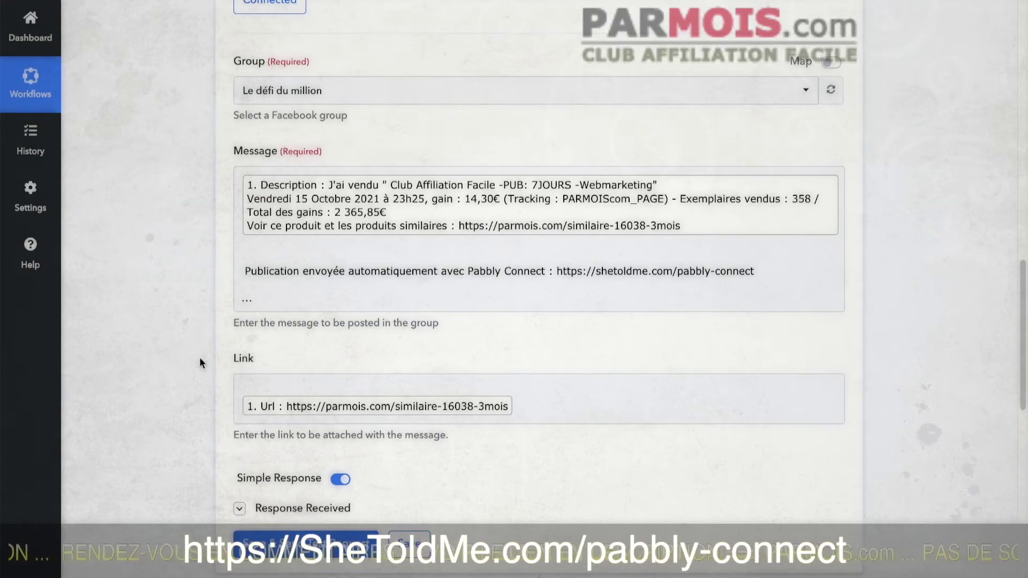
scroll(202, 359, up, 4)
scroll(203, 358, up, 2)
click(844, 127)
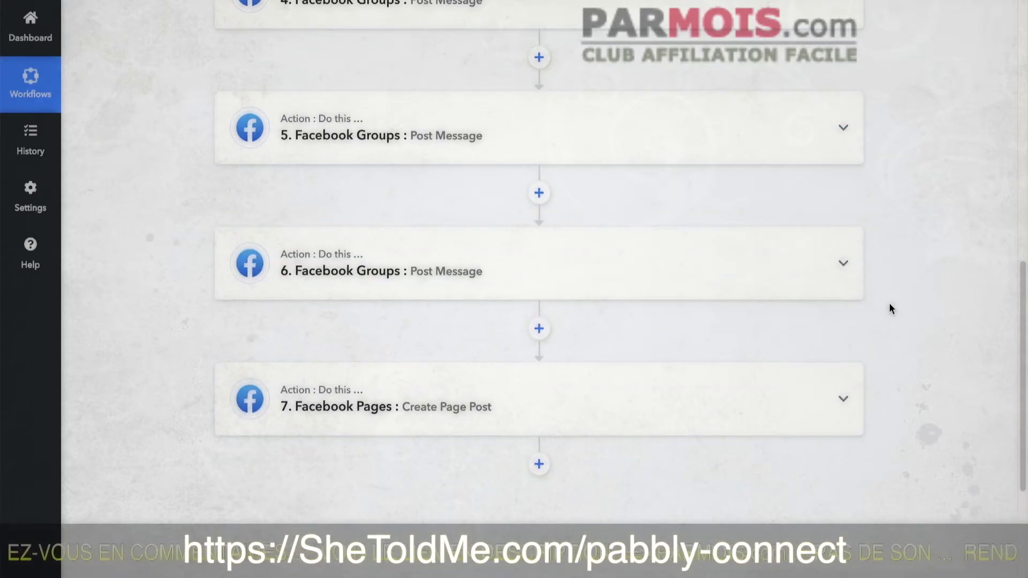
- Review the workflow's chain from the webhook trigger to the Facebook Pages action, and return to the dashboard
scroll(748, 338, down, 3)
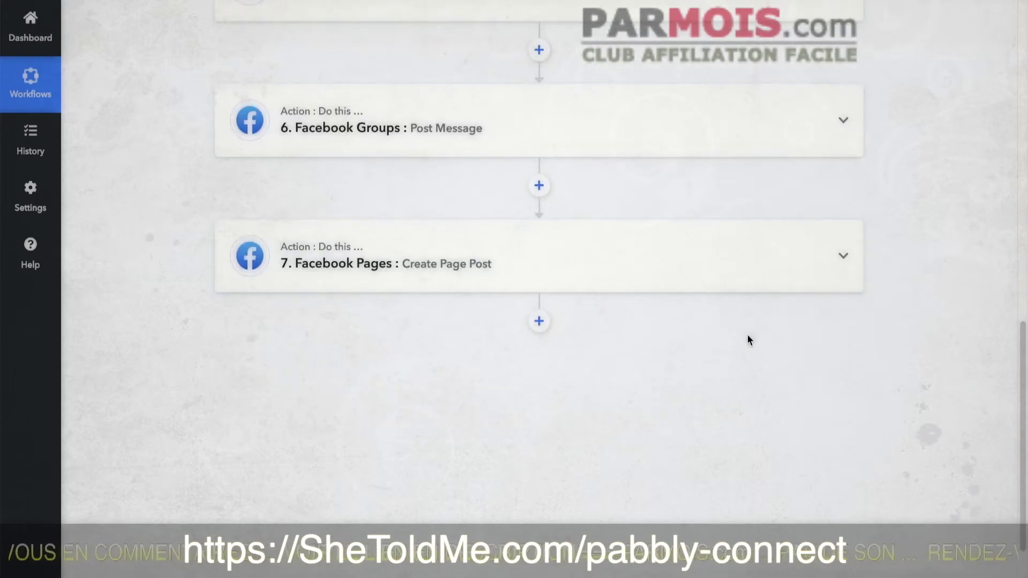
scroll(750, 343, up, 6)
scroll(749, 349, up, 8)
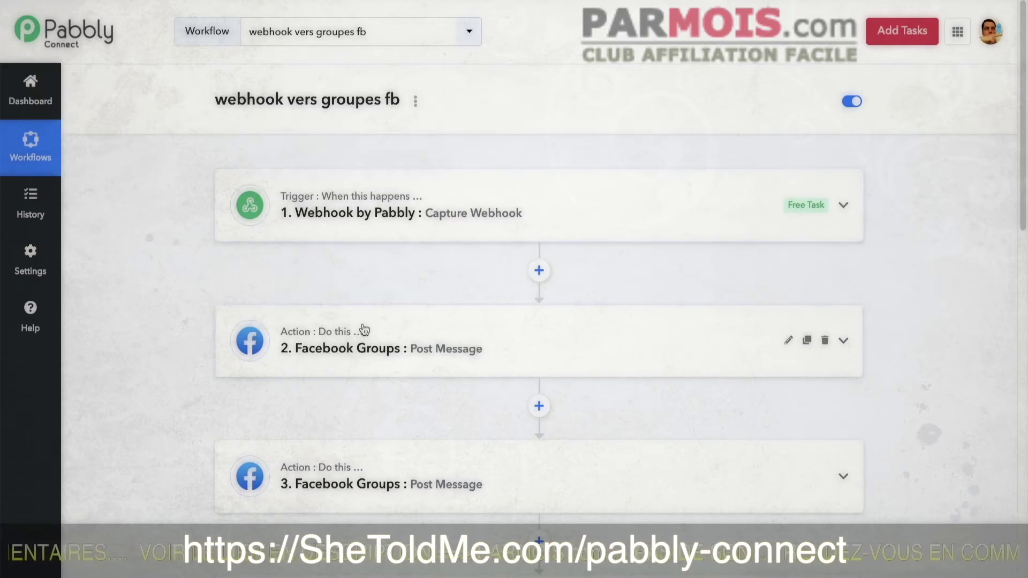
scroll(424, 370, down, 1)
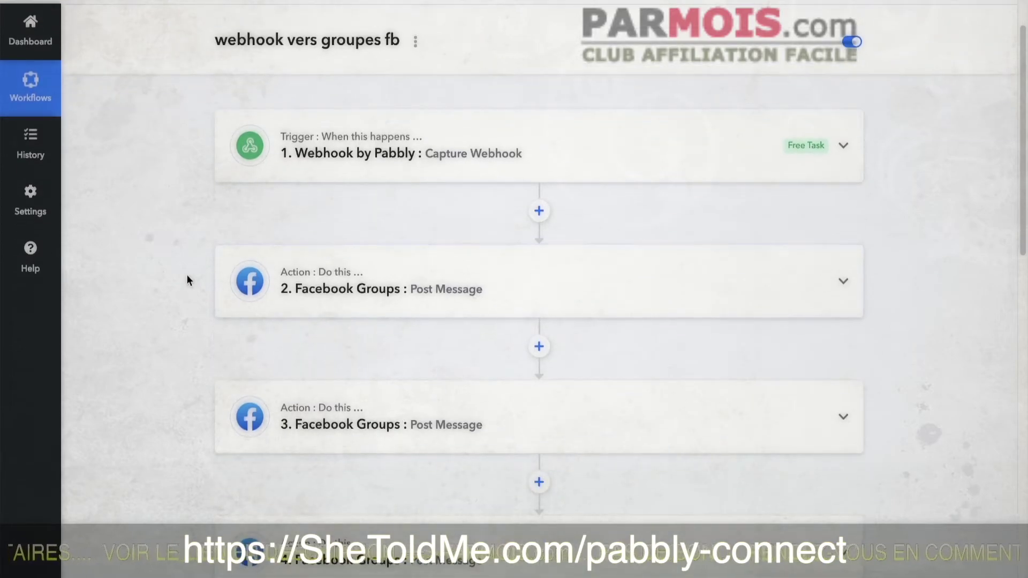
scroll(188, 275, up, 1)
click(34, 99)
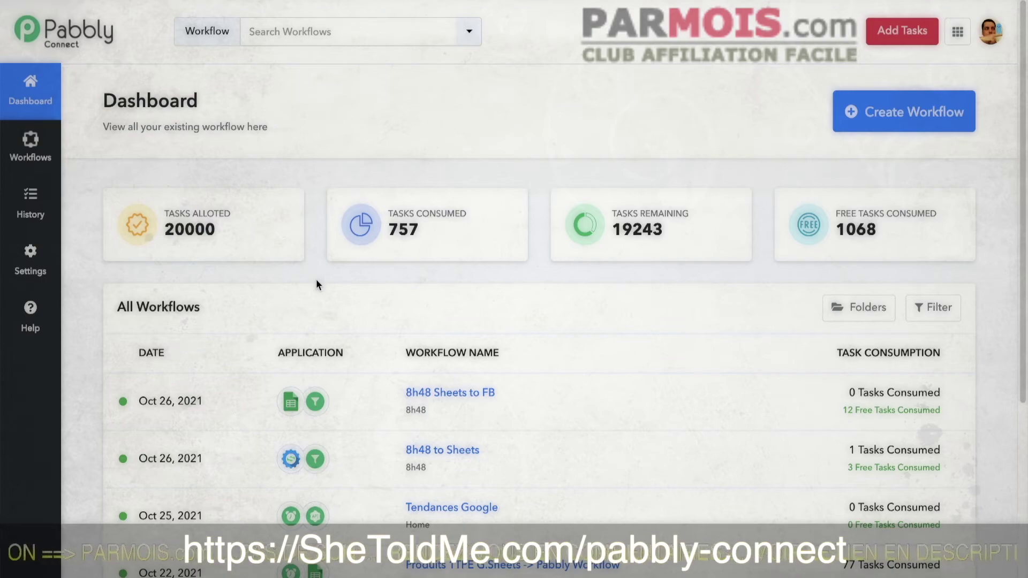
mouse_move(429, 221)
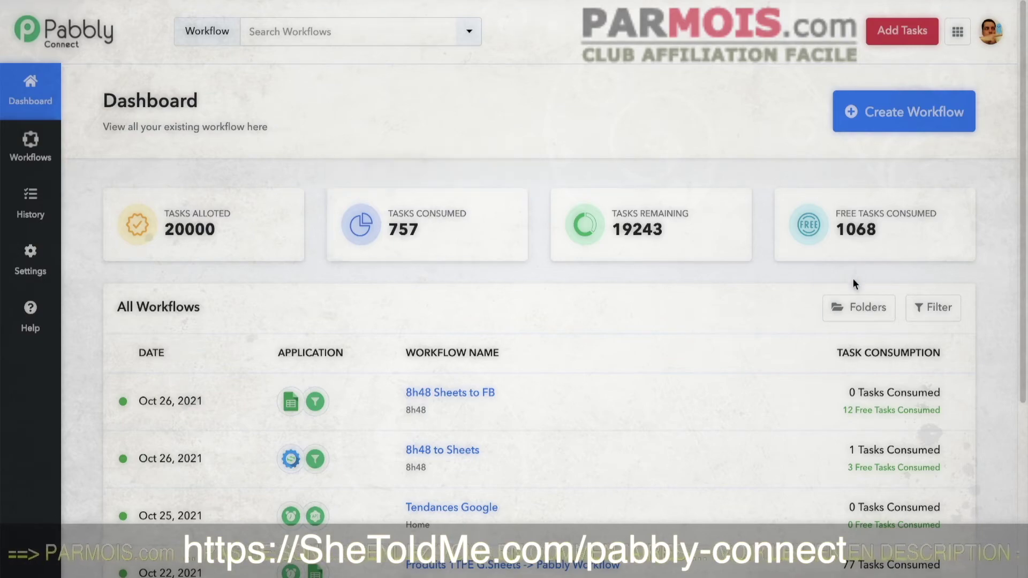
- Open the "8h48 Sheets to FB" workflow from the dashboard and collapse its Google Sheets trigger
mouse_move(866, 239)
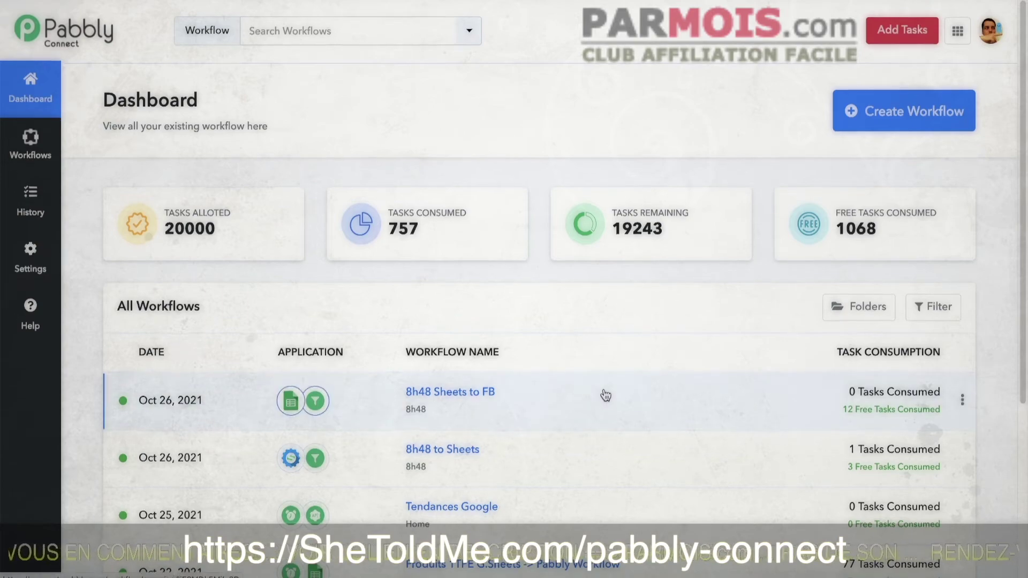
scroll(604, 395, down, 1)
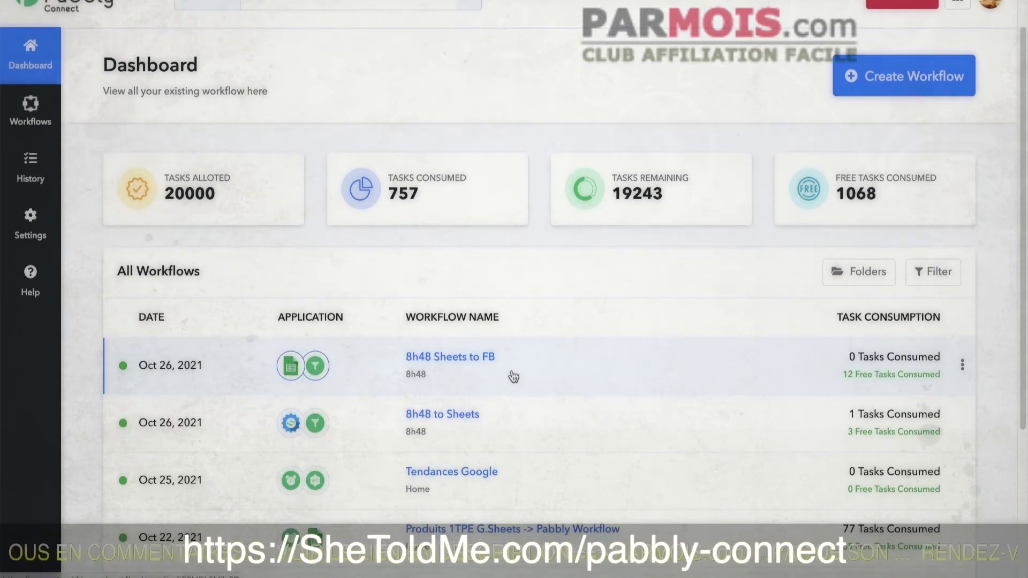
click(458, 357)
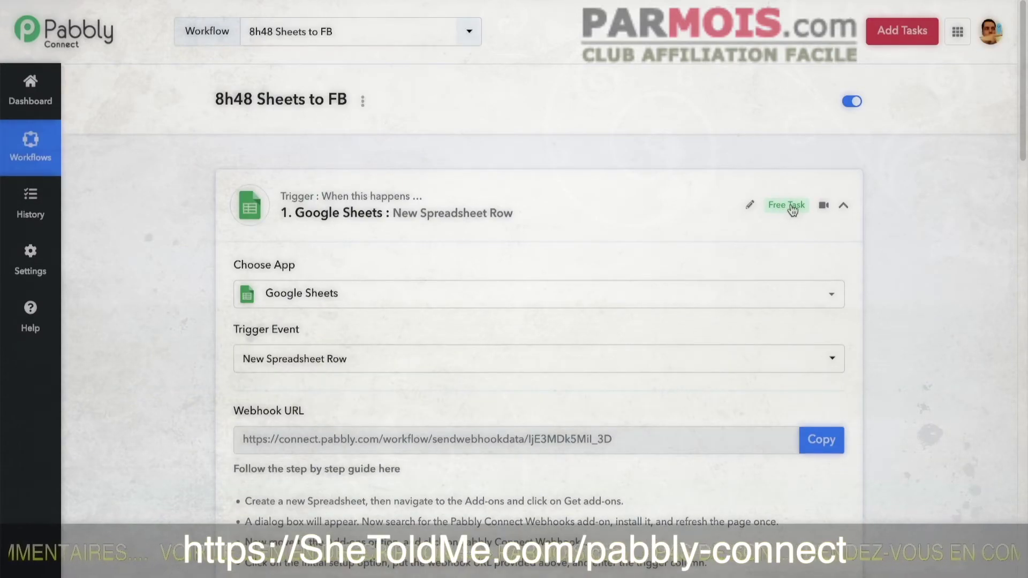
click(843, 205)
- Review the workflow's action chain from the Filter through Get Row(s), Text Formatter and both API steps to the Google Sheets Delete Row action
scroll(917, 251, down, 4)
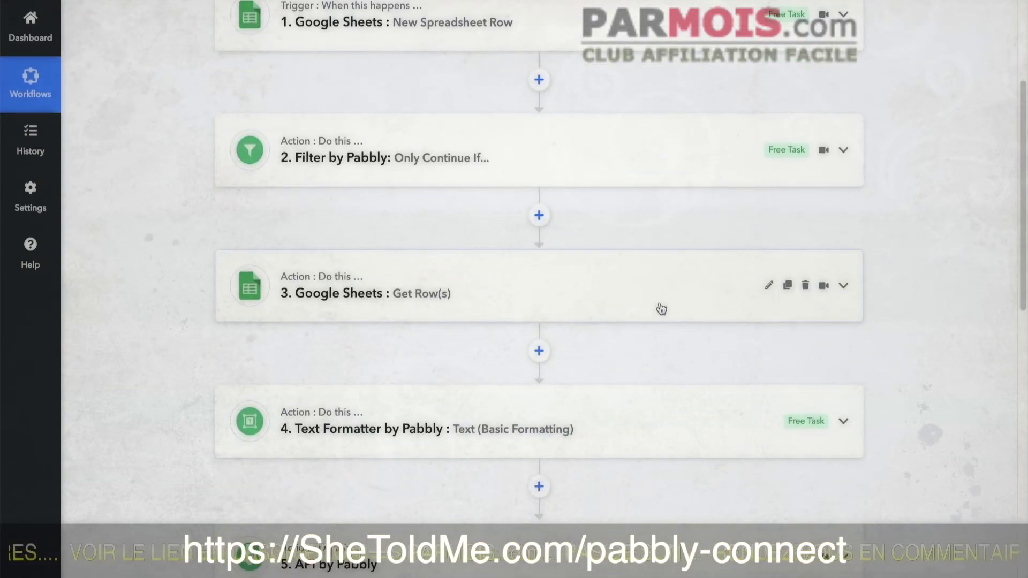
scroll(605, 278, down, 4)
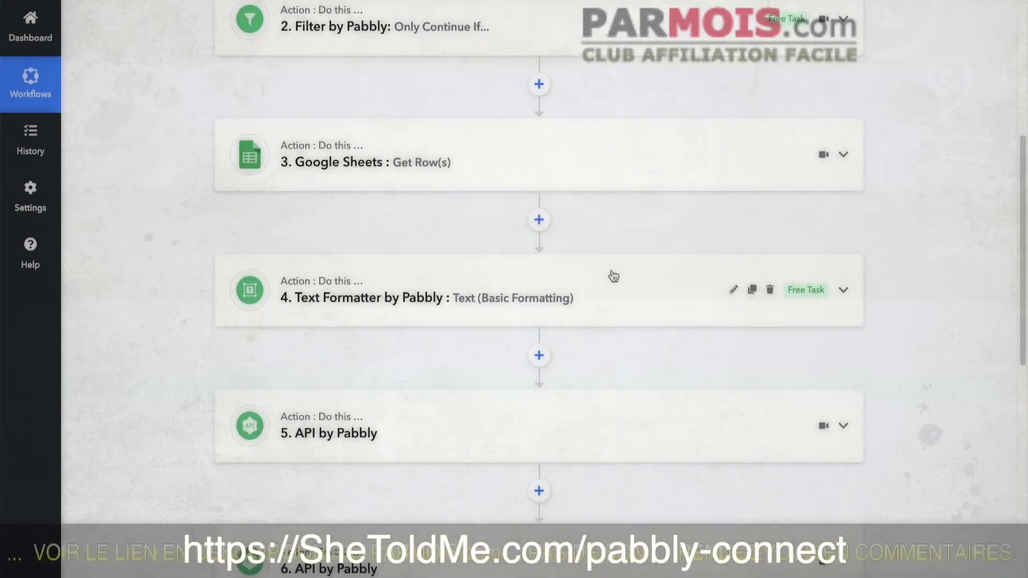
scroll(613, 363, down, 2)
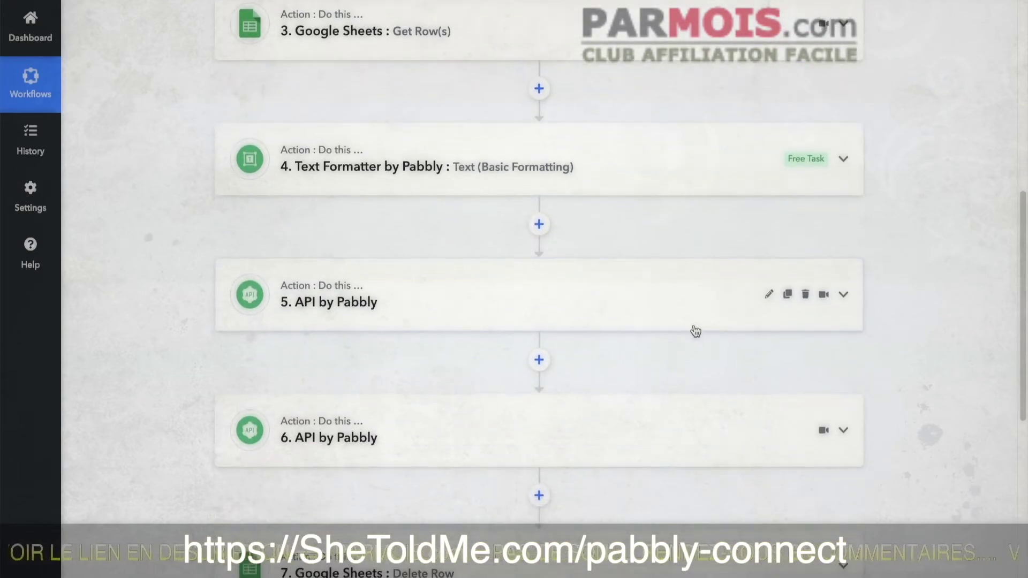
scroll(664, 315, down, 1)
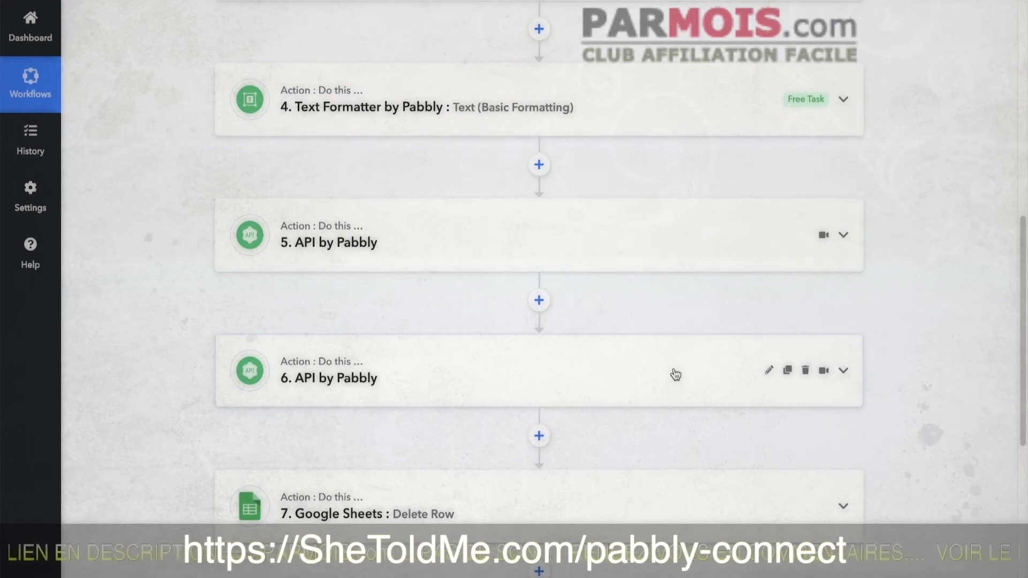
scroll(681, 359, down, 2)
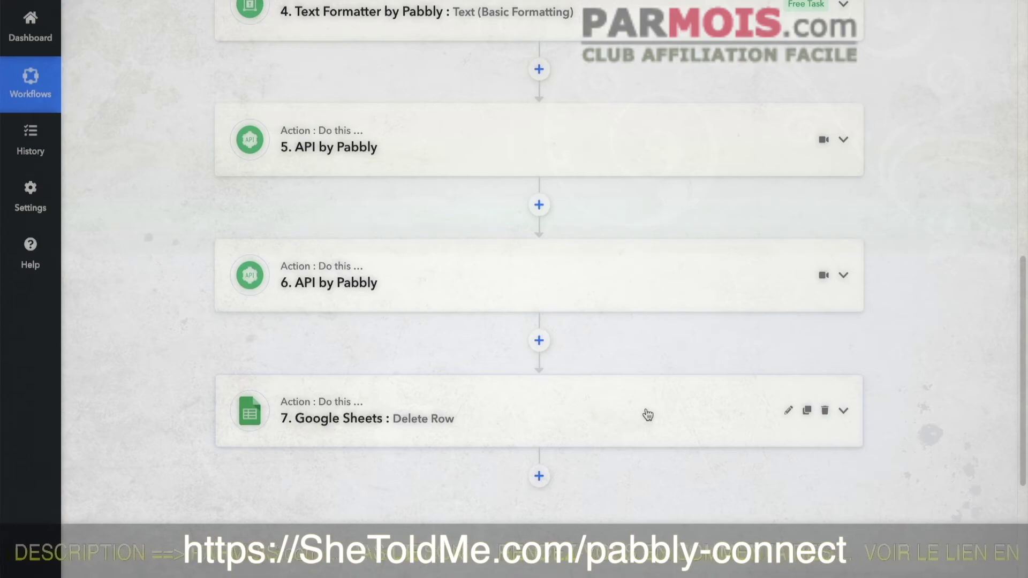
scroll(679, 418, up, 4)
scroll(592, 316, up, 1)
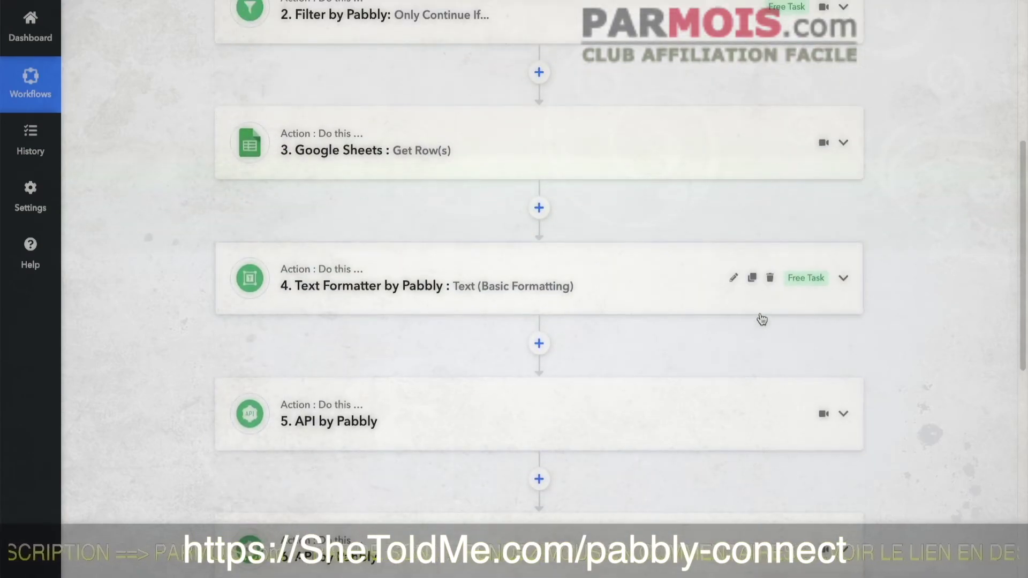
scroll(650, 347, up, 4)
scroll(620, 359, up, 3)
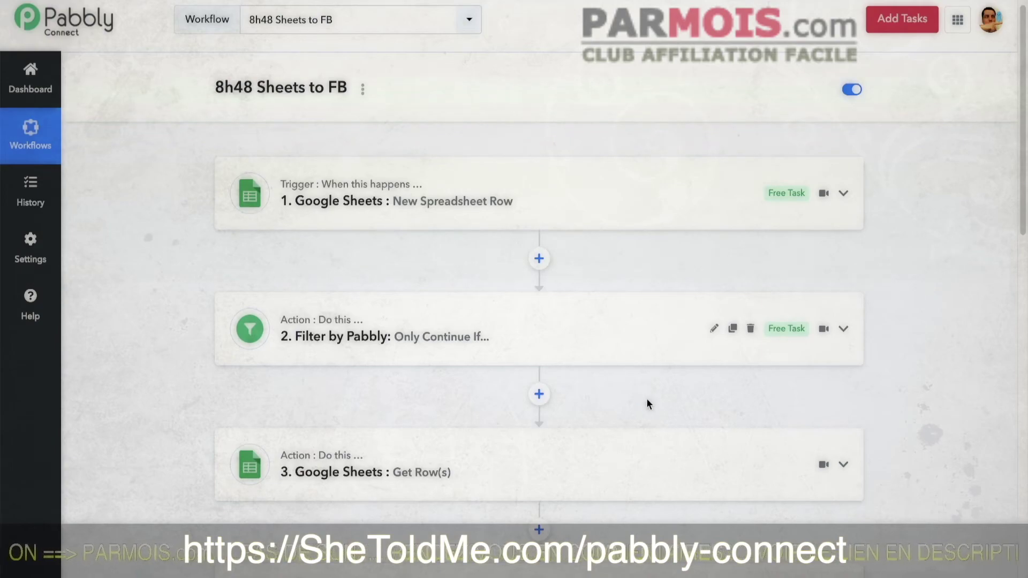
- Expand the Filter by Pabbly step, examine its RowIndex condition, and collapse it
scroll(647, 398, down, 1)
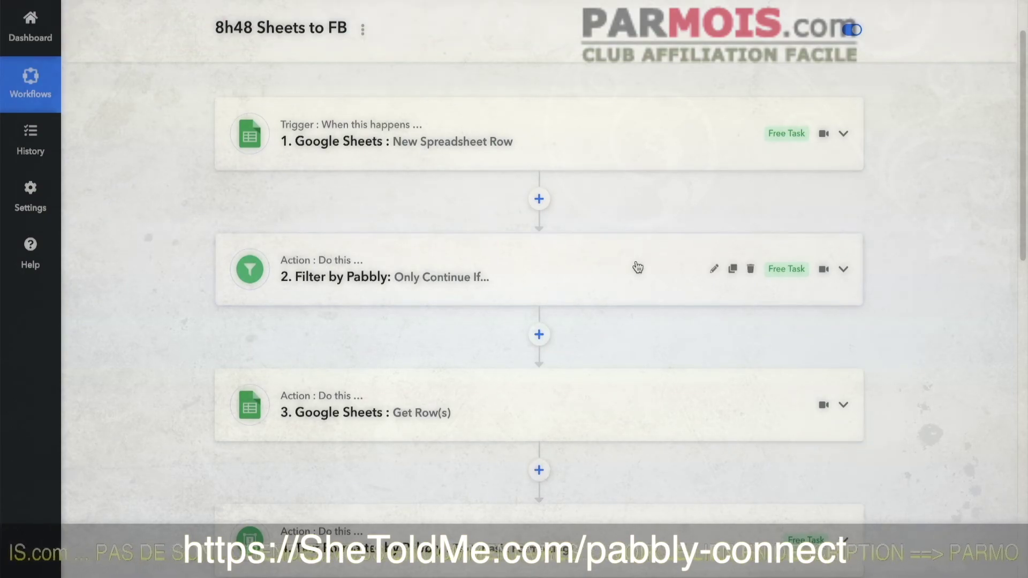
click(589, 278)
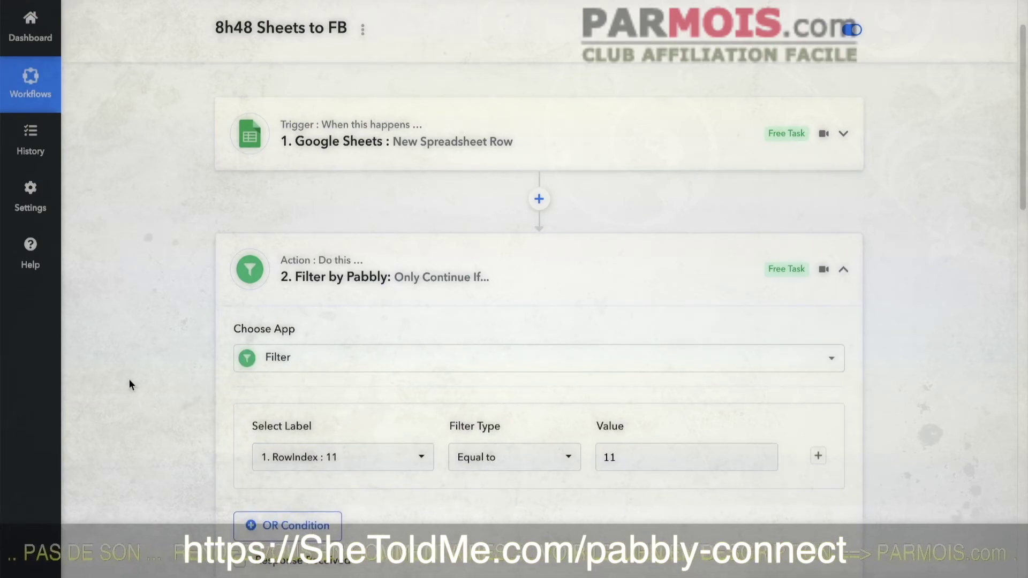
scroll(204, 361, down, 3)
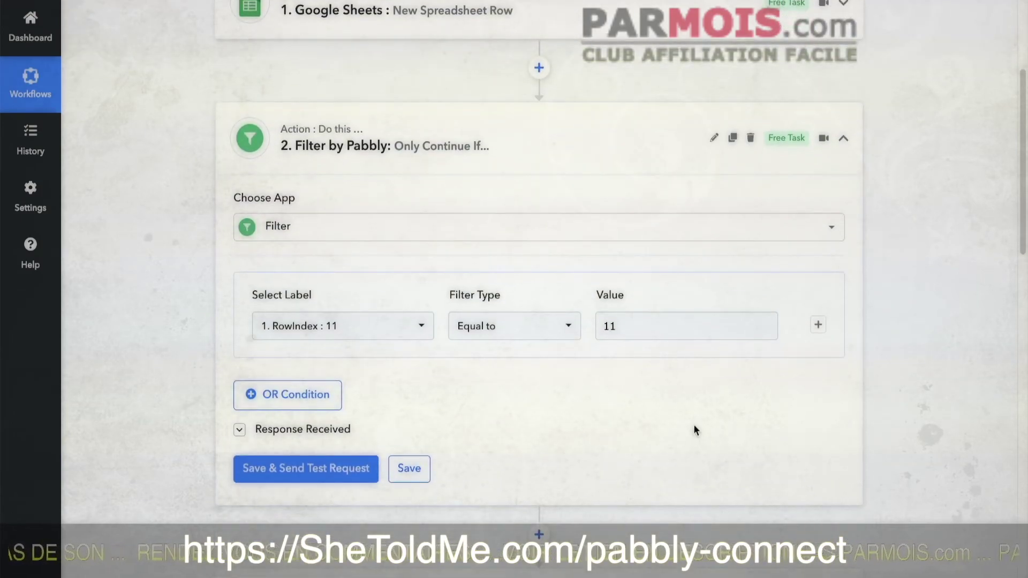
click(845, 141)
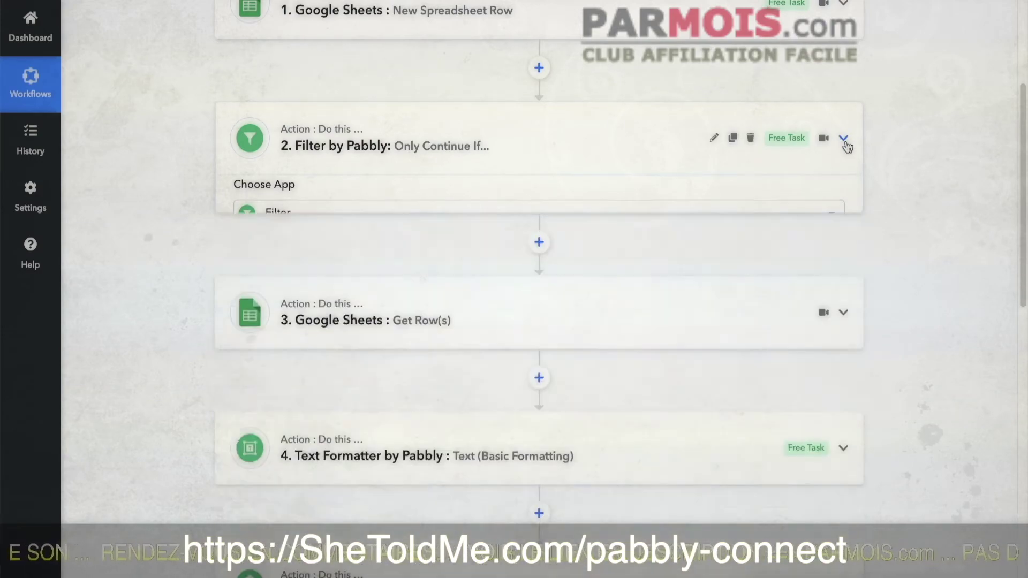
- Look over the trigger, filter and Get Row(s) steps once more and return to the dashboard
scroll(440, 211, up, 5)
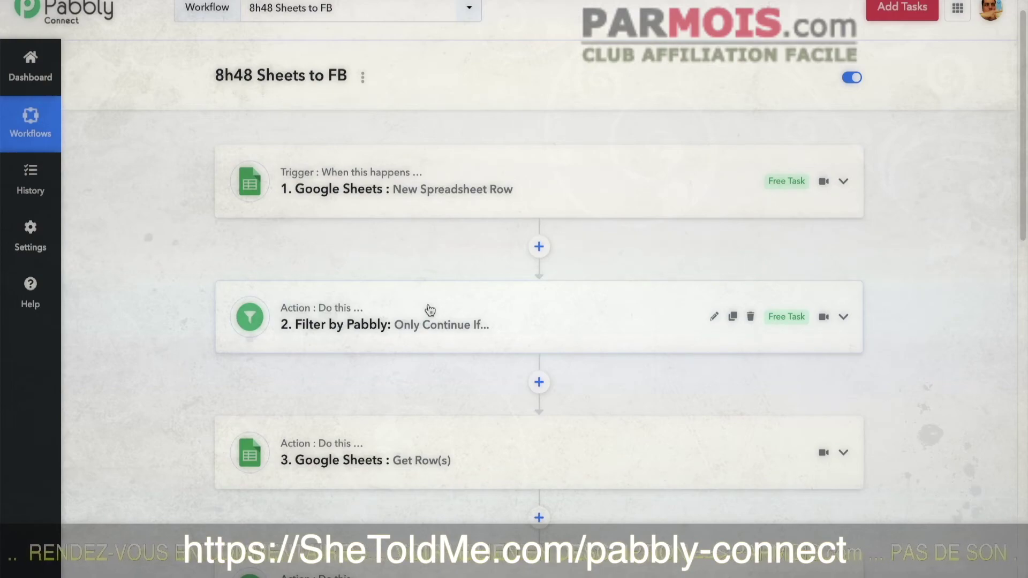
scroll(431, 320, down, 1)
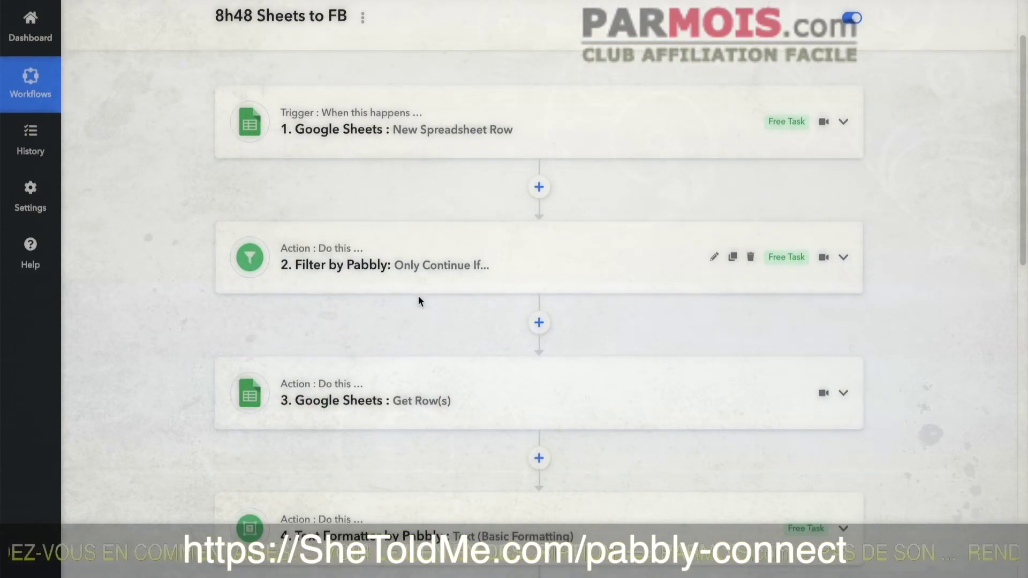
scroll(416, 305, down, 1)
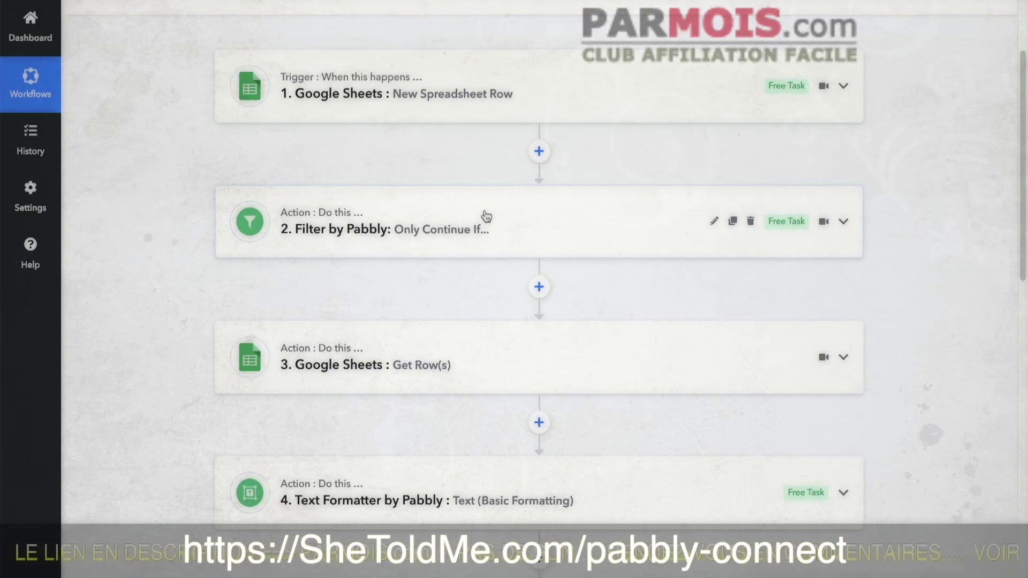
scroll(222, 136, up, 3)
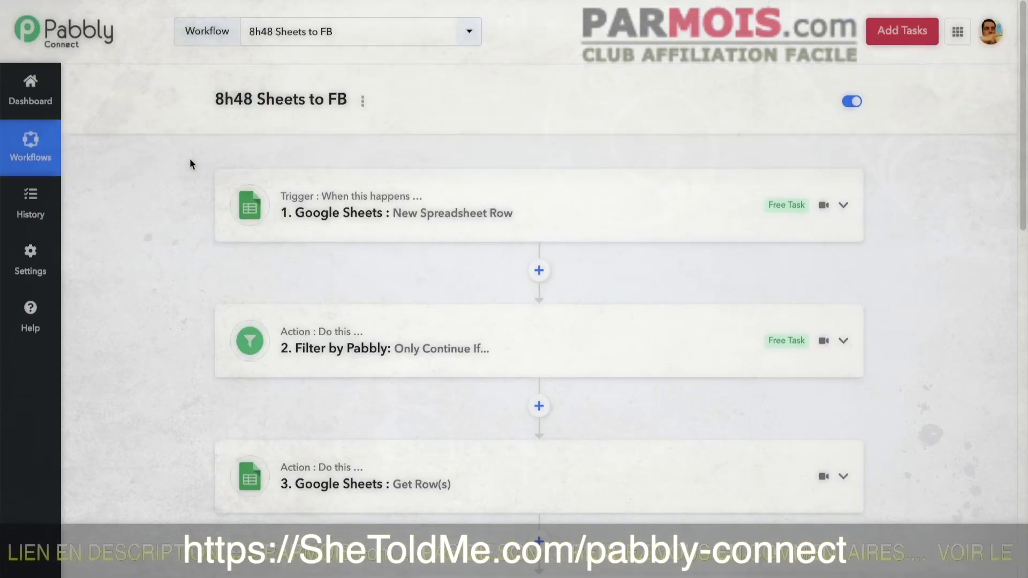
click(33, 101)
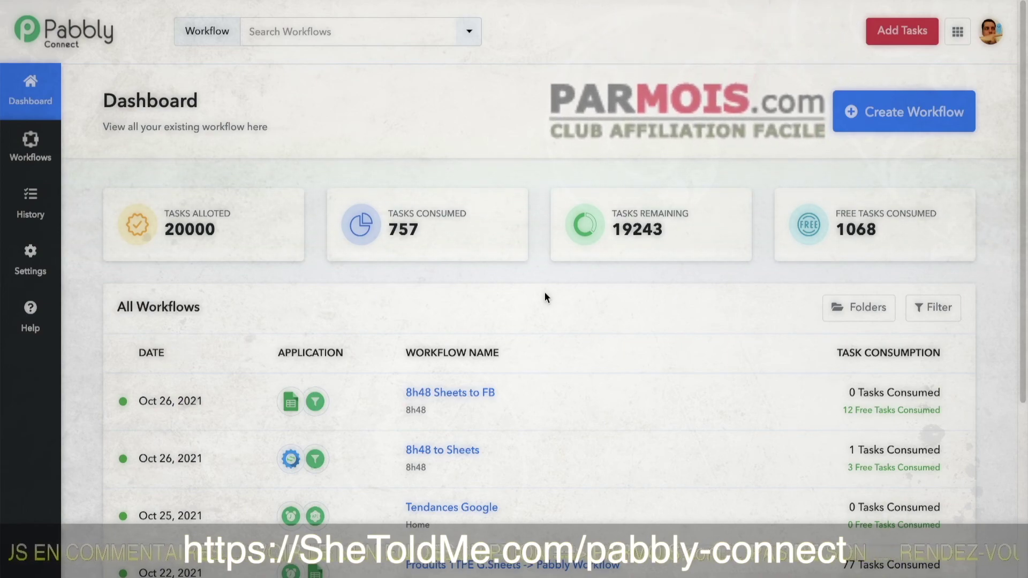
- Review the list of all workflows and their task consumption, from "8h48 Sheets to FB" to "Replies to LFV Youtube comments"
scroll(544, 308, down, 1)
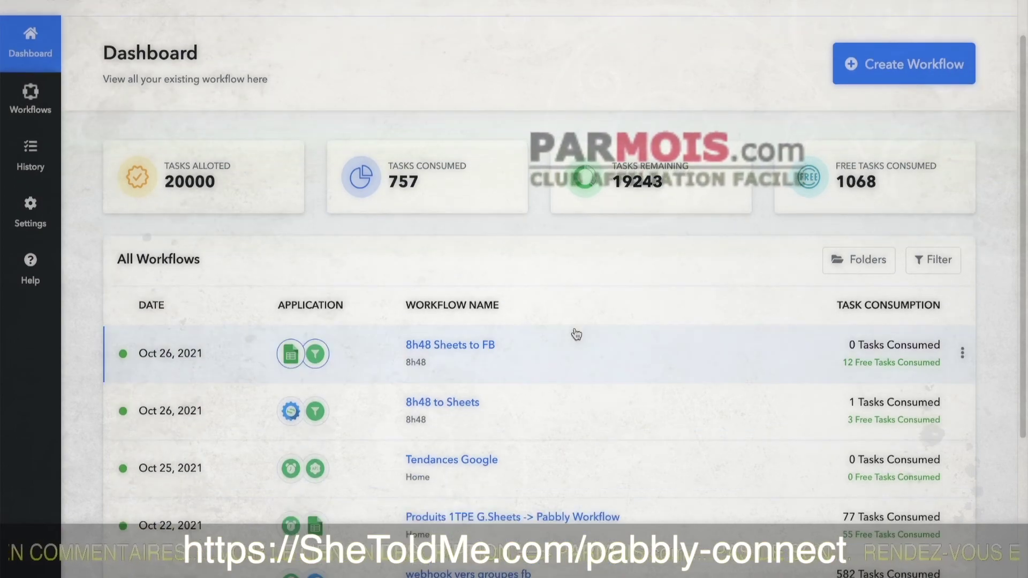
scroll(583, 316, down, 2)
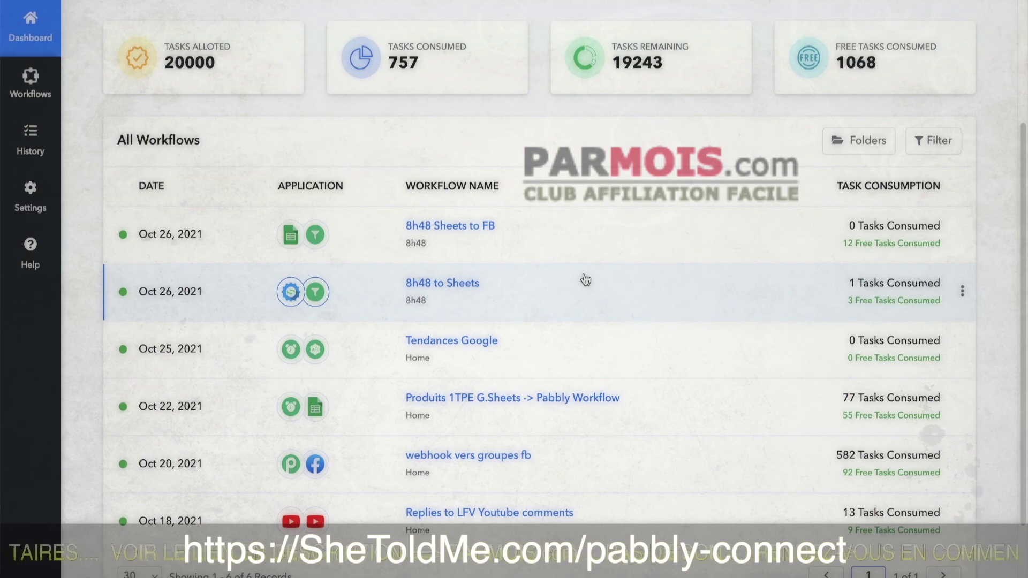
scroll(586, 287, down, 1)
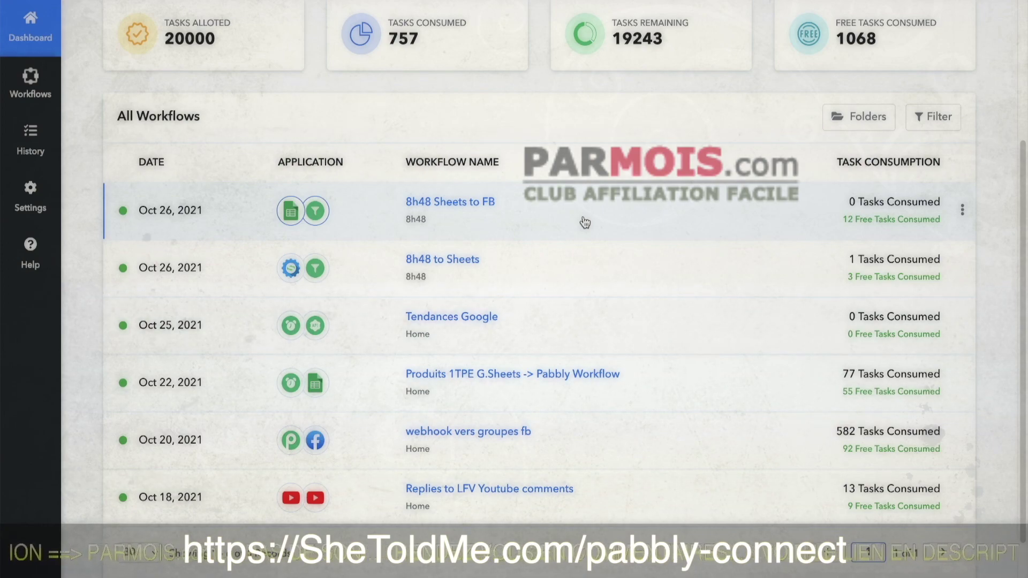
scroll(562, 211, up, 1)
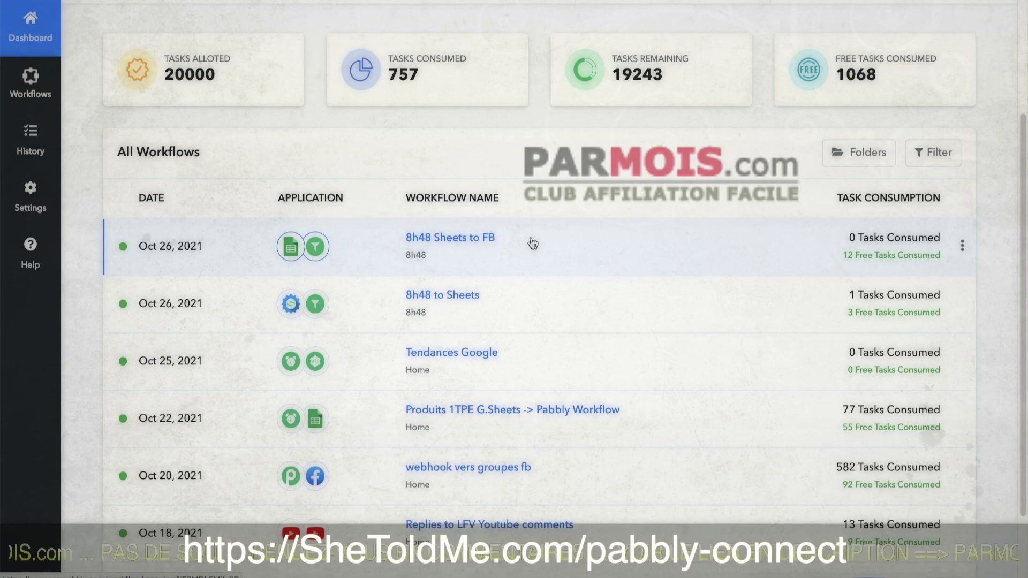
scroll(484, 436, down, 2)
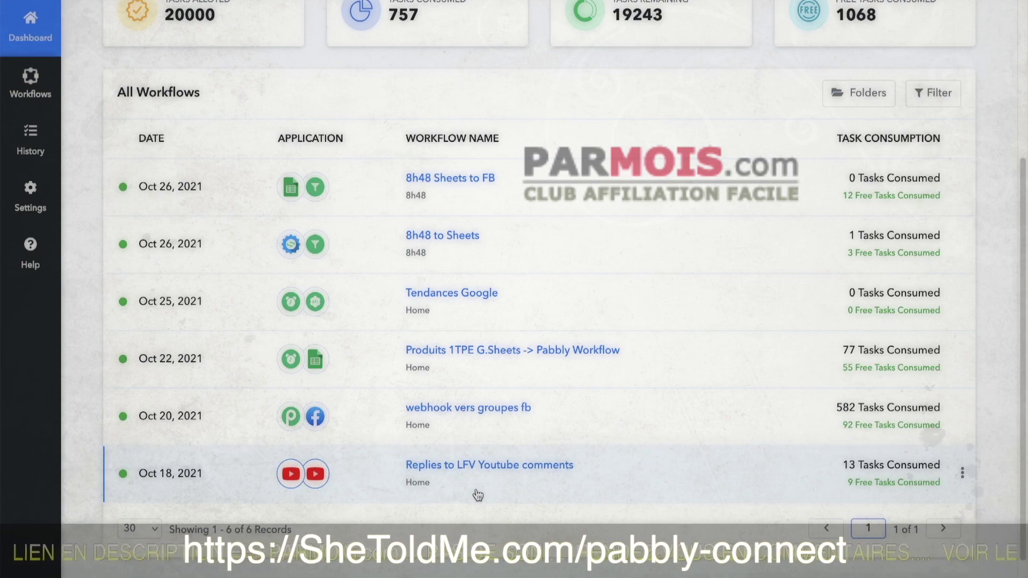
scroll(500, 452, up, 1)
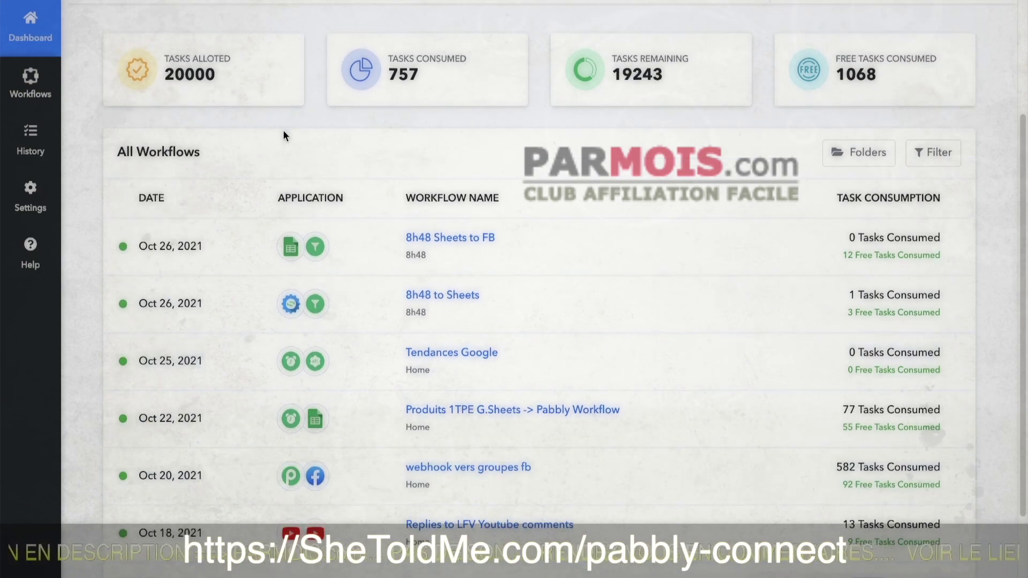